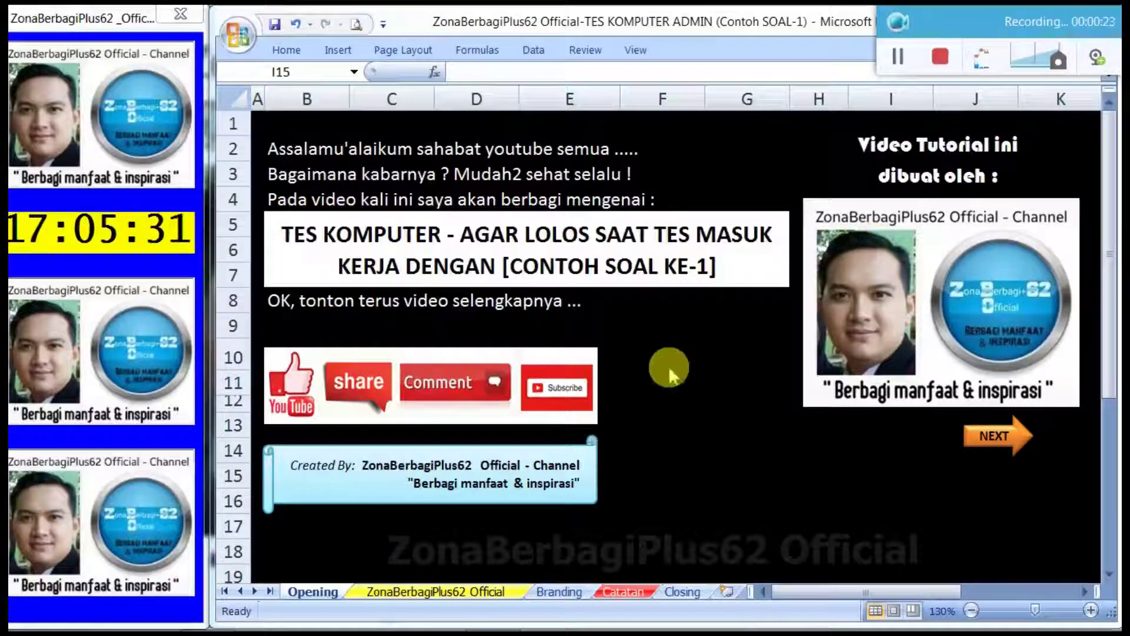
{"action": "left_click", "coordinate": [898, 57]}
{"action": "left_click", "coordinate": [897, 57]}
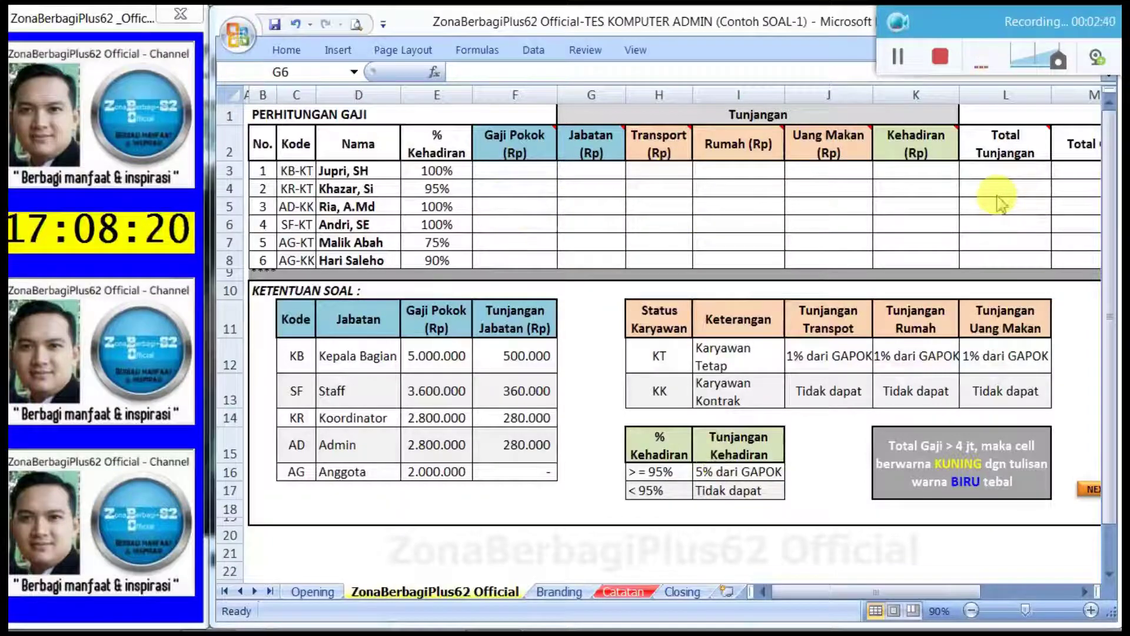
Step: Start a VLOOKUP formula in the first employee's Gaji Pokok cell, F3
{"action": "left_click", "coordinate": [518, 172]}
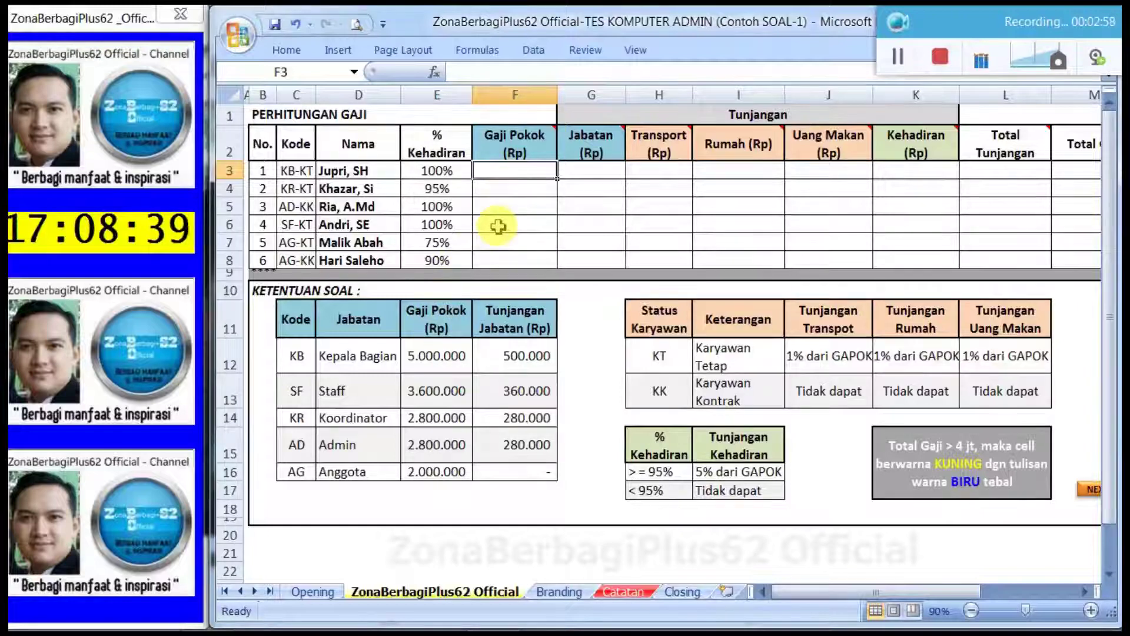
{"action": "mouse_move", "coordinate": [511, 149]}
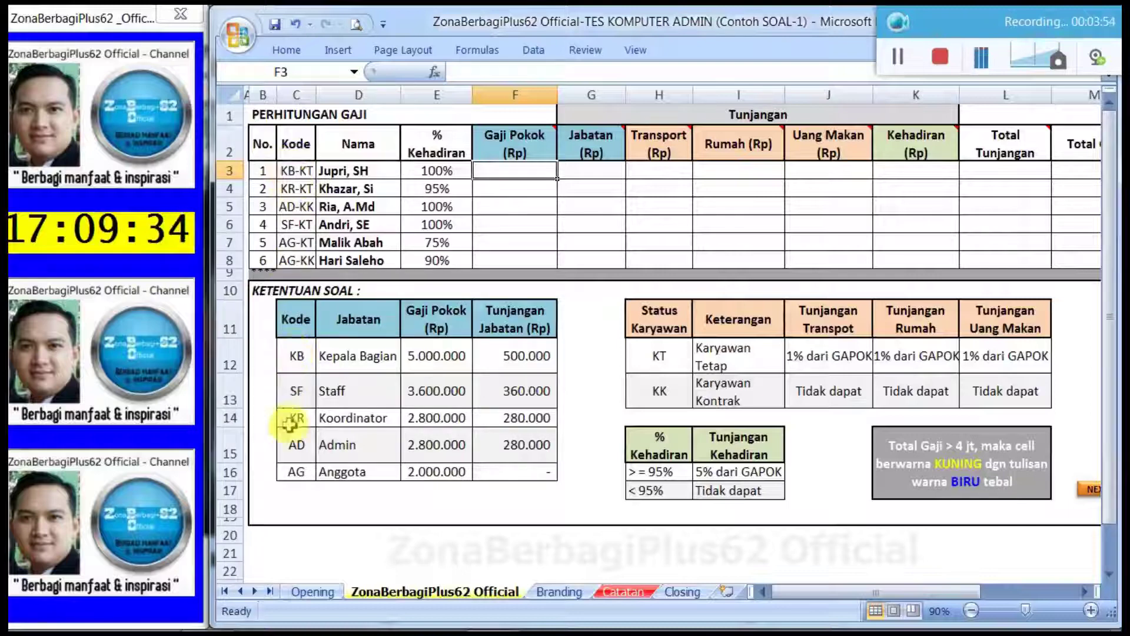
{"action": "double_click", "coordinate": [289, 170]}
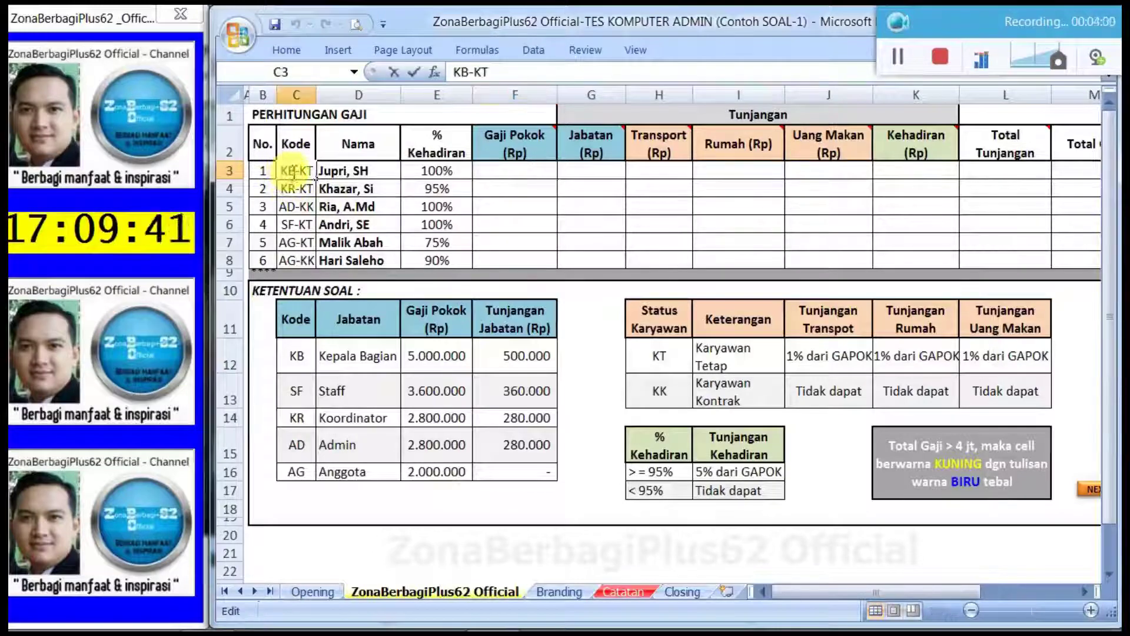
{"action": "key", "text": "Escape"}
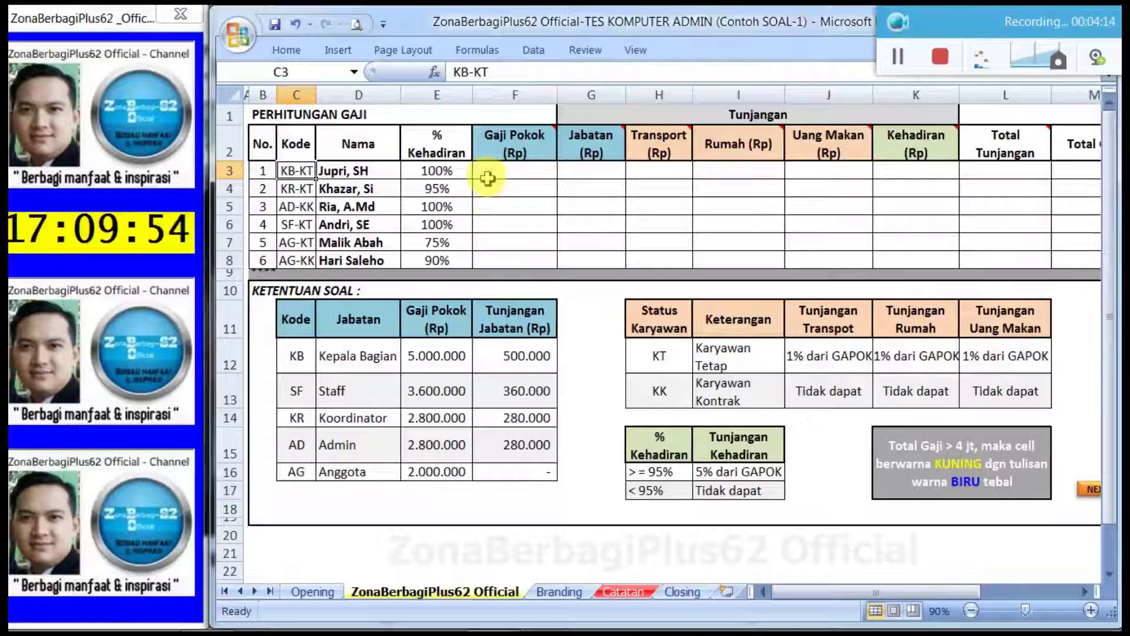
{"action": "left_click", "coordinate": [489, 177]}
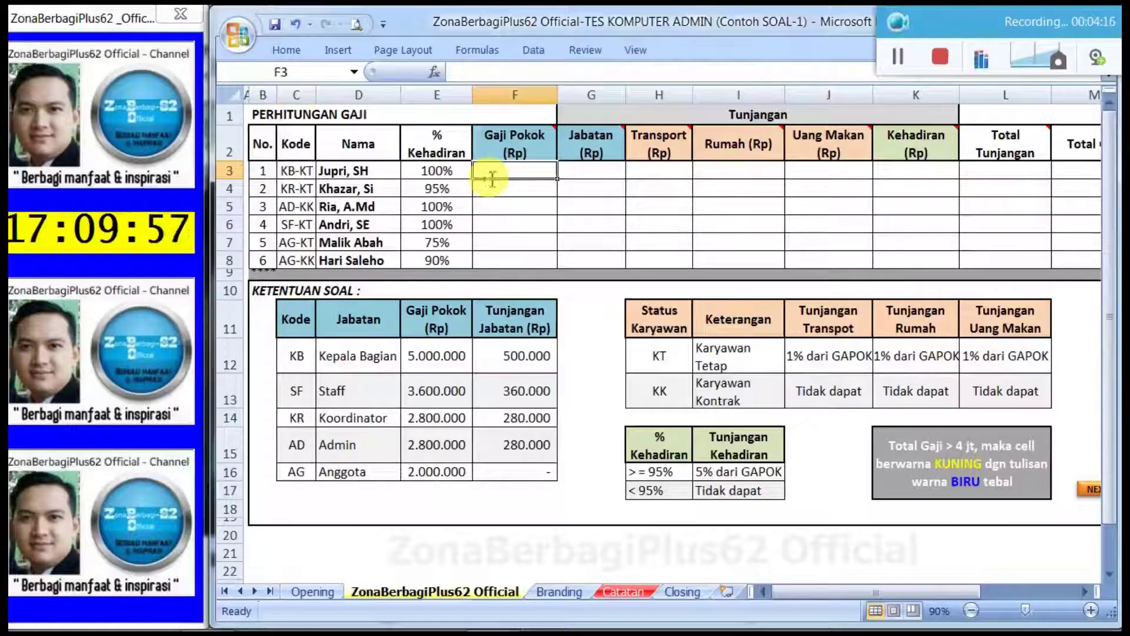
{"action": "type", "text": "=vl"}
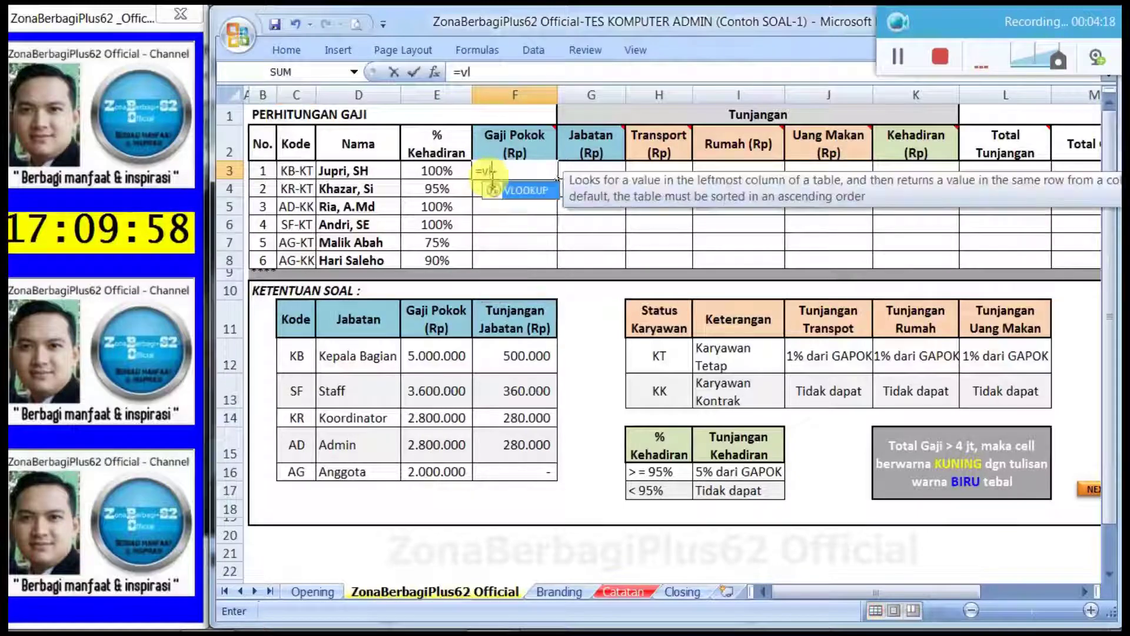
{"action": "type", "text": "ookup("}
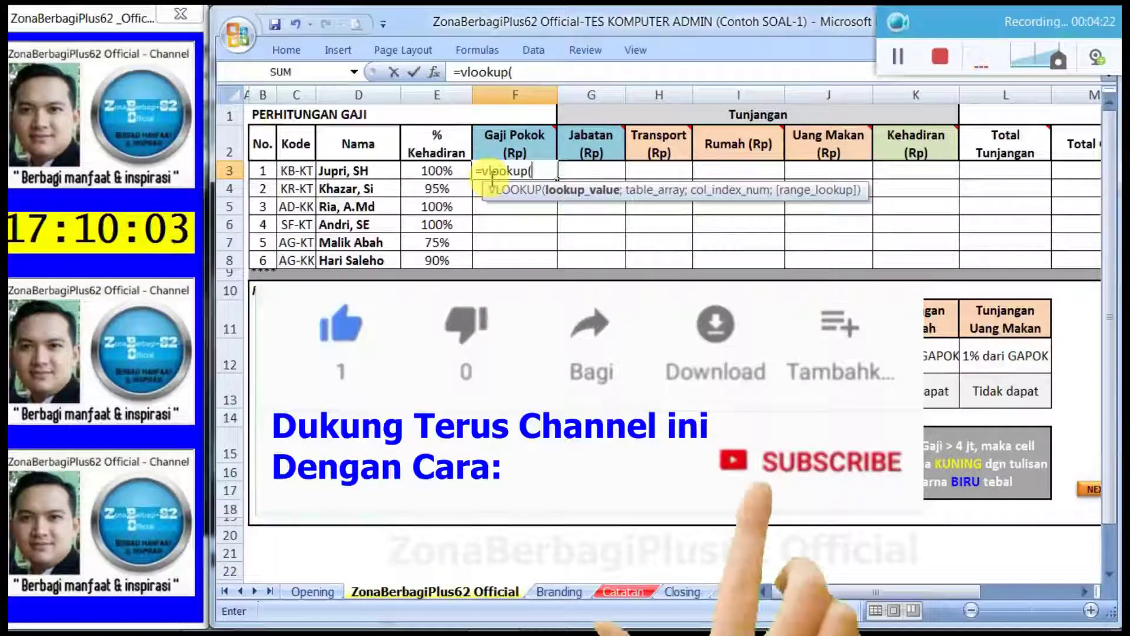
{"action": "left_click", "coordinate": [293, 171]}
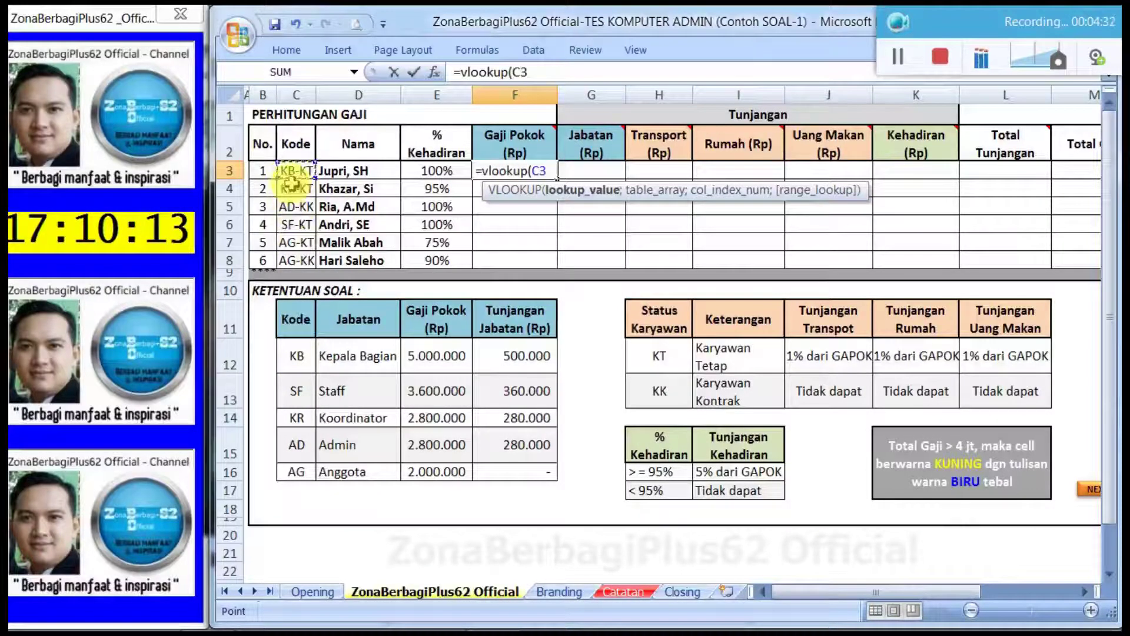
{"action": "key", "text": "BackSpace"}
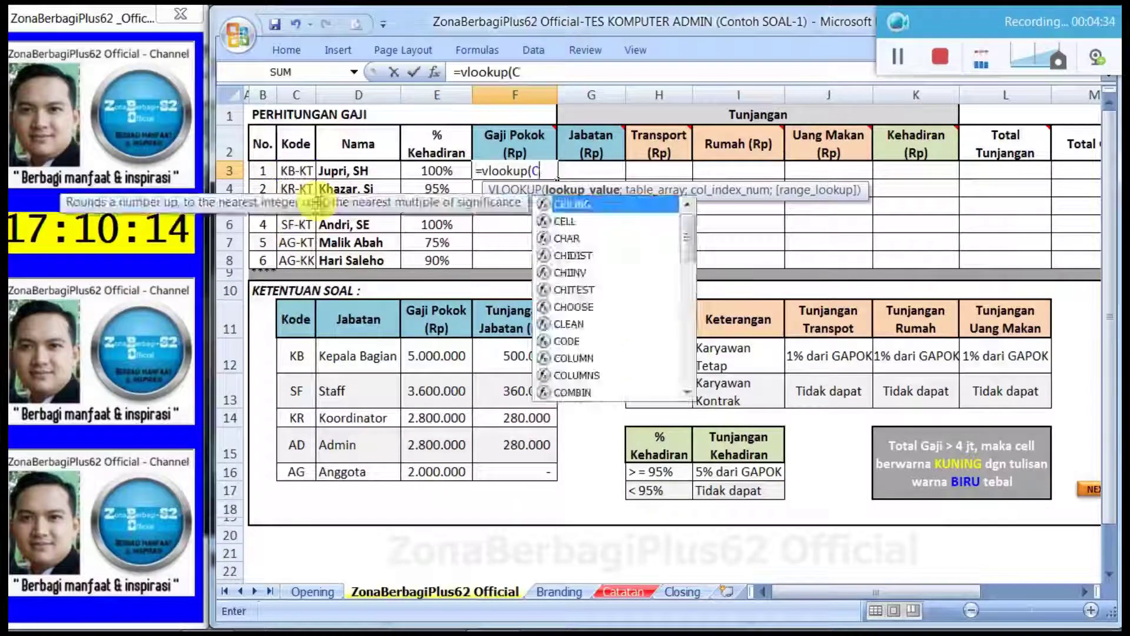
{"action": "key", "text": "BackSpace"}
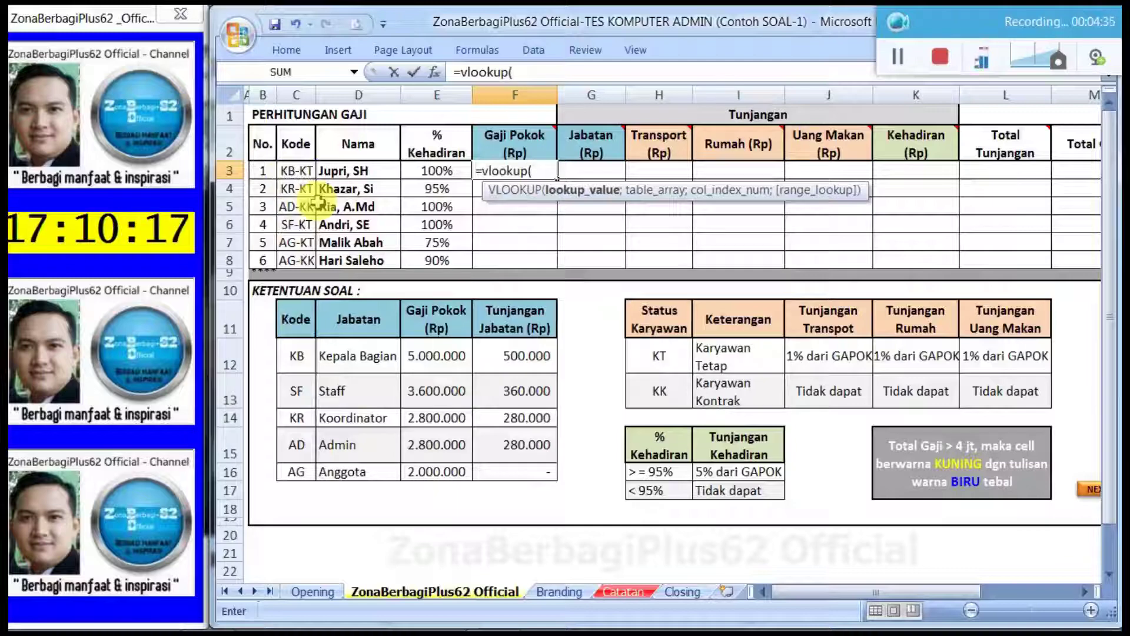
Step: Enter LEFT(C3;2) as the lookup value of the VLOOKUP formula, taking the first two characters of the employee's code
{"action": "type", "text": "left"}
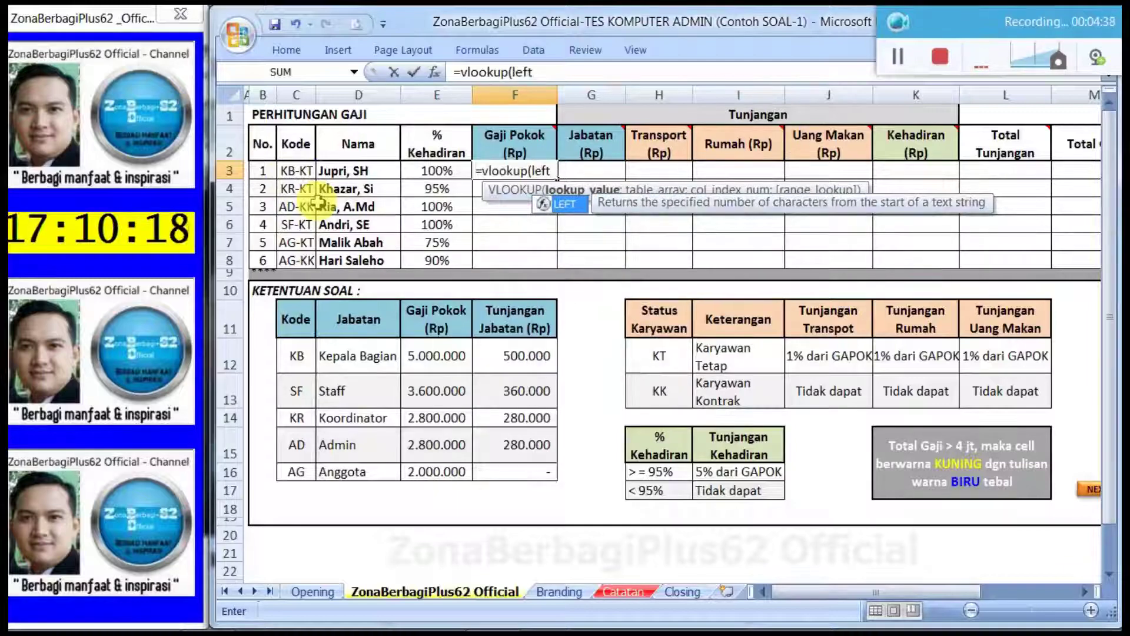
{"action": "type", "text": "("}
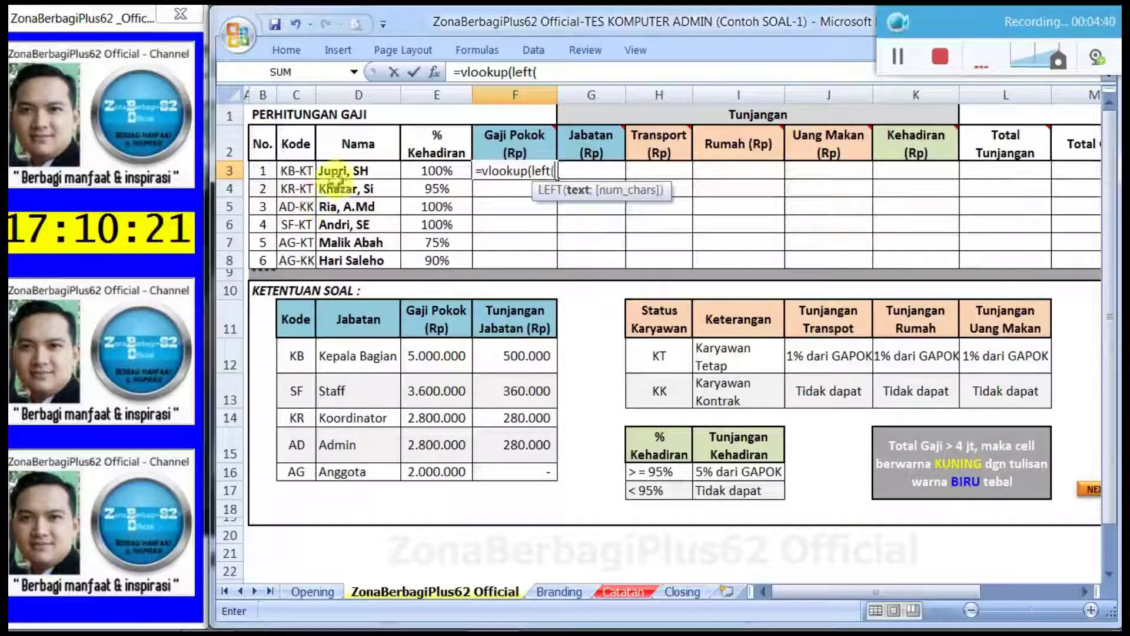
{"action": "left_click", "coordinate": [303, 172]}
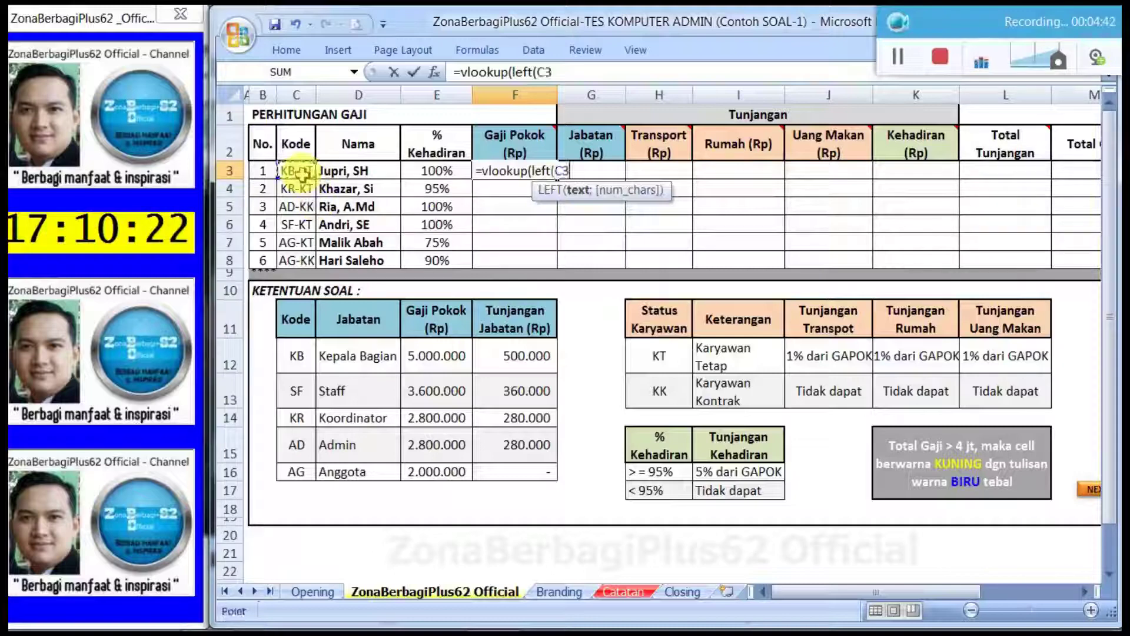
{"action": "type", "text": ";"}
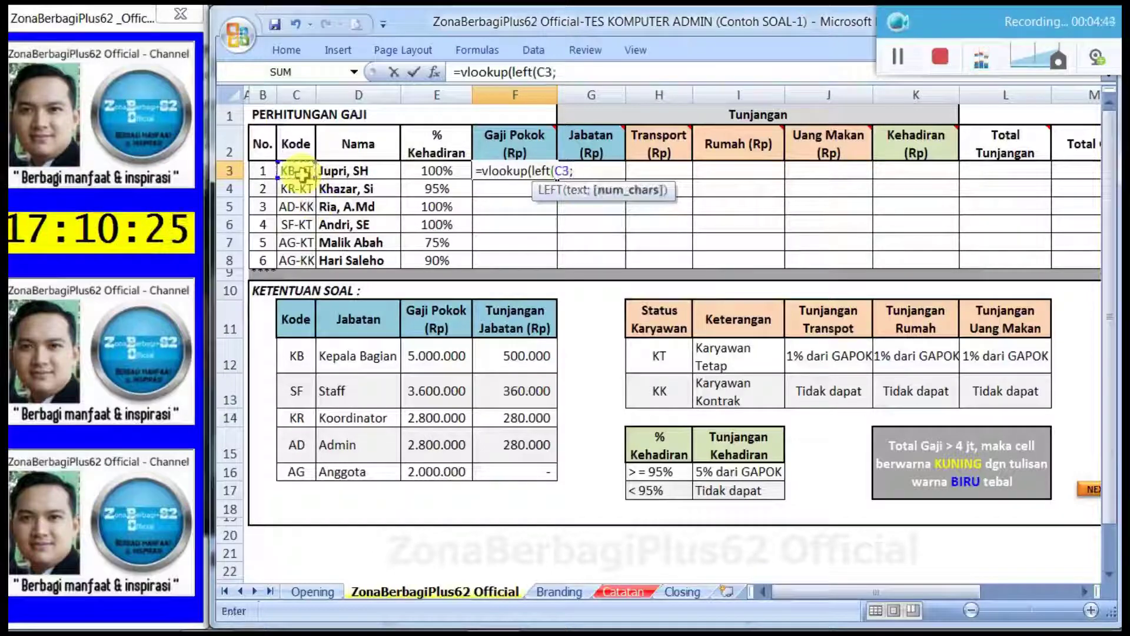
{"action": "type", "text": "2"}
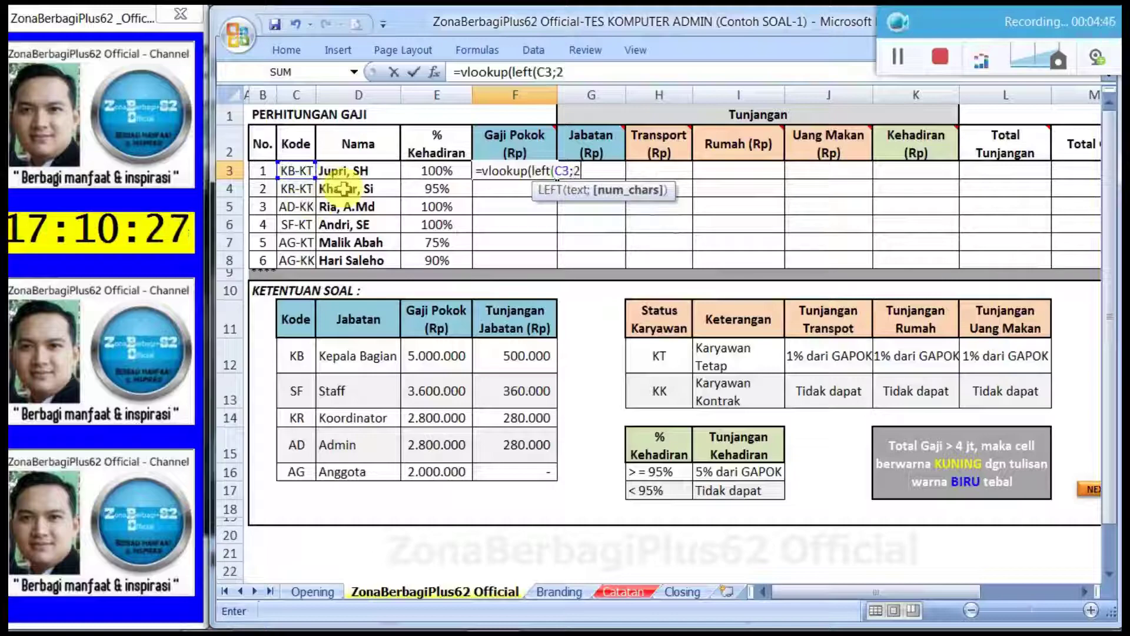
{"action": "type", "text": ")"}
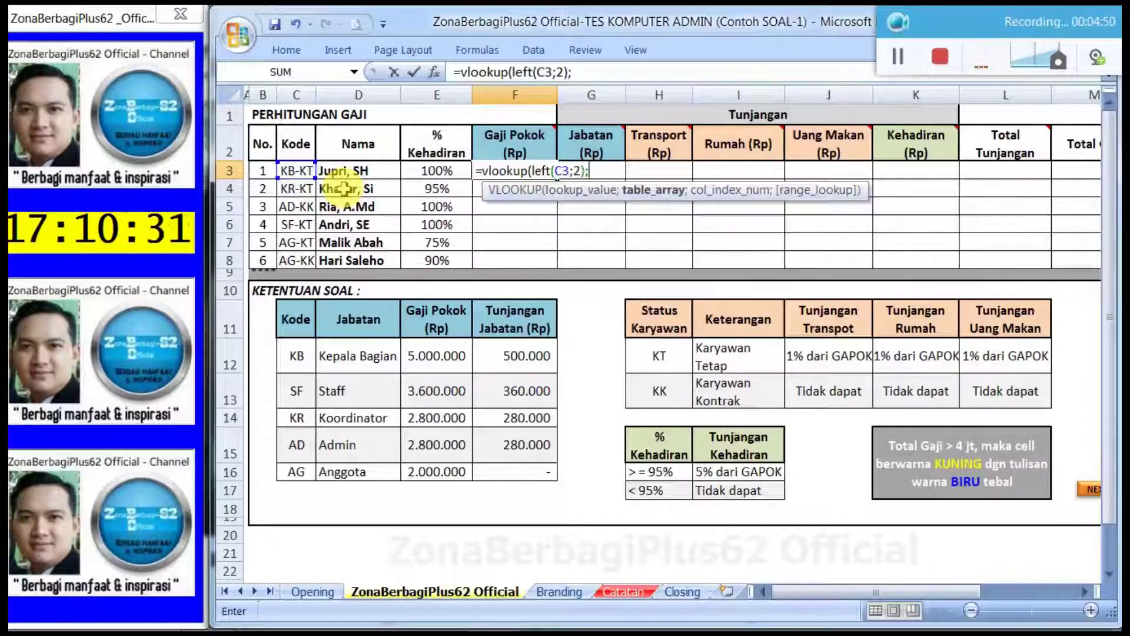
{"action": "type", "text": ";"}
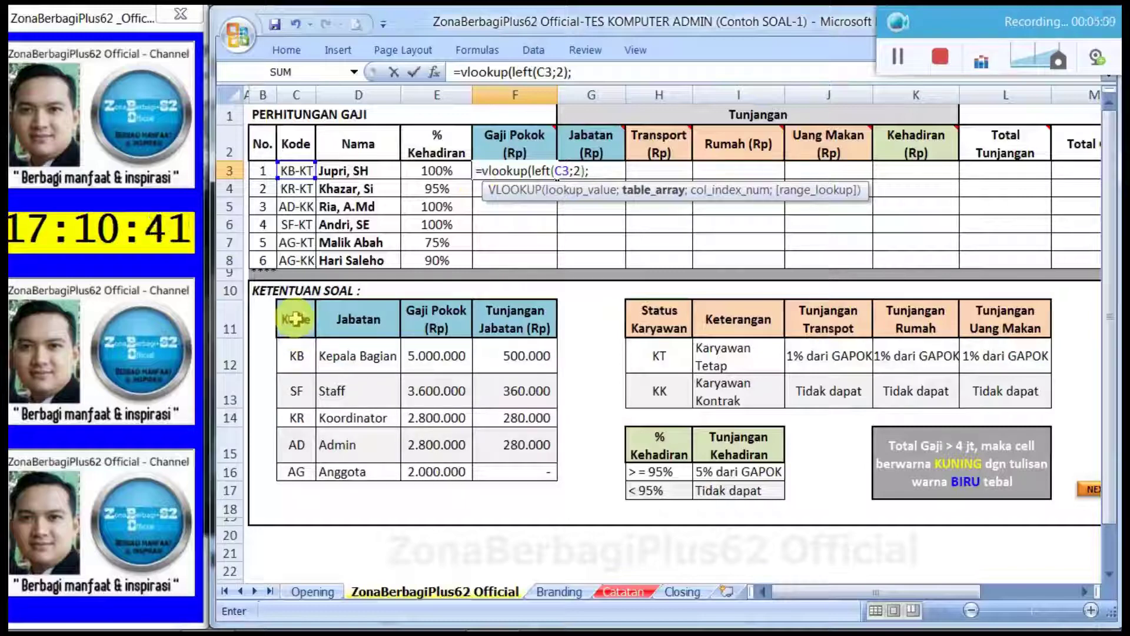
Step: Complete the VLOOKUP formula with the absolute table range $C$11:$F$16, column index 3 and match type 0
{"action": "left_click_drag", "start_coordinate": [295, 319], "coordinate": [517, 471]}
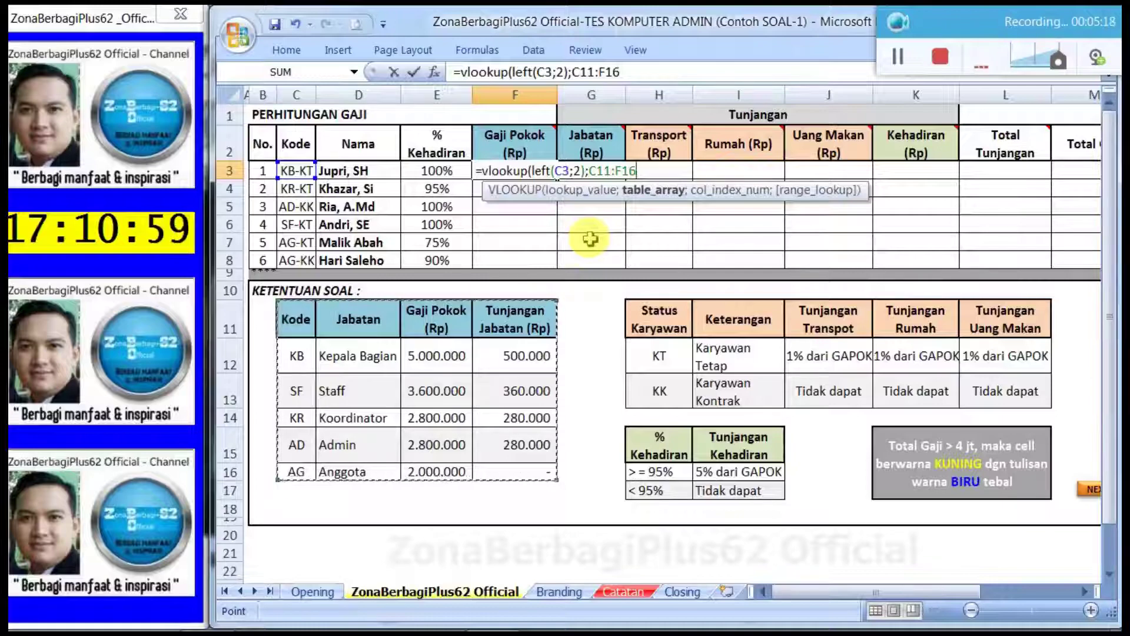
{"action": "key", "text": "F4"}
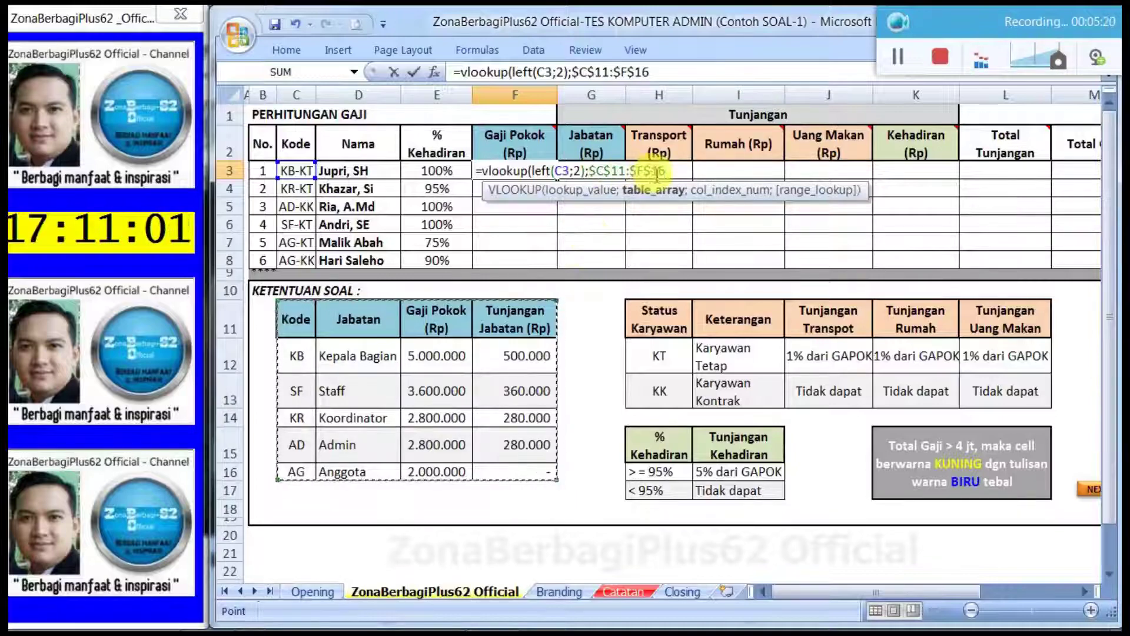
{"action": "type", "text": ";3"}
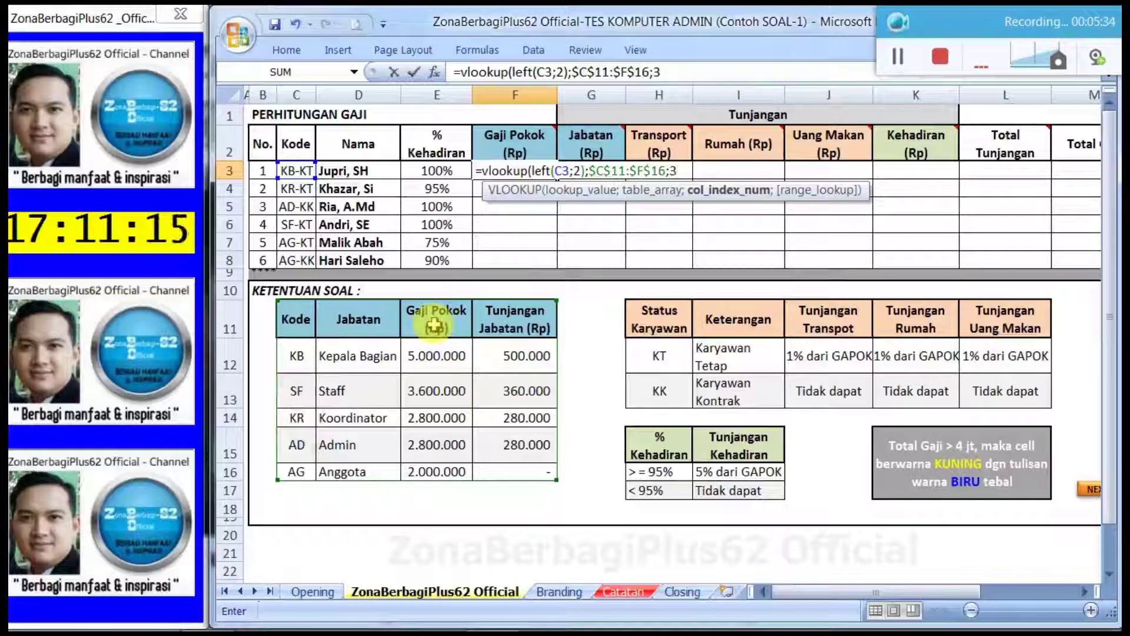
{"action": "type", "text": ";"}
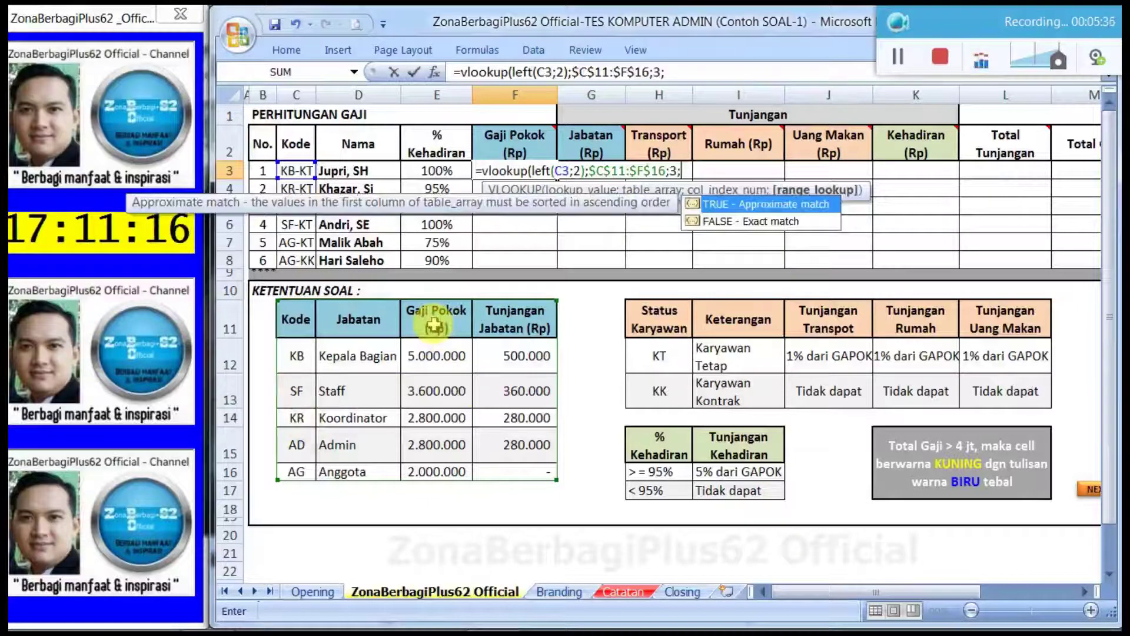
{"action": "type", "text": "0"}
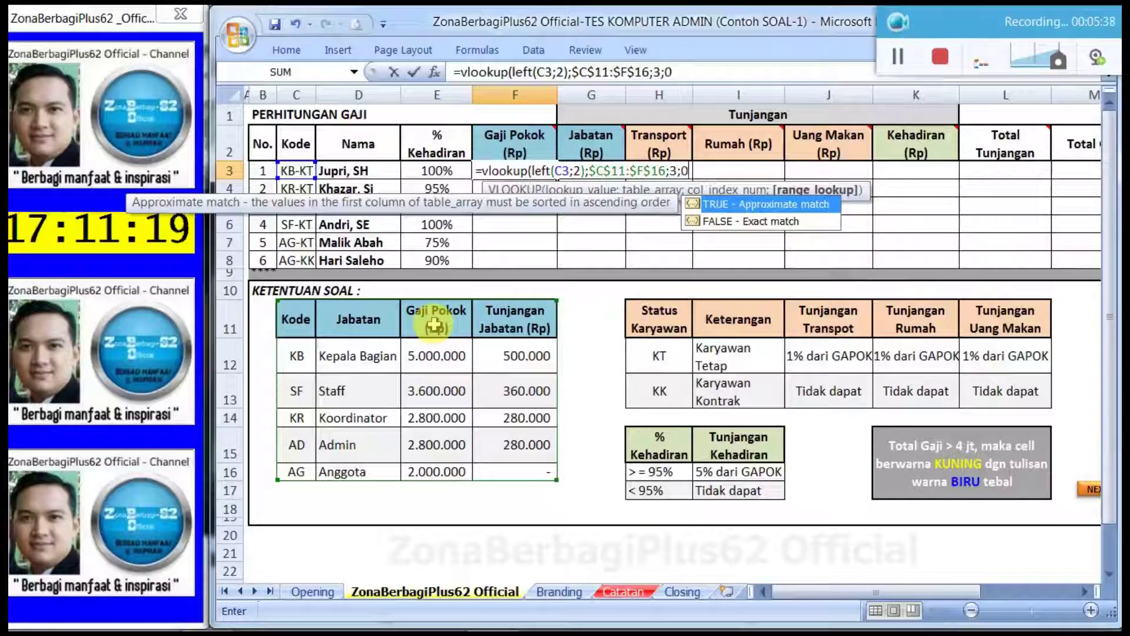
{"action": "type", "text": ")"}
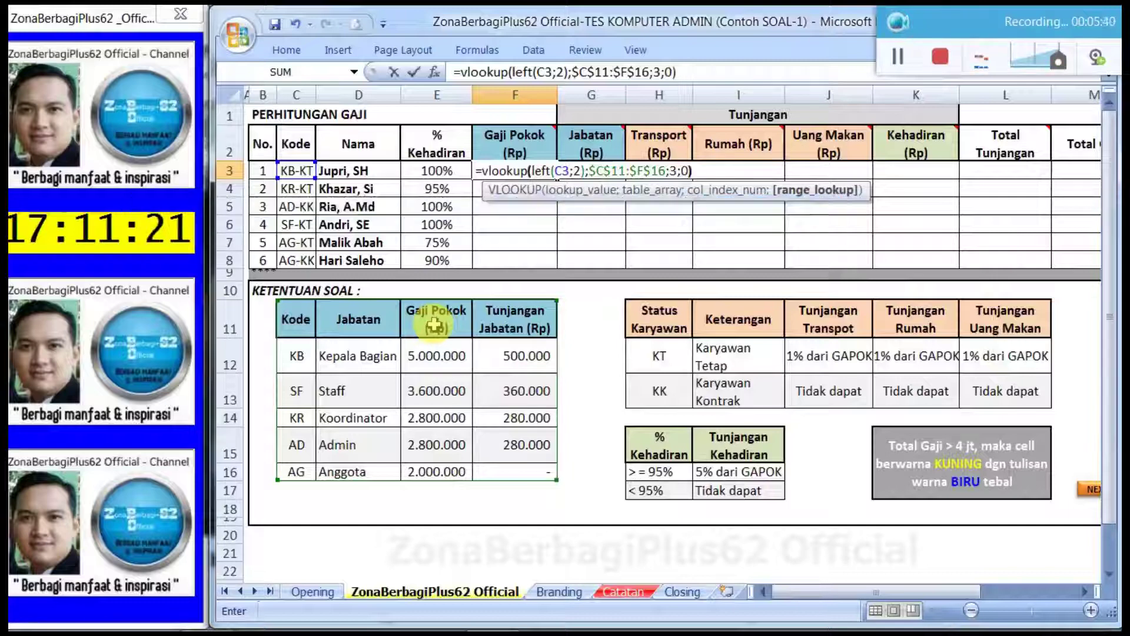
{"action": "key", "text": "Return"}
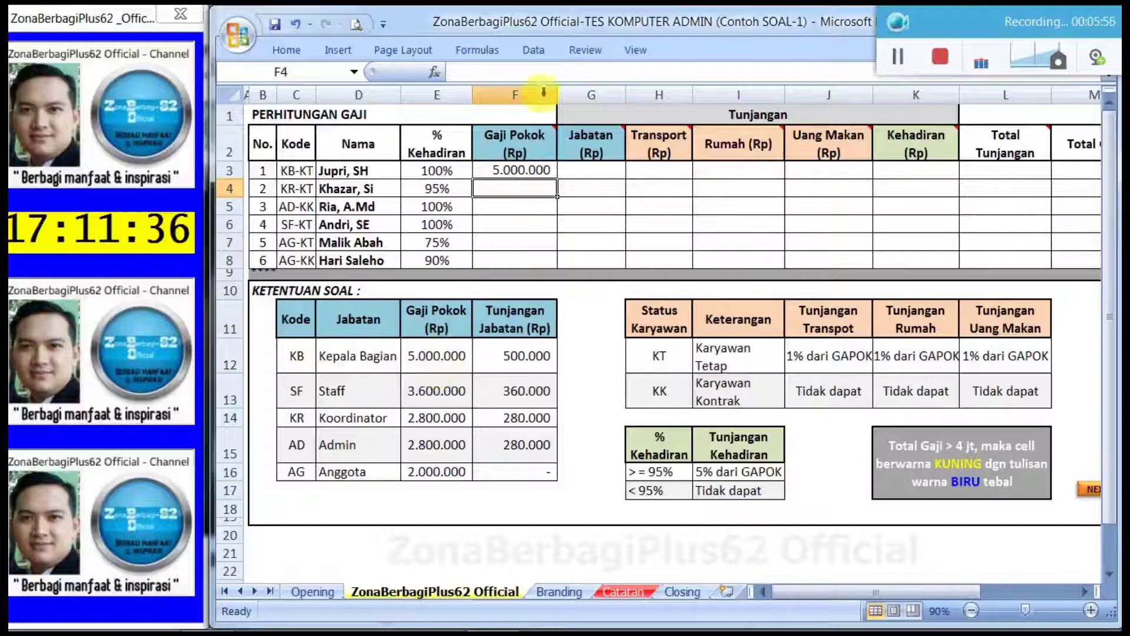
Step: Copy the Gaji Pokok formula from F3 down to F8 and check the results against the employee codes
{"action": "left_click", "coordinate": [521, 169]}
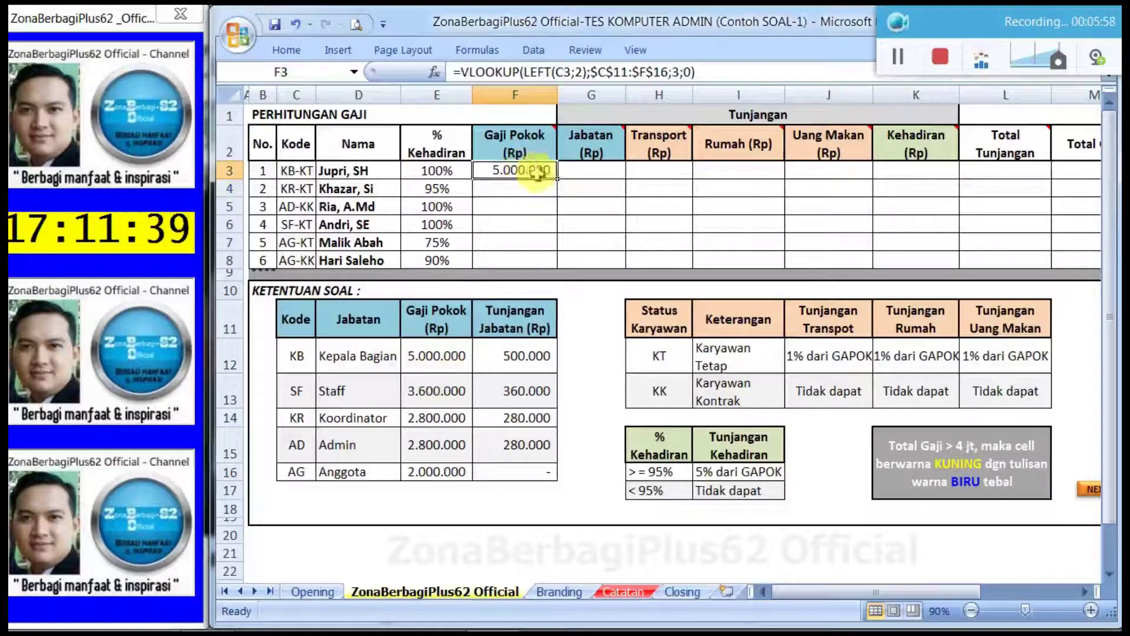
{"action": "left_click_drag", "start_coordinate": [557, 180], "coordinate": [558, 271]}
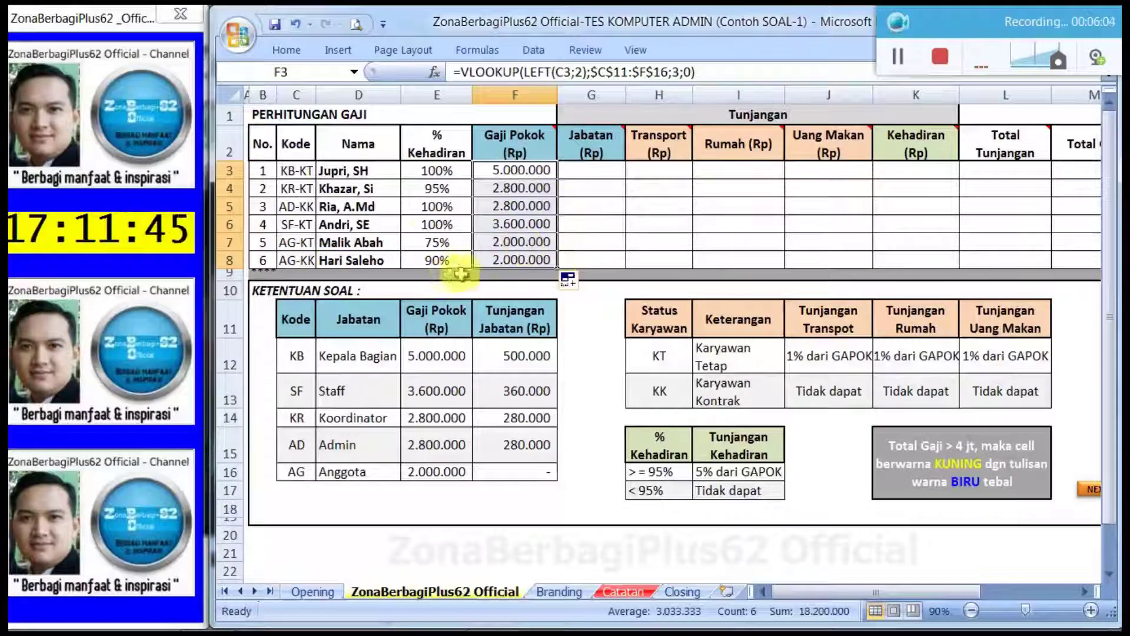
{"action": "left_click", "coordinate": [501, 190]}
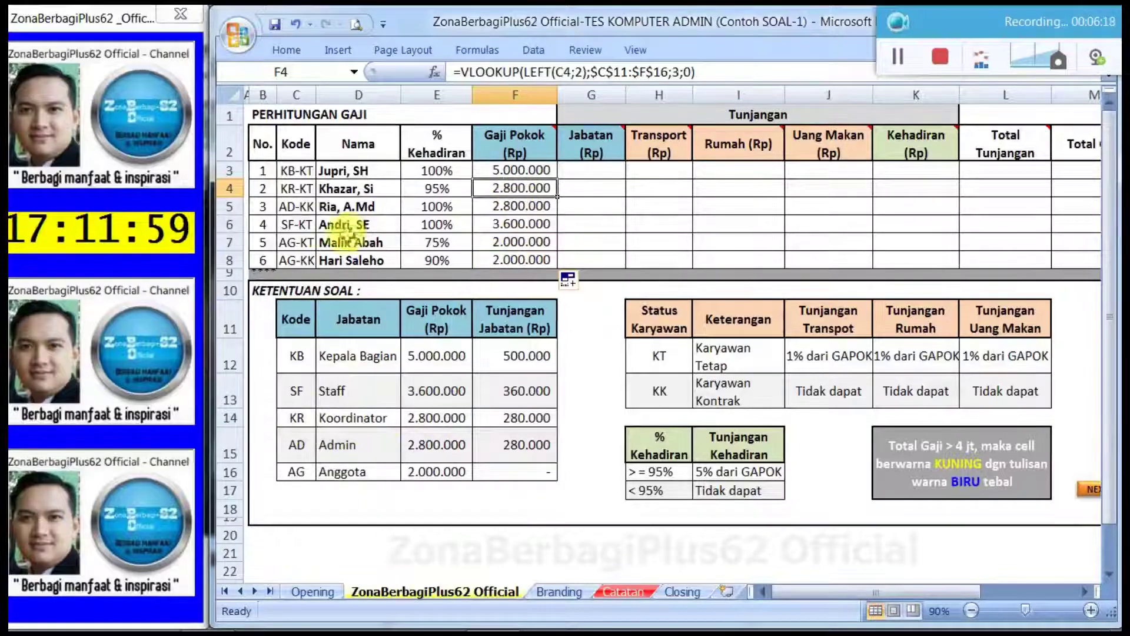
{"action": "left_click", "coordinate": [293, 261]}
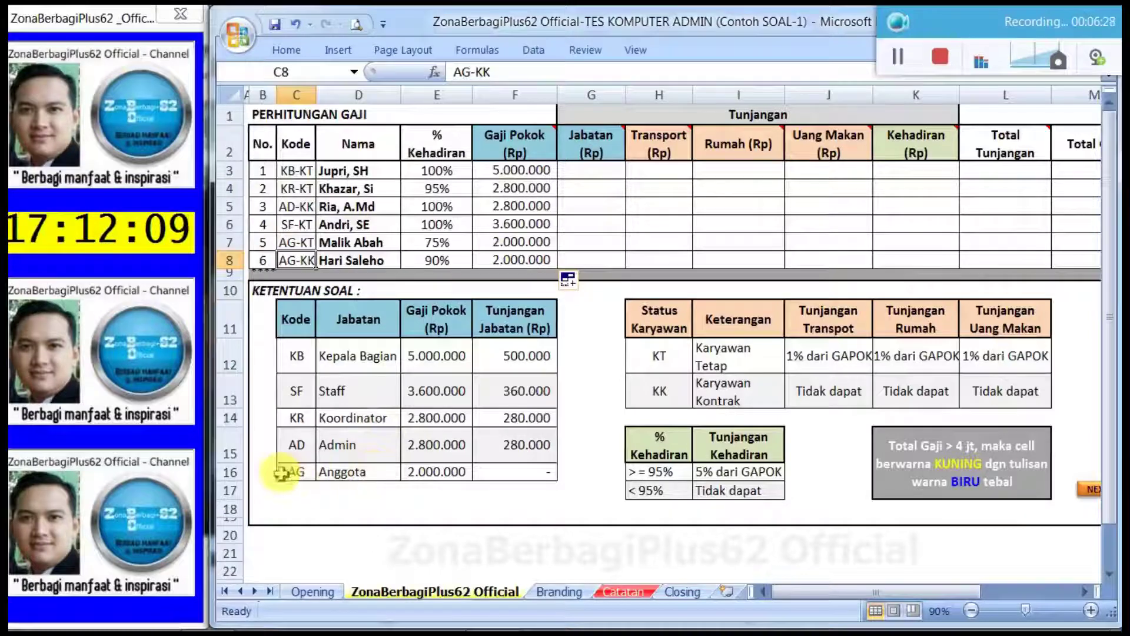
{"action": "left_click", "coordinate": [517, 261]}
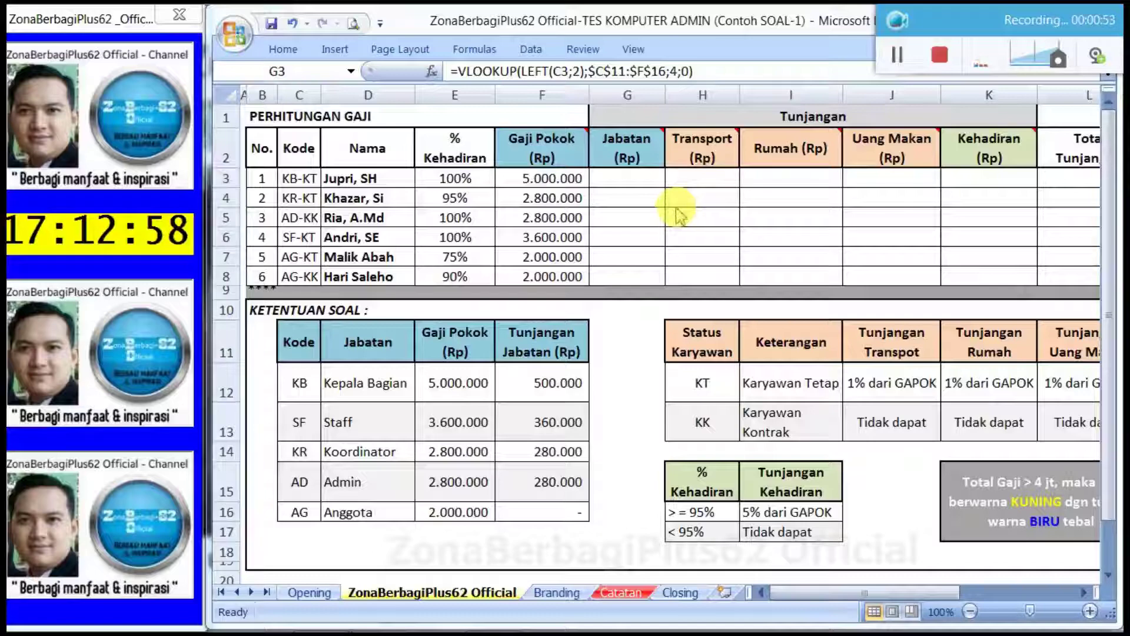
Step: Review the VLOOKUP formula in the first employee's Jabatan allowance cell, G3, checking its lookup value, table range, column index and match type
{"action": "left_click", "coordinate": [623, 182]}
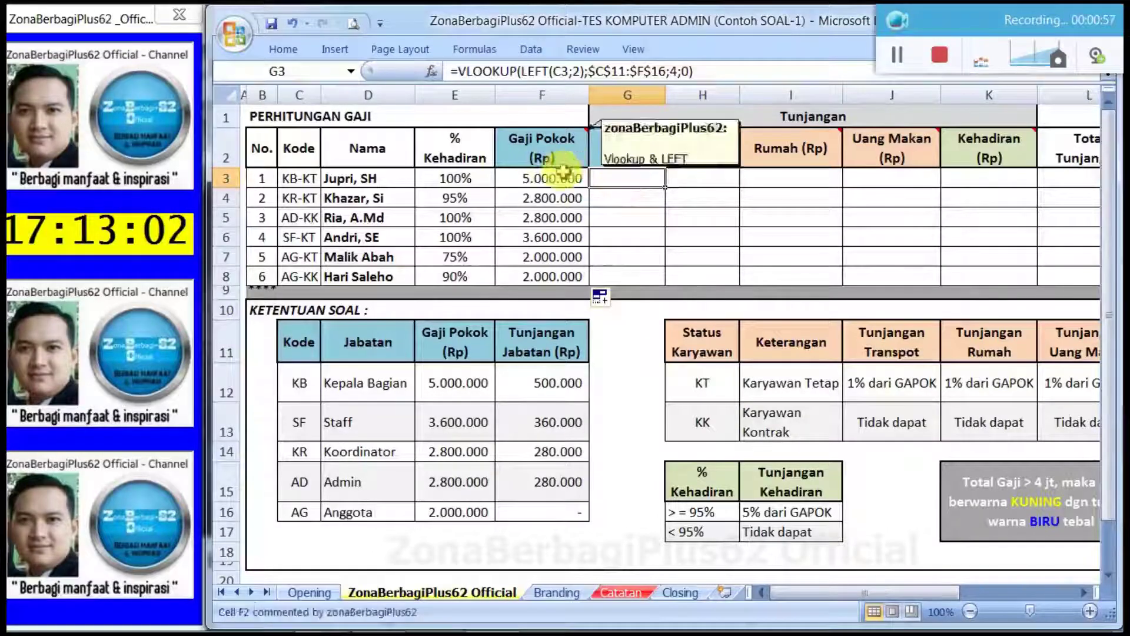
{"action": "left_click", "coordinate": [705, 71]}
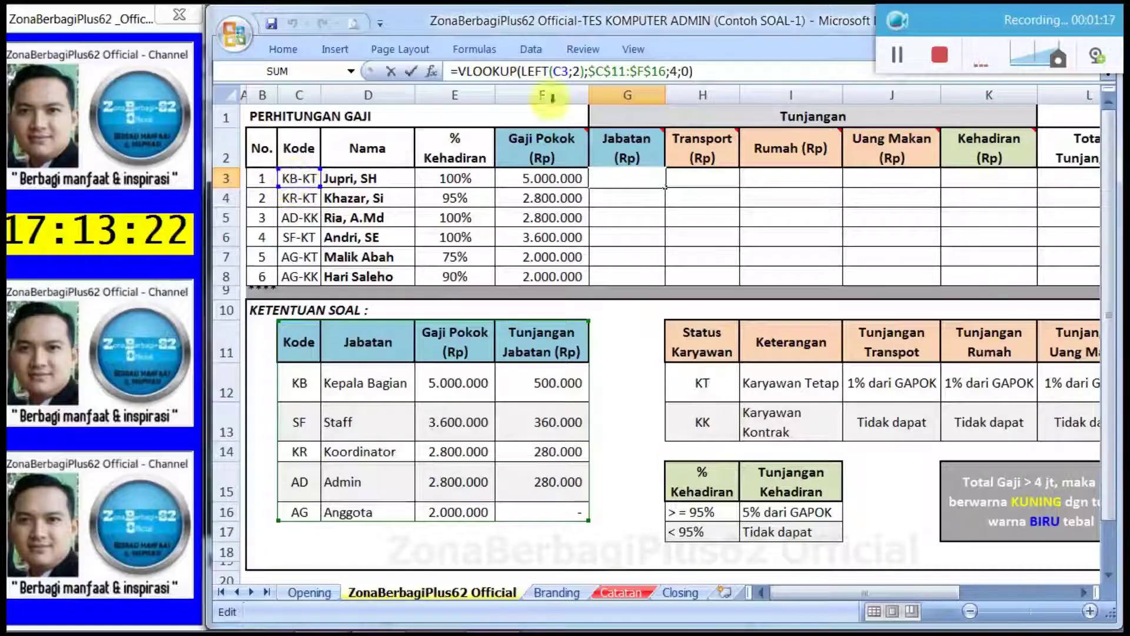
{"action": "left_click", "coordinate": [642, 71]}
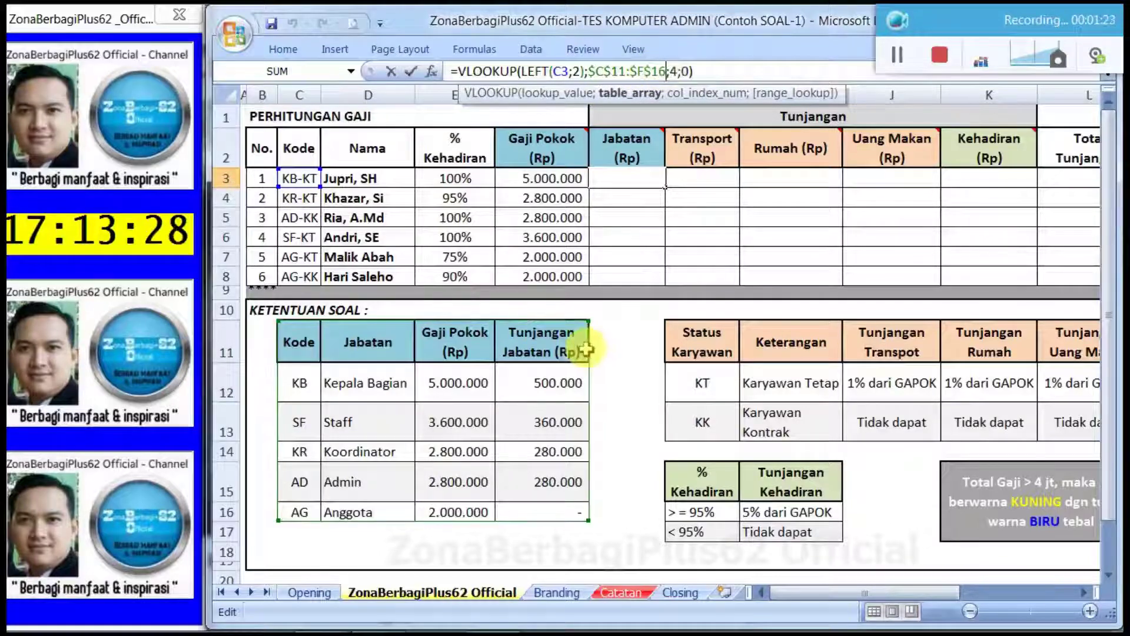
{"action": "left_click_drag", "start_coordinate": [587, 348], "coordinate": [592, 357]}
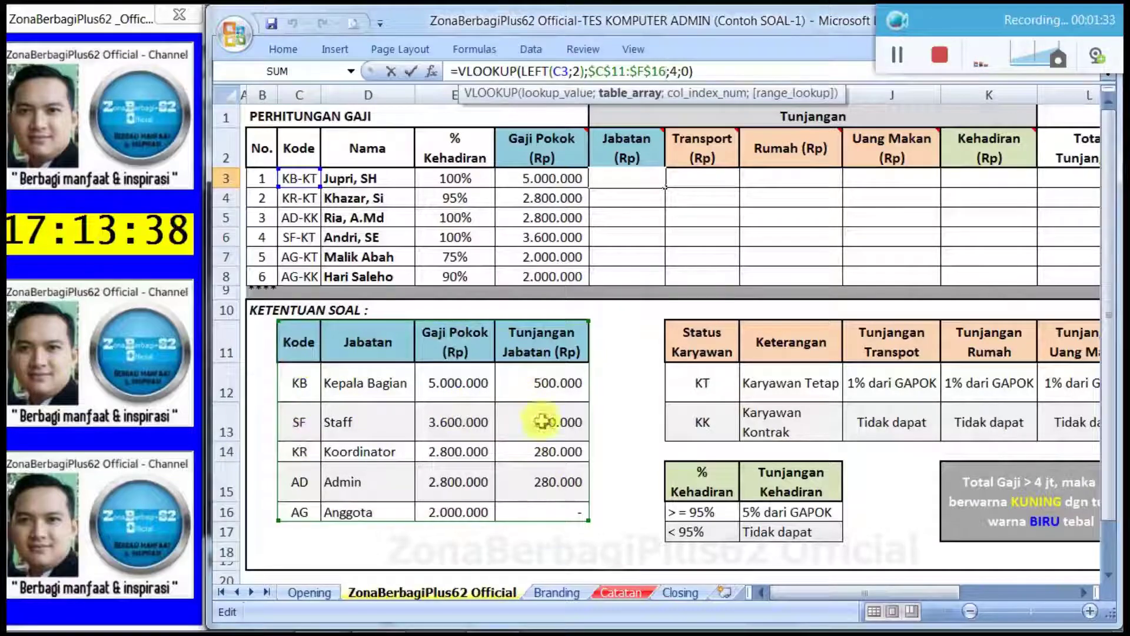
{"action": "left_click", "coordinate": [680, 71]}
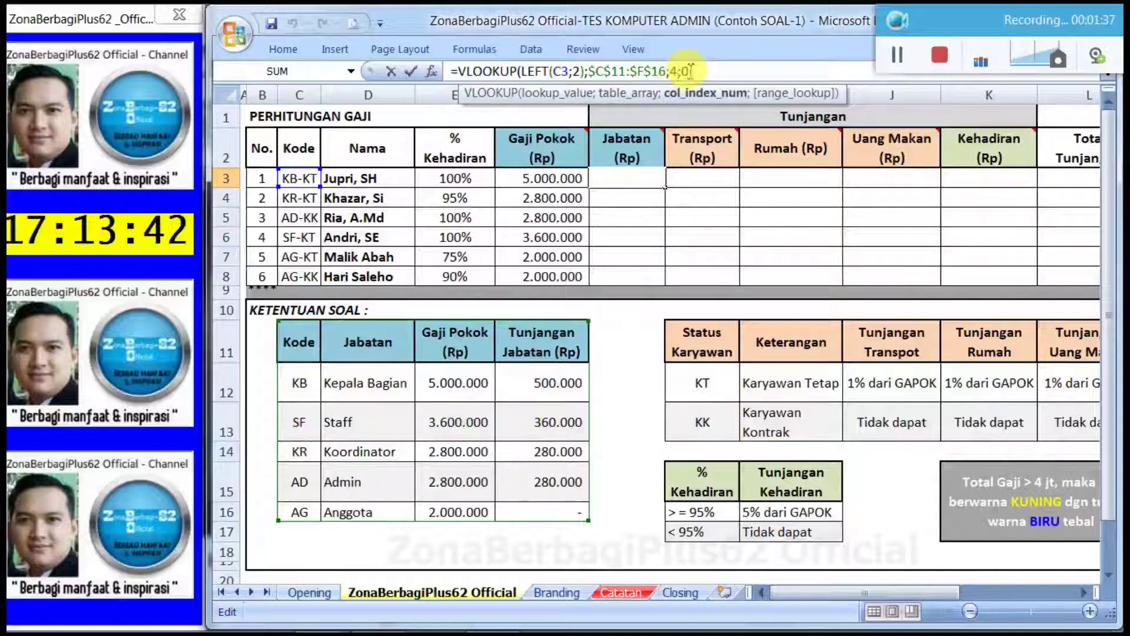
{"action": "type", "text": ";0"}
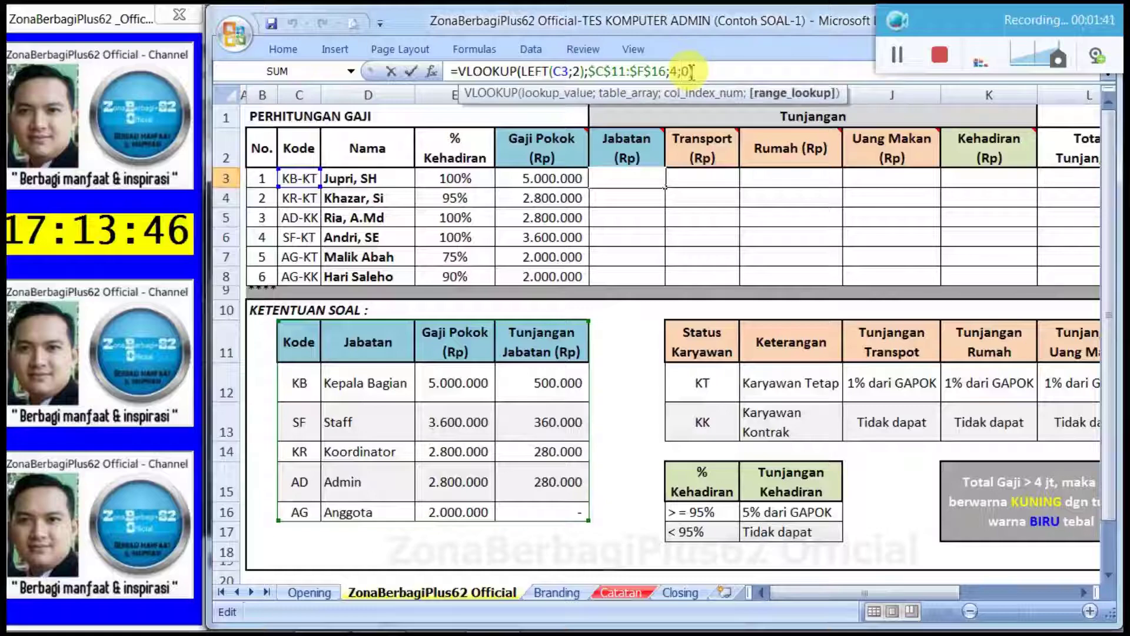
{"action": "left_click", "coordinate": [700, 71]}
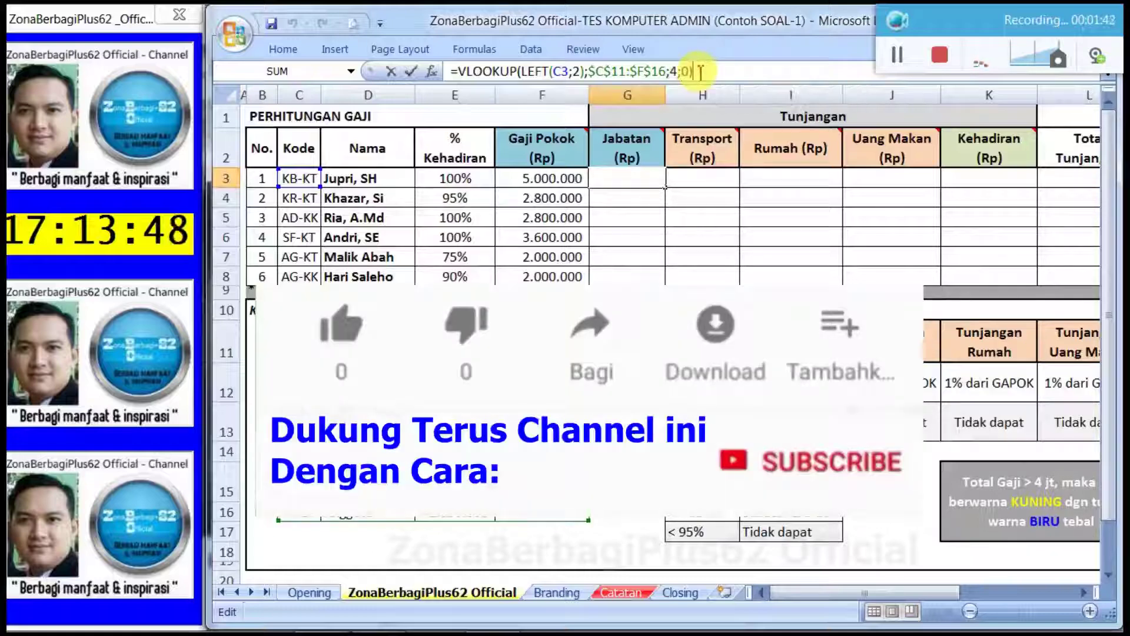
{"action": "key", "text": "Return"}
Step: Give G3 a black font colour and copy its Jabatan allowance formula down to G8
{"action": "left_click", "coordinate": [629, 177]}
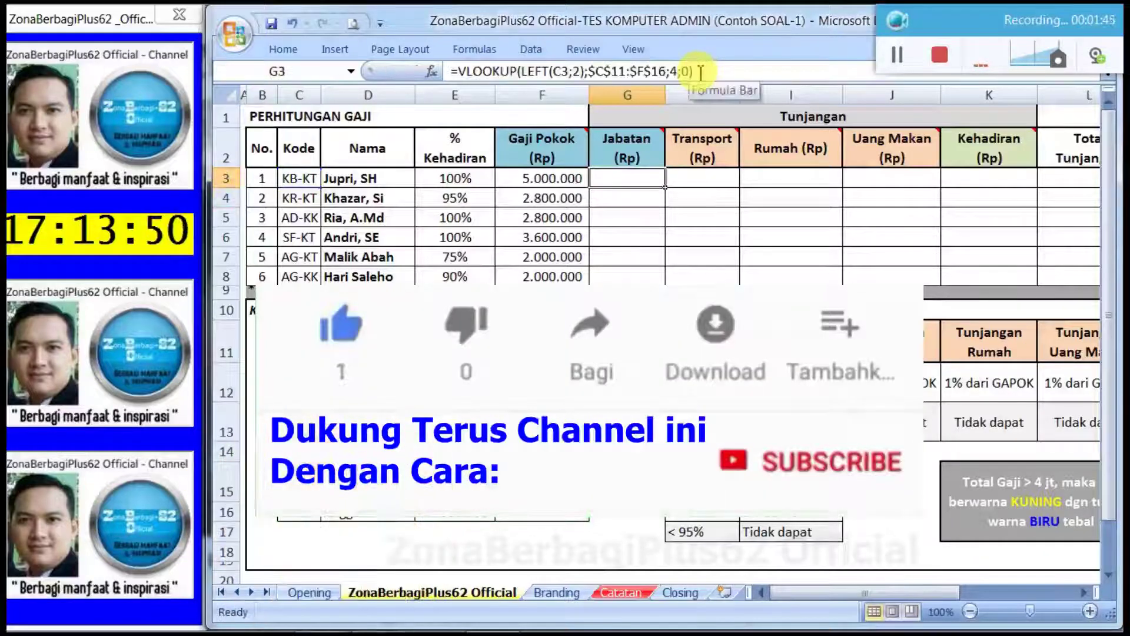
{"action": "right_click", "coordinate": [630, 174]}
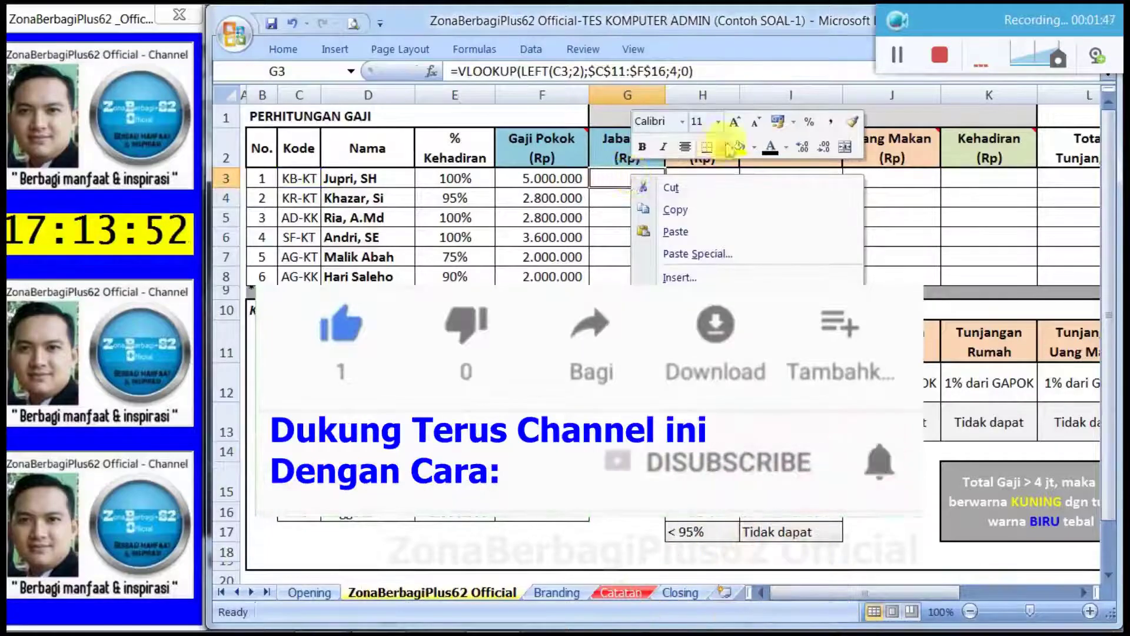
{"action": "left_click", "coordinate": [770, 150]}
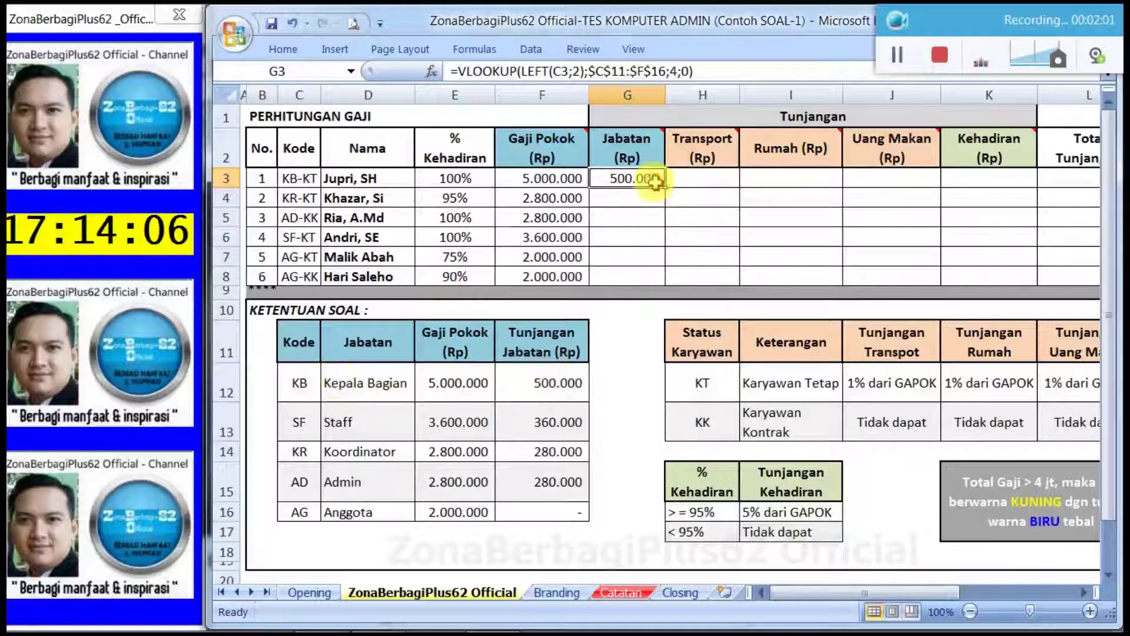
{"action": "left_click_drag", "start_coordinate": [667, 188], "coordinate": [658, 283]}
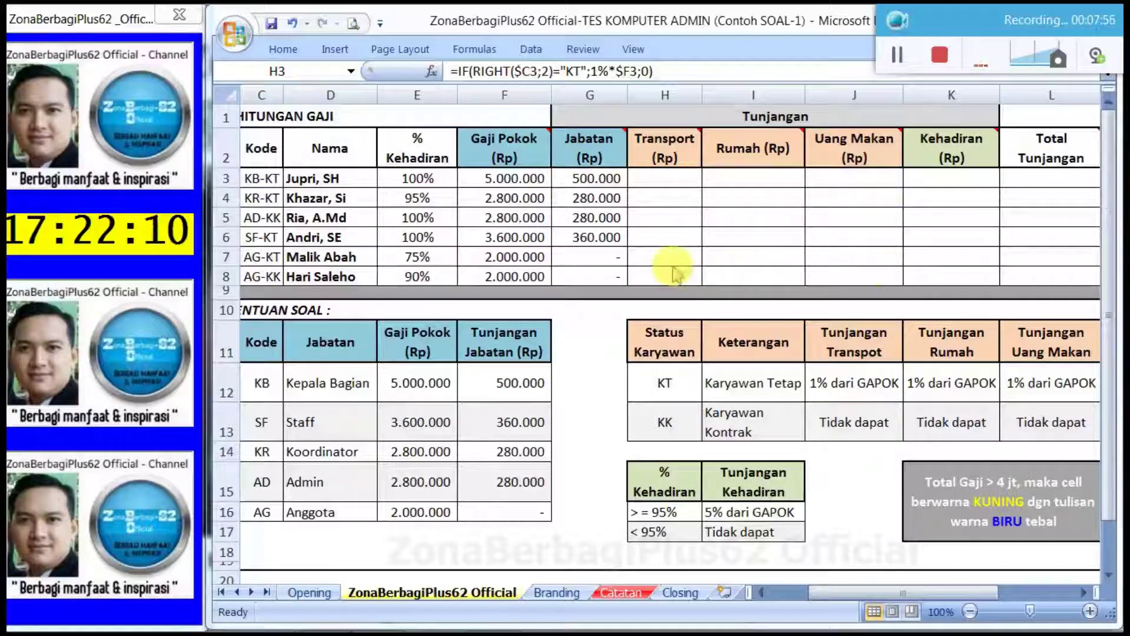
Step: Examine the IF formula in the first employee's Transport cell, H3: its RIGHT test on the employee code, its true value and its false value
{"action": "left_click", "coordinate": [667, 177]}
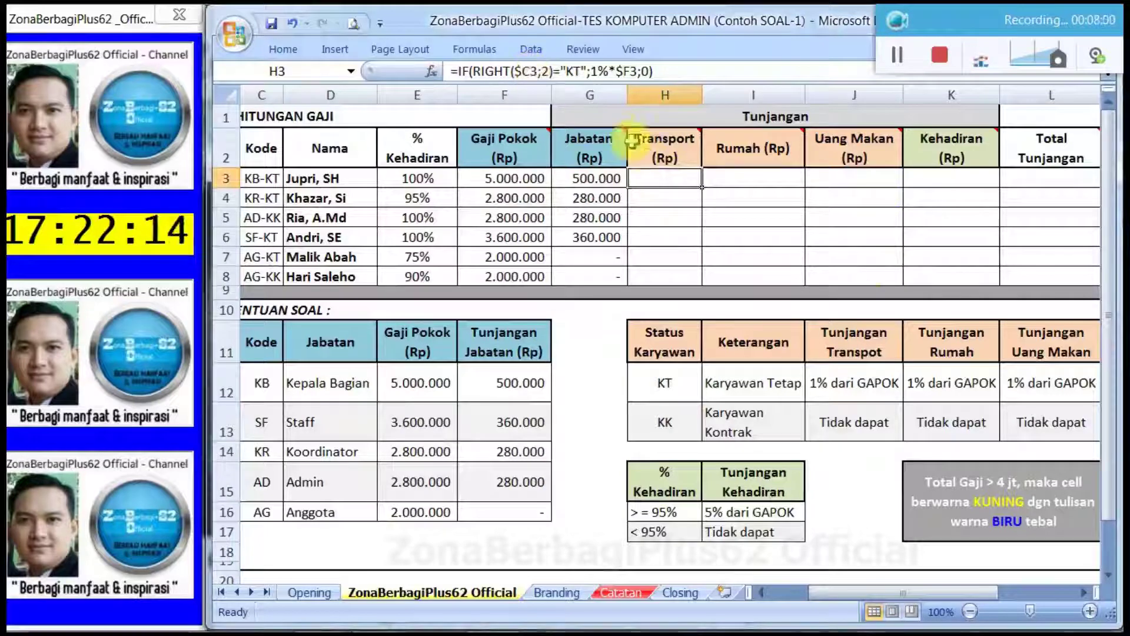
{"action": "left_click", "coordinate": [462, 71]}
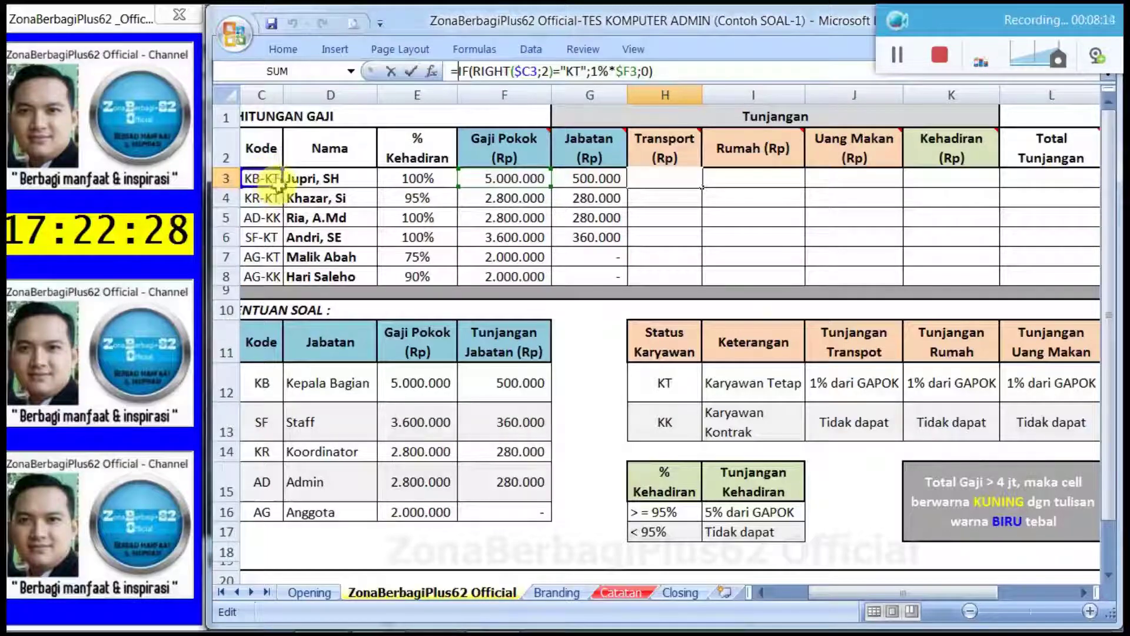
{"action": "left_click", "coordinate": [532, 72]}
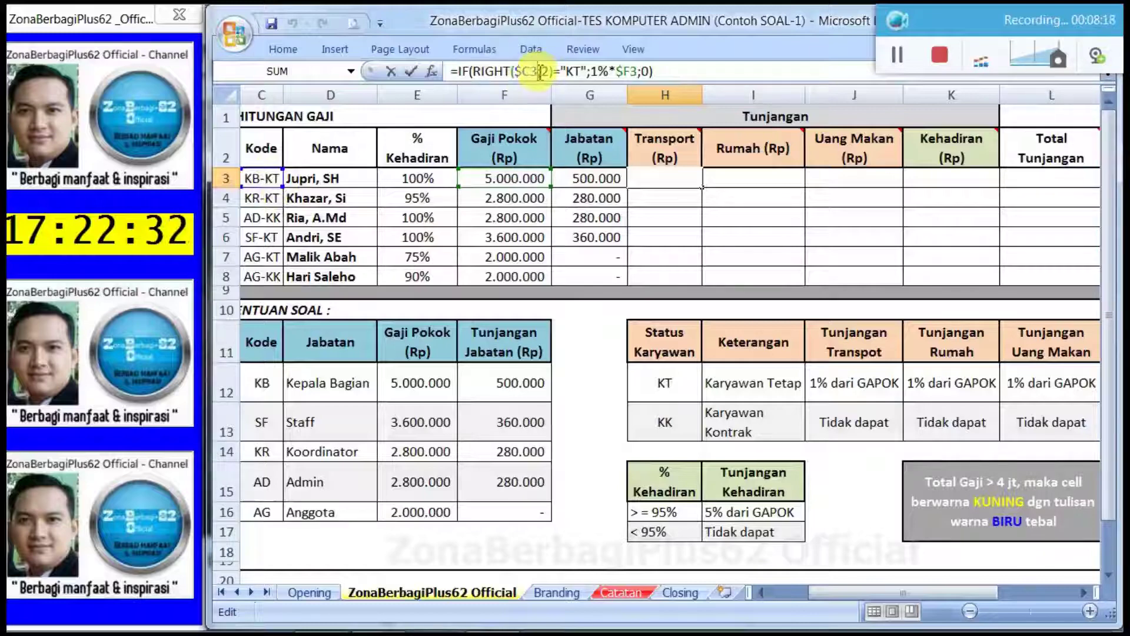
{"action": "left_click", "coordinate": [539, 71]}
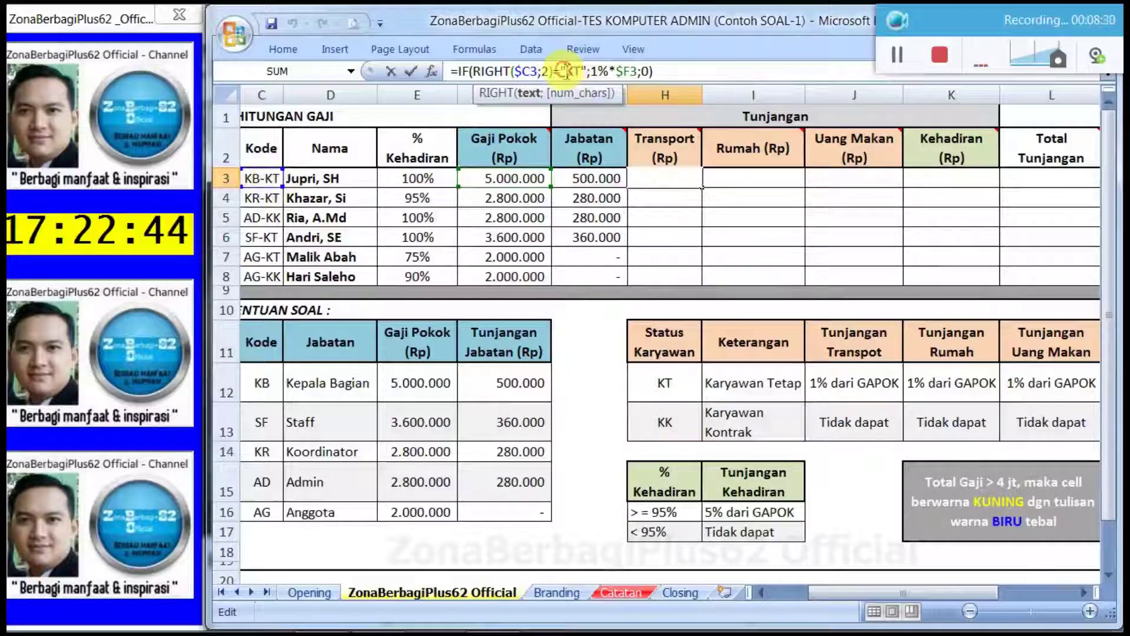
{"action": "left_click_drag", "start_coordinate": [564, 72], "coordinate": [580, 71]}
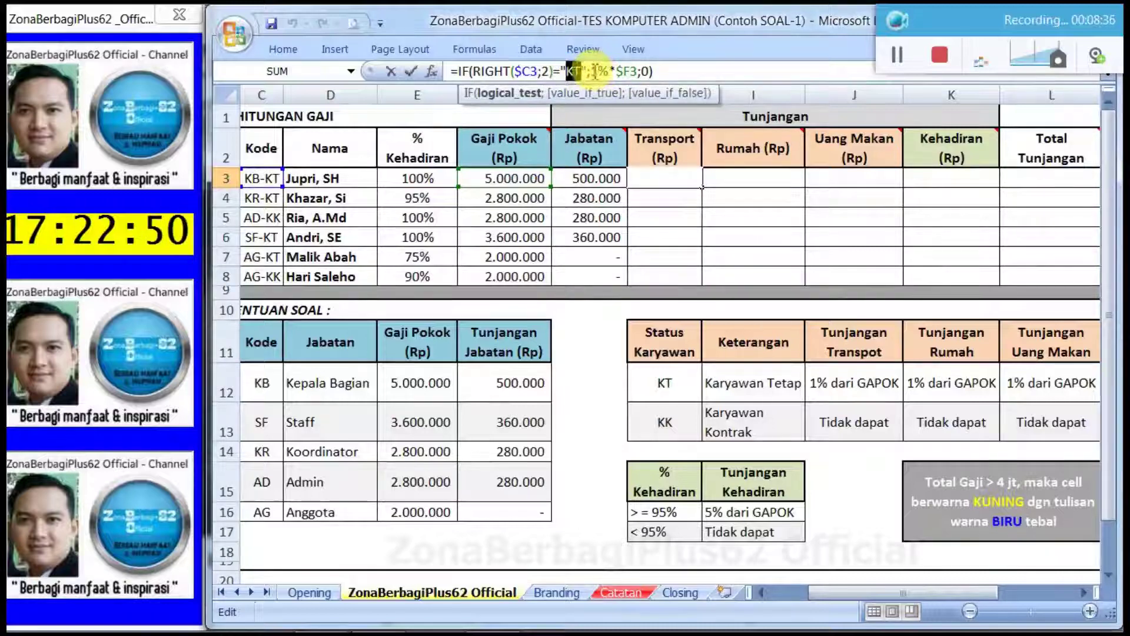
{"action": "left_click_drag", "start_coordinate": [591, 71], "coordinate": [633, 72]}
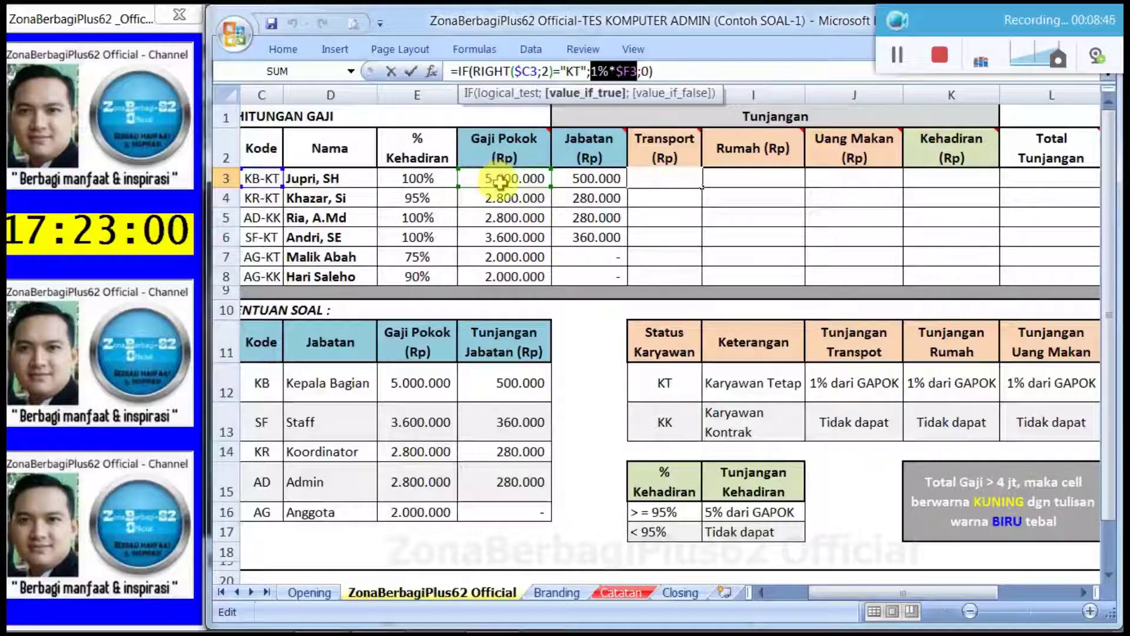
{"action": "left_click", "coordinate": [651, 72]}
{"action": "left_click", "coordinate": [662, 71]}
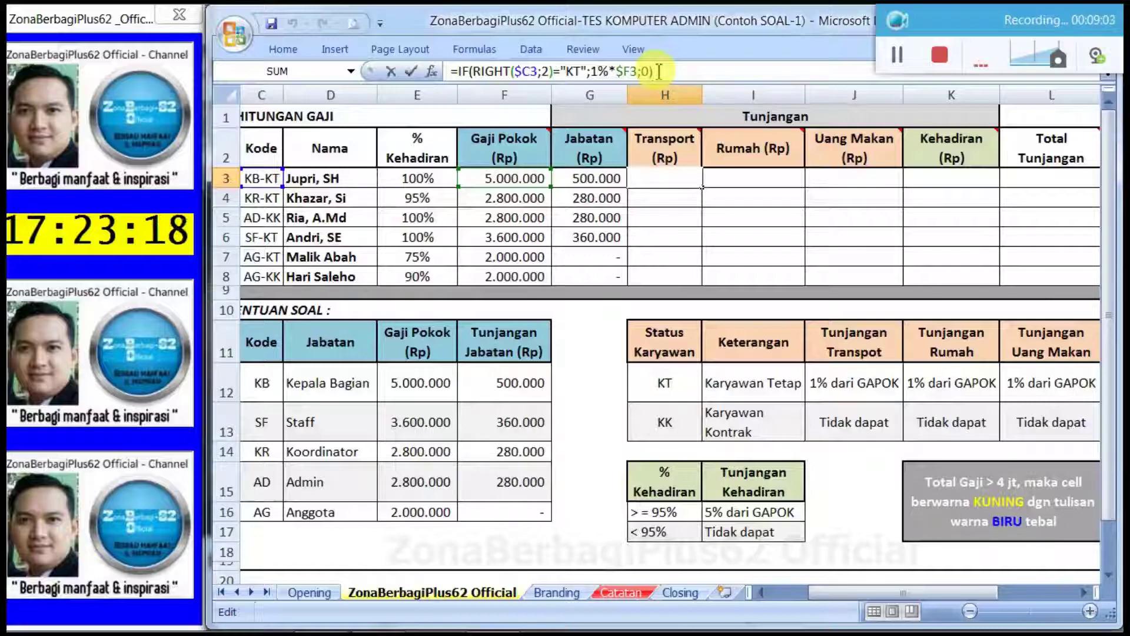
Step: Check the column-locked references to the employee code and Gaji Pokok in the Transport formula in H3, and leave formula editing
{"action": "left_click", "coordinate": [525, 70]}
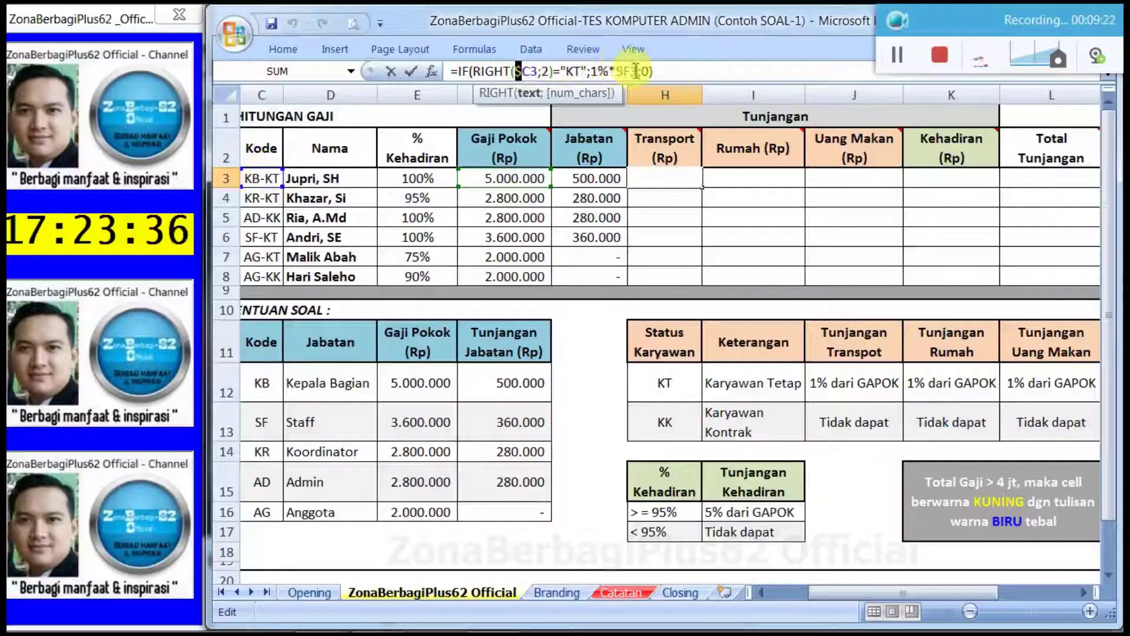
{"action": "left_click_drag", "start_coordinate": [633, 71], "coordinate": [618, 71]}
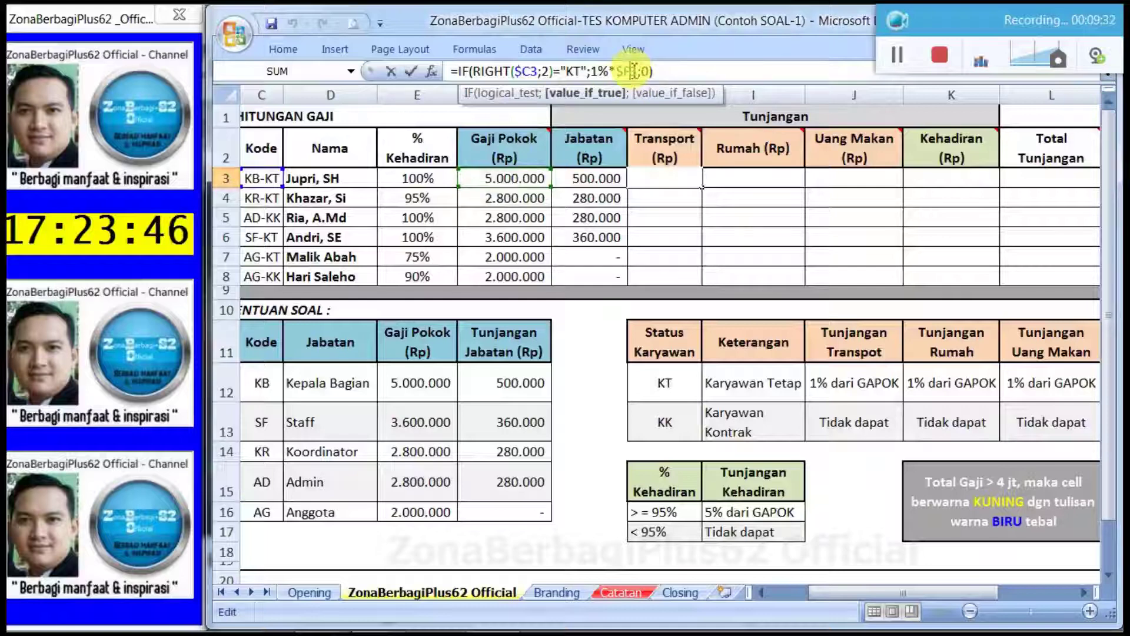
{"action": "type", "text": "3"}
{"action": "left_click", "coordinate": [656, 70]}
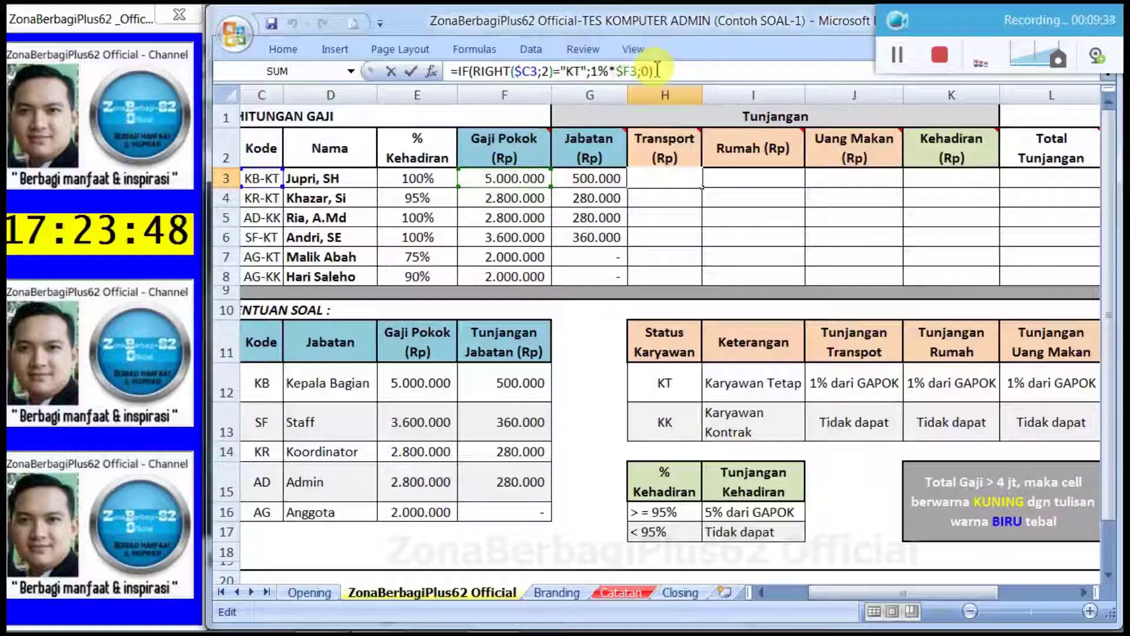
{"action": "key", "text": "Return"}
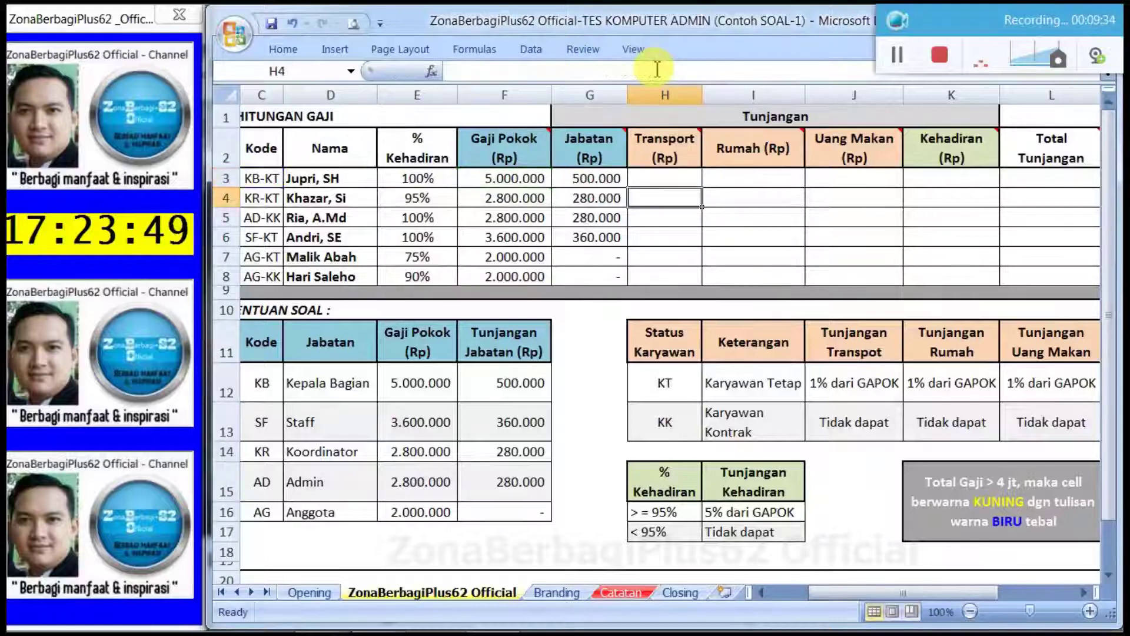
Step: Set the font colour of the Transport cell H3 to Automatic
{"action": "left_click", "coordinate": [682, 182]}
{"action": "right_click", "coordinate": [681, 182]}
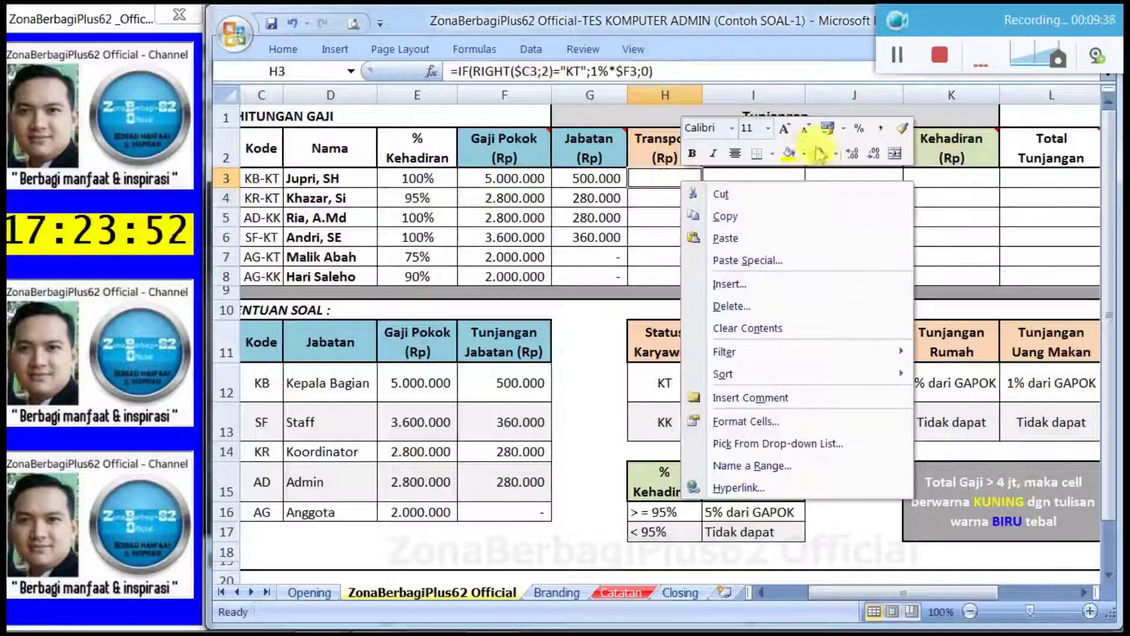
{"action": "left_click", "coordinate": [836, 154]}
{"action": "left_click", "coordinate": [836, 154]}
{"action": "left_click", "coordinate": [836, 155]}
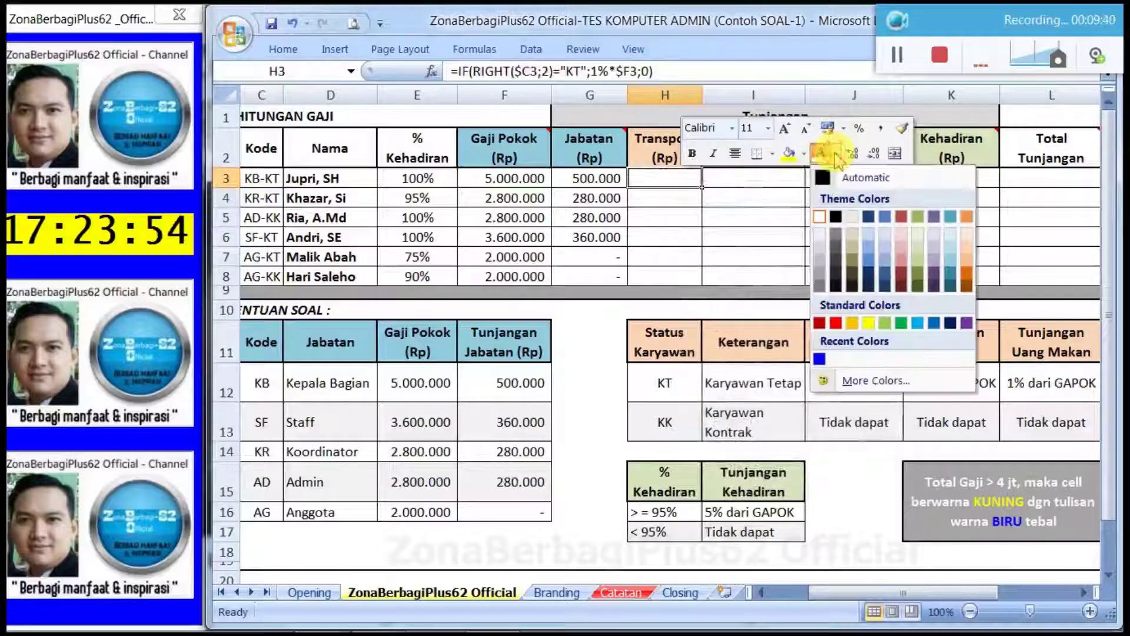
{"action": "left_click", "coordinate": [825, 179]}
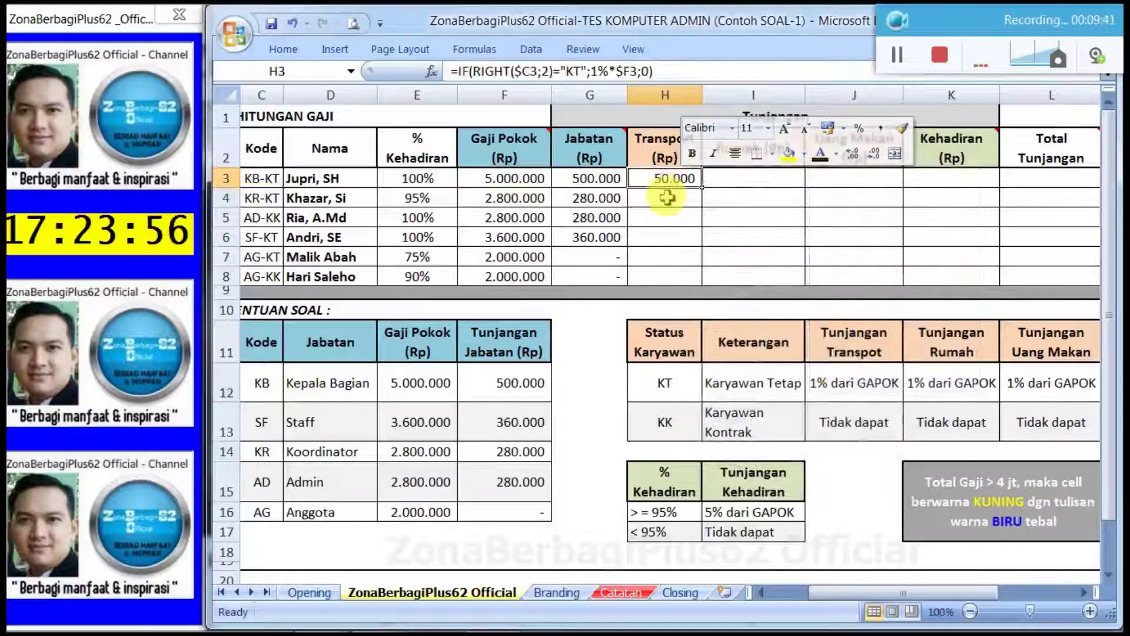
Step: Copy the Transport formula from H3 across the Rumah and Uang Makan columns and down through J8
{"action": "key", "text": "Return"}
{"action": "left_click", "coordinate": [667, 182]}
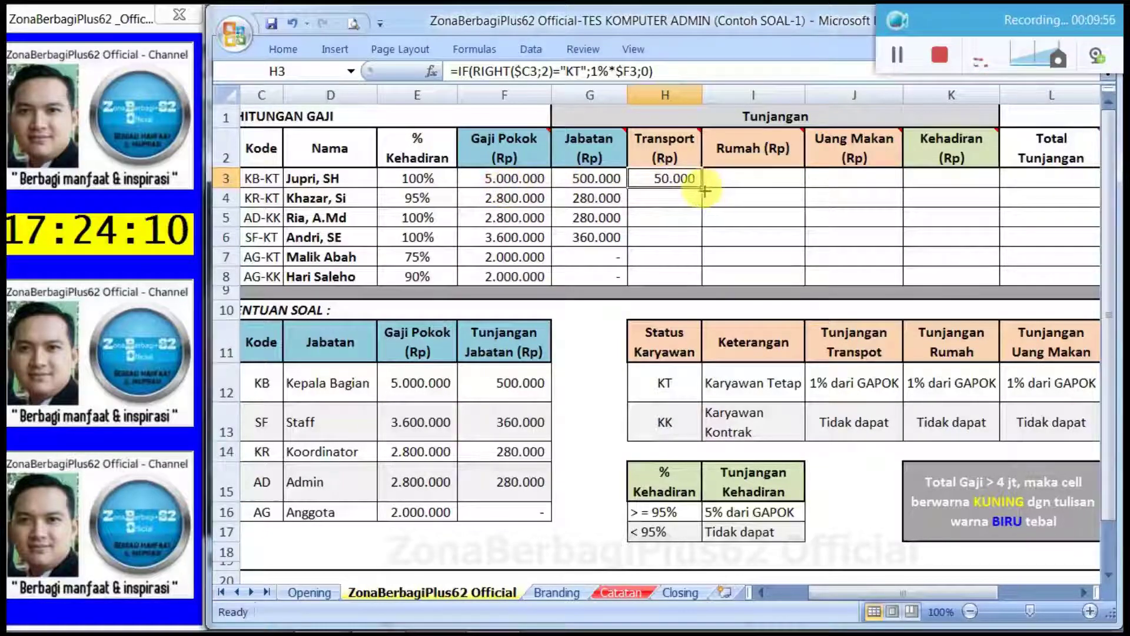
{"action": "left_click_drag", "start_coordinate": [703, 189], "coordinate": [897, 288]}
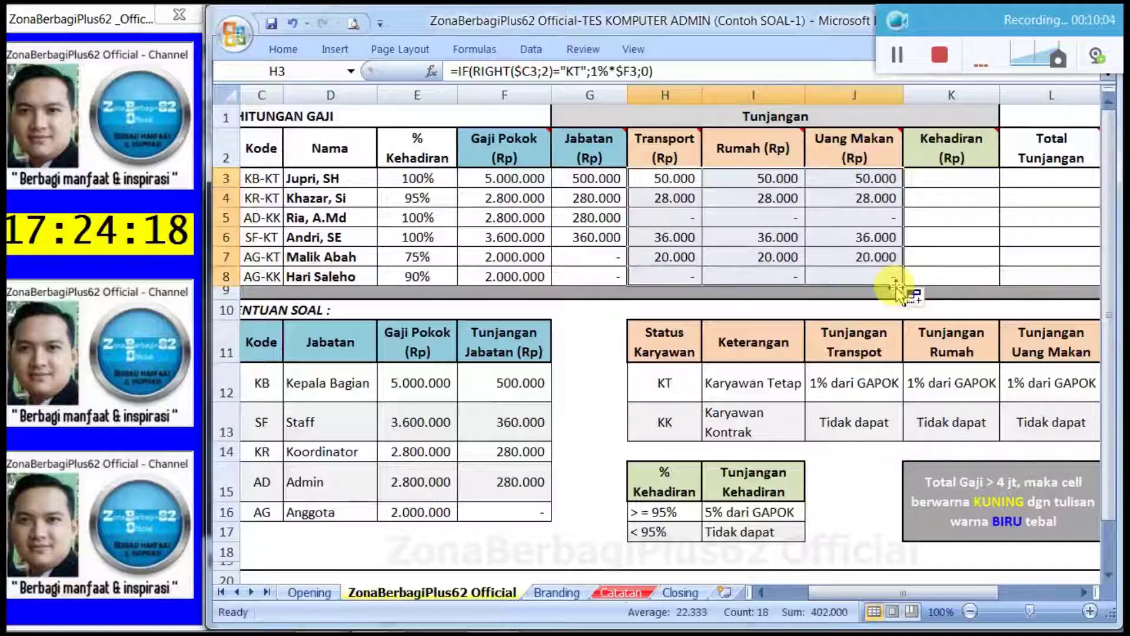
Step: Check the copied Transport, Rumah and Uang Makan formulas in several employees' rows against their codes and base salaries
{"action": "left_click", "coordinate": [860, 272]}
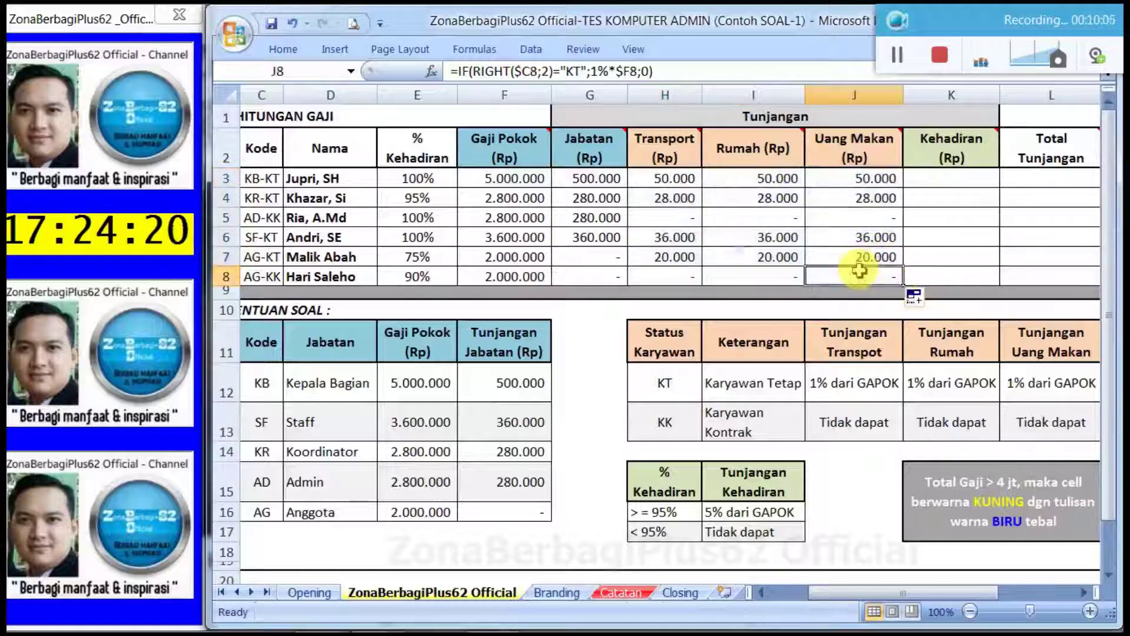
{"action": "left_click", "coordinate": [688, 177]}
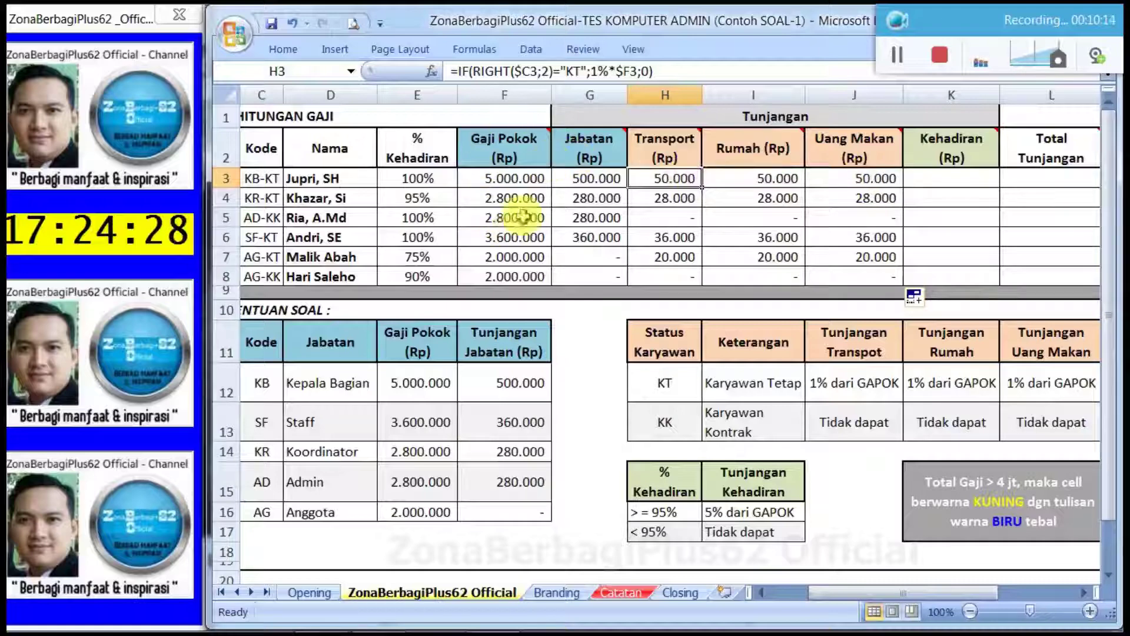
{"action": "left_click", "coordinate": [677, 257]}
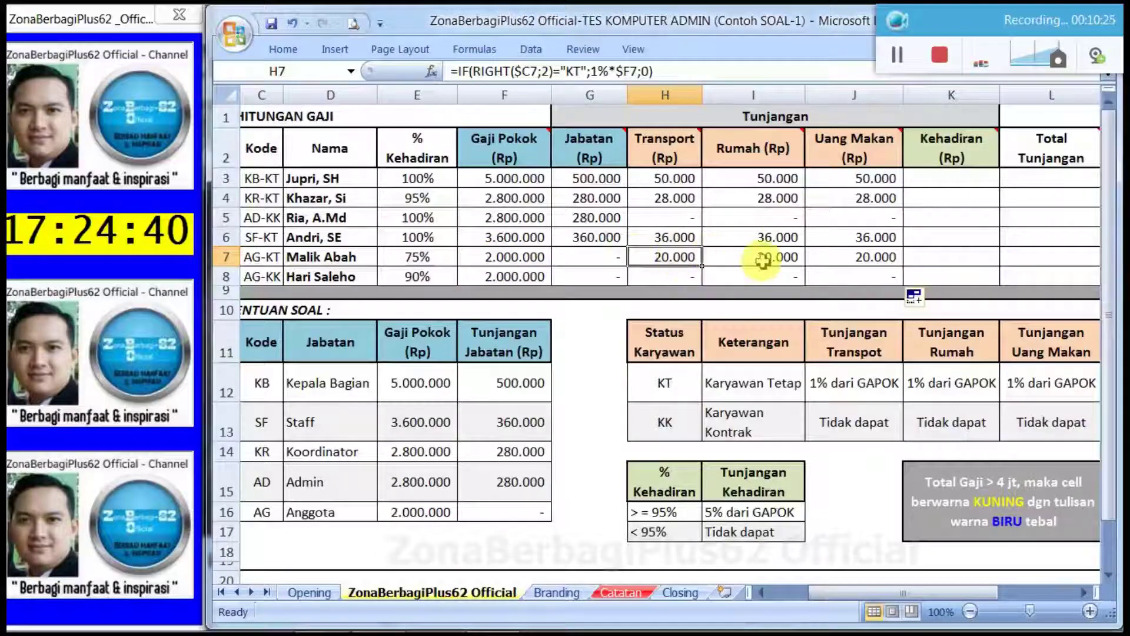
{"action": "left_click", "coordinate": [843, 261]}
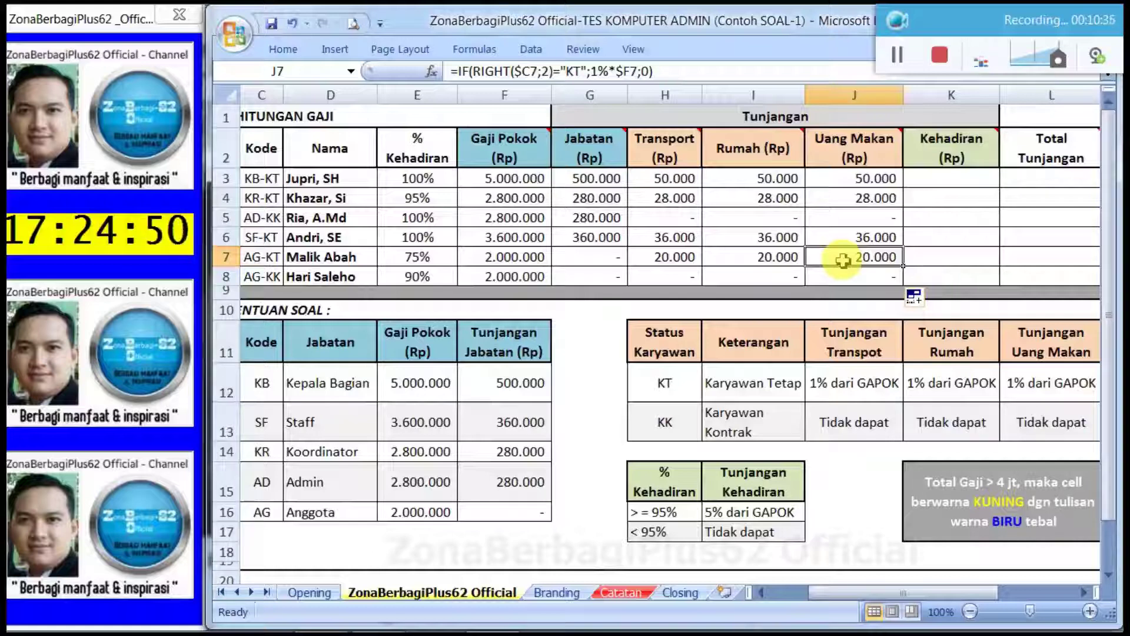
{"action": "left_click", "coordinate": [892, 52]}
{"action": "left_click", "coordinate": [898, 51]}
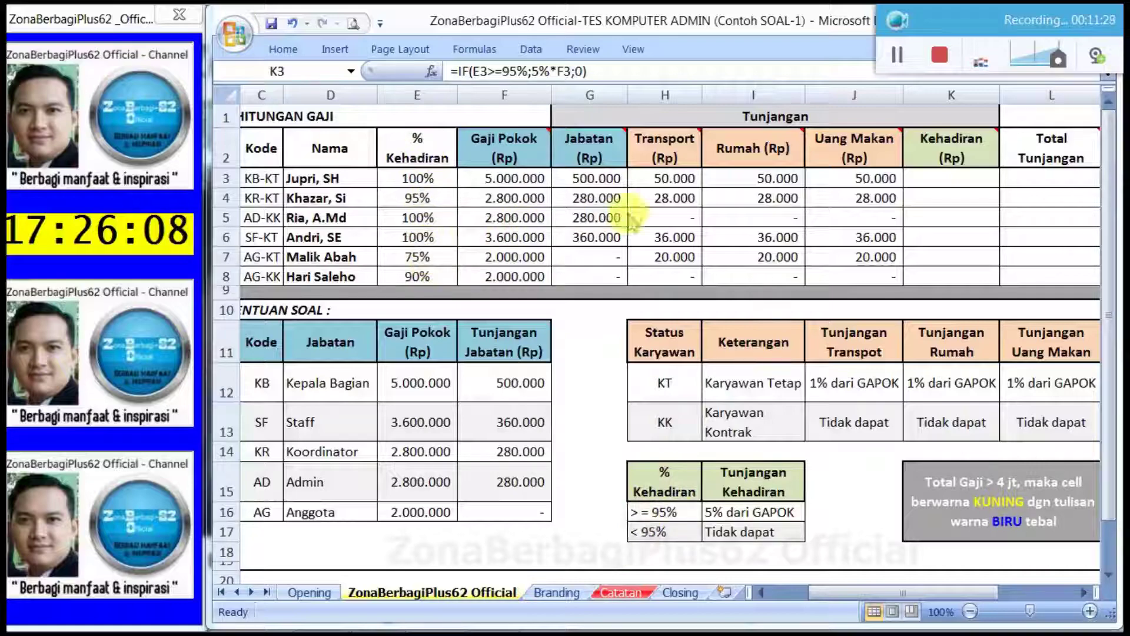
Step: Review the condition, 5% base-salary result and zero alternative of the Kehadiran formula =IF(E3>=95%;5%*F3;0) in K3, and leave formula editing
{"action": "left_click", "coordinate": [923, 177]}
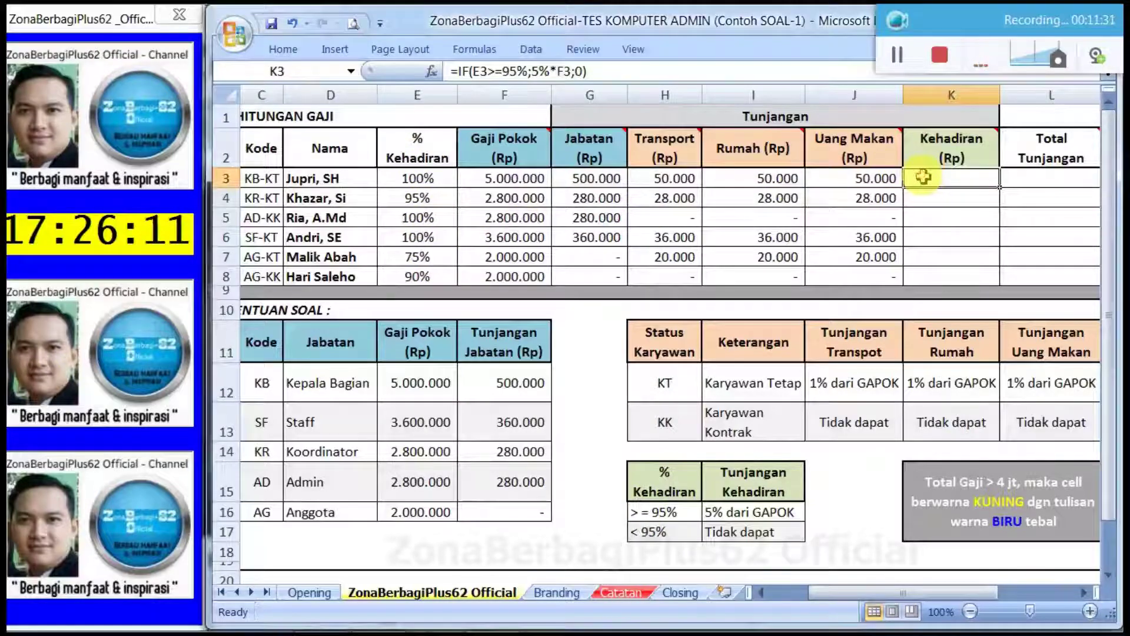
{"action": "left_click", "coordinate": [630, 71]}
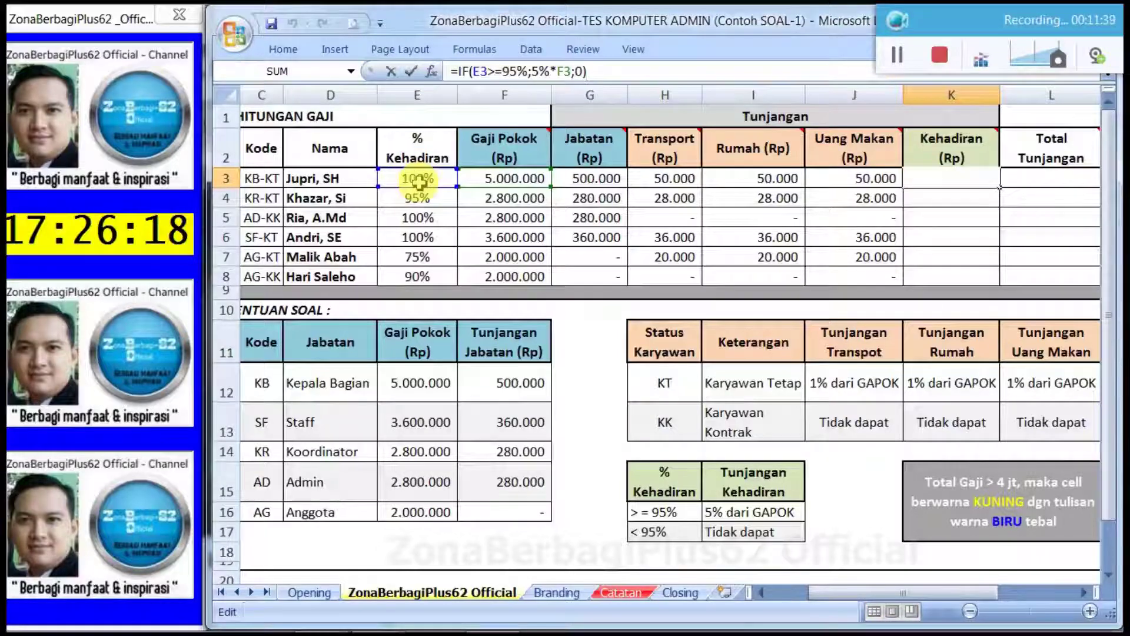
{"action": "left_click", "coordinate": [516, 72]}
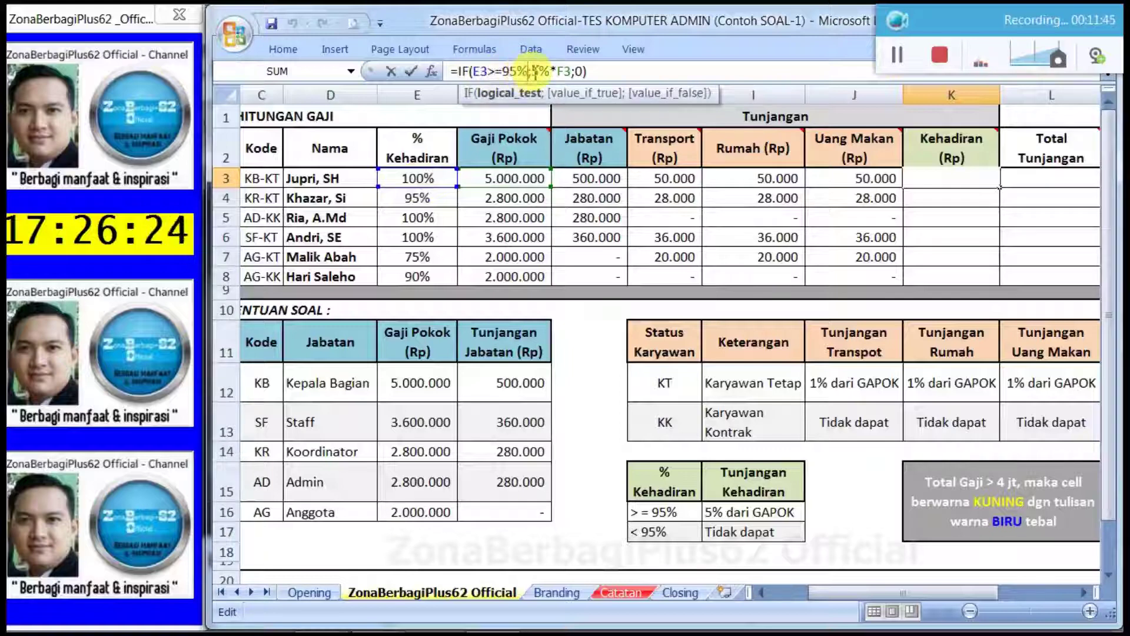
{"action": "type", "text": ";"}
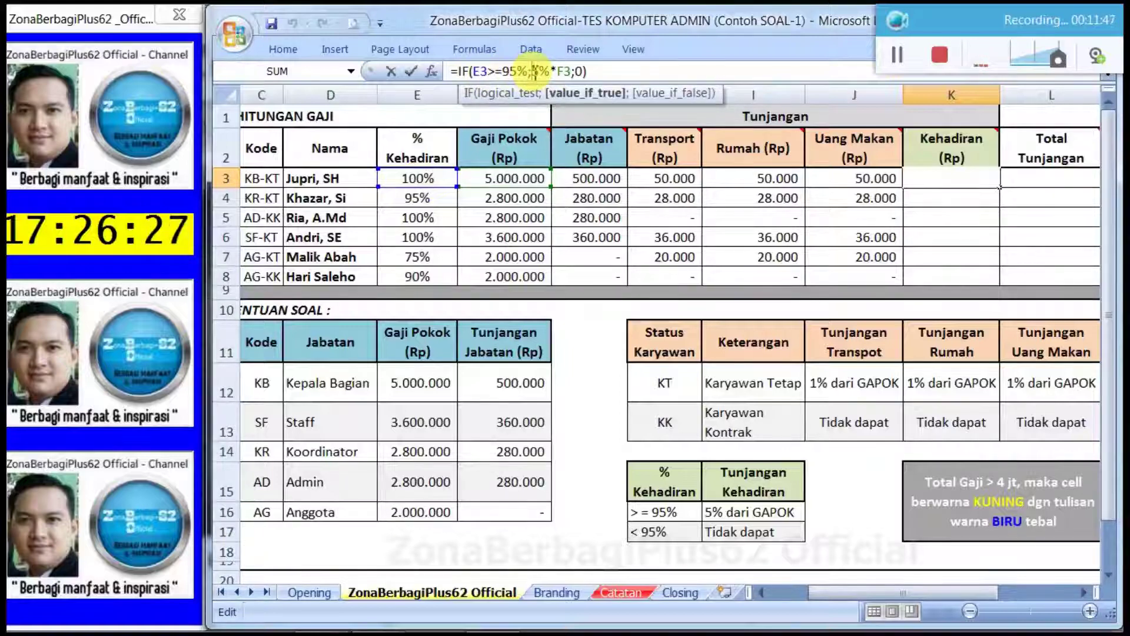
{"action": "left_click_drag", "start_coordinate": [532, 71], "coordinate": [566, 72]}
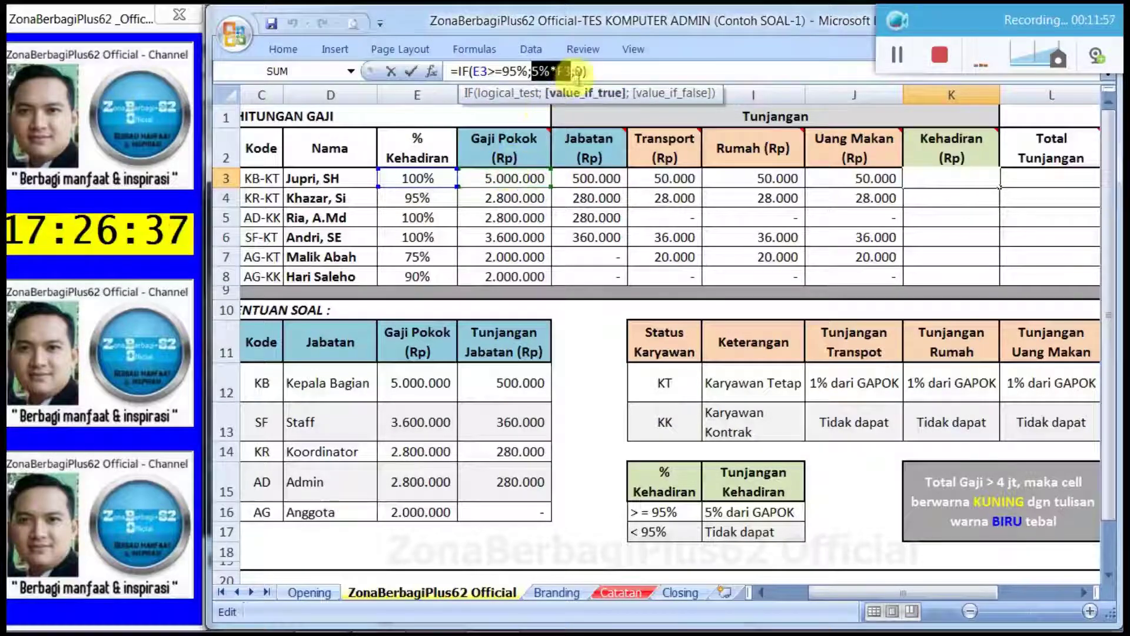
{"action": "left_click", "coordinate": [589, 71]}
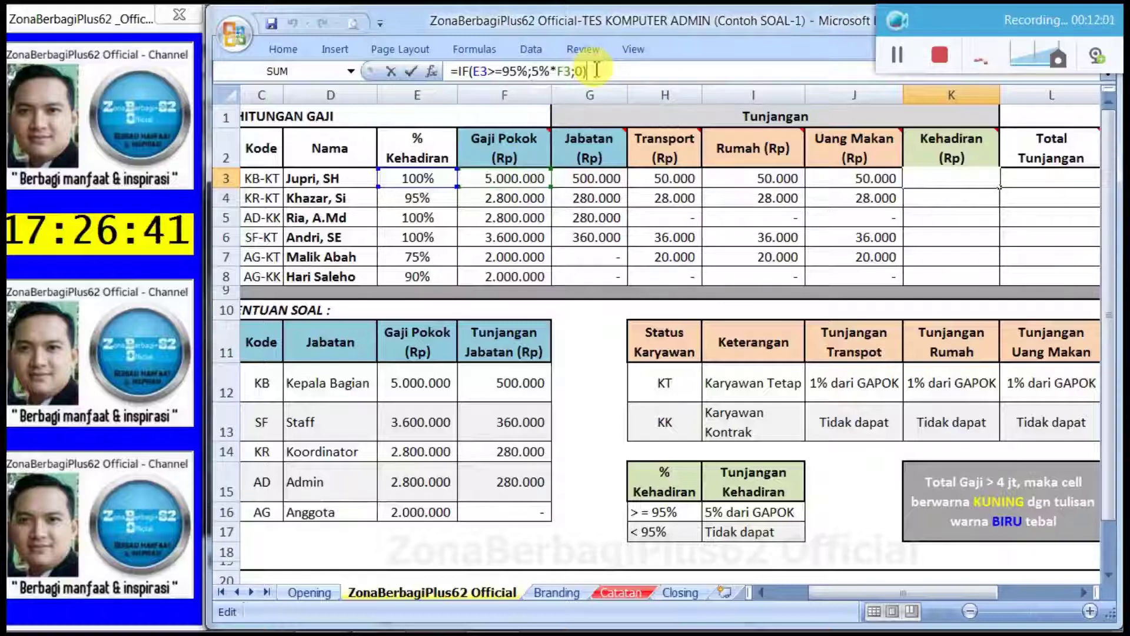
{"action": "key", "text": "Return"}
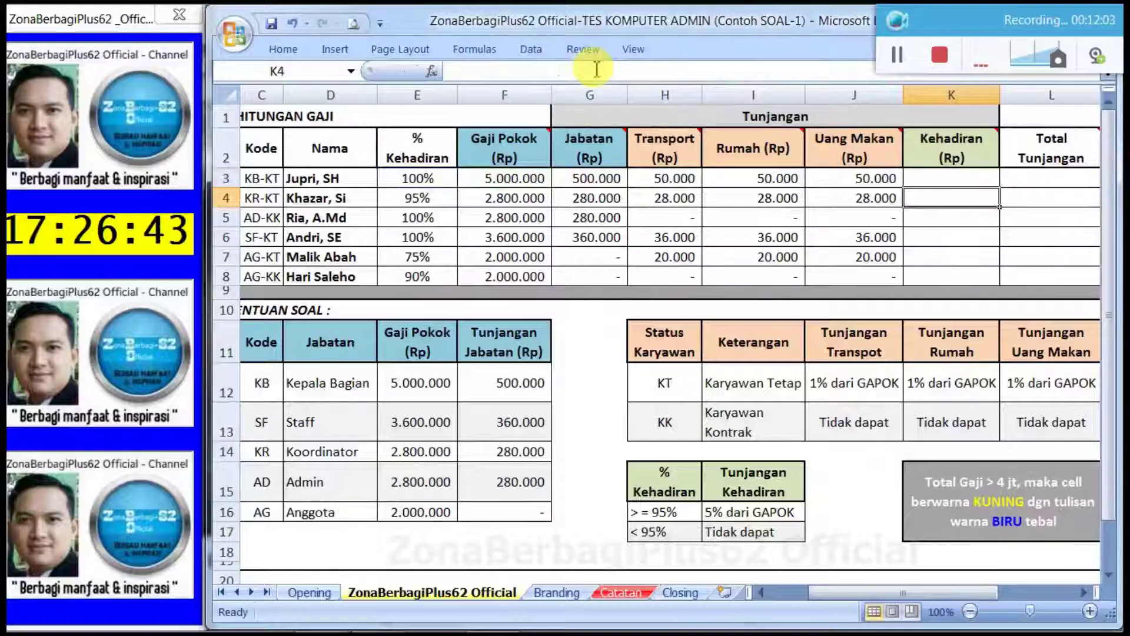
Step: Set the font colour of the Kehadiran cell K3 to black and copy its formula down through K8
{"action": "left_click", "coordinate": [929, 179]}
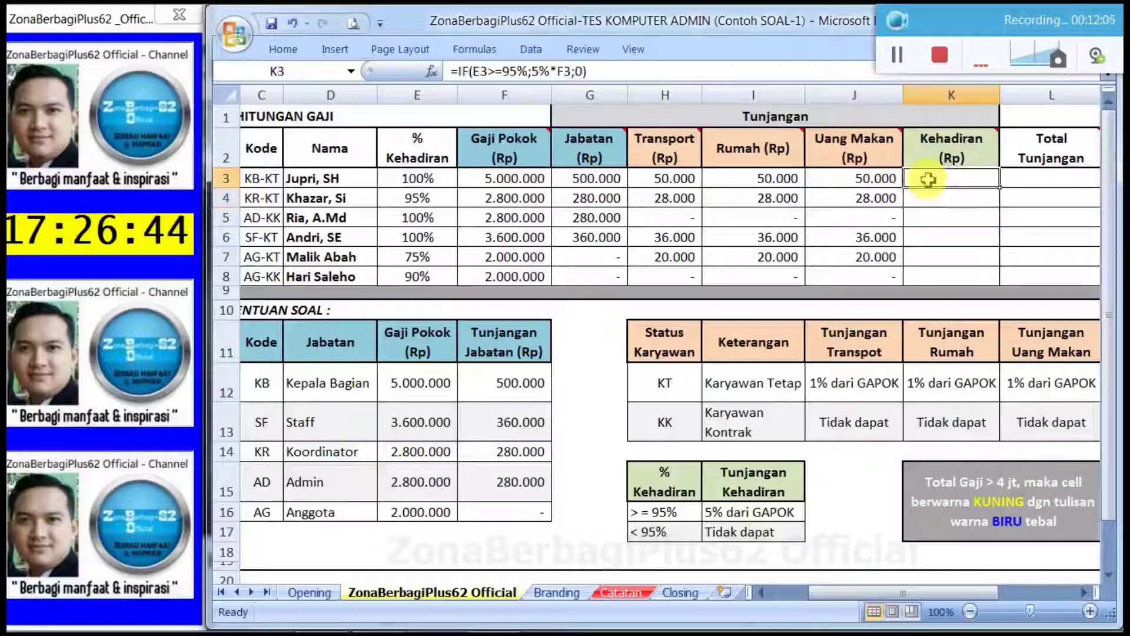
{"action": "right_click", "coordinate": [929, 179]}
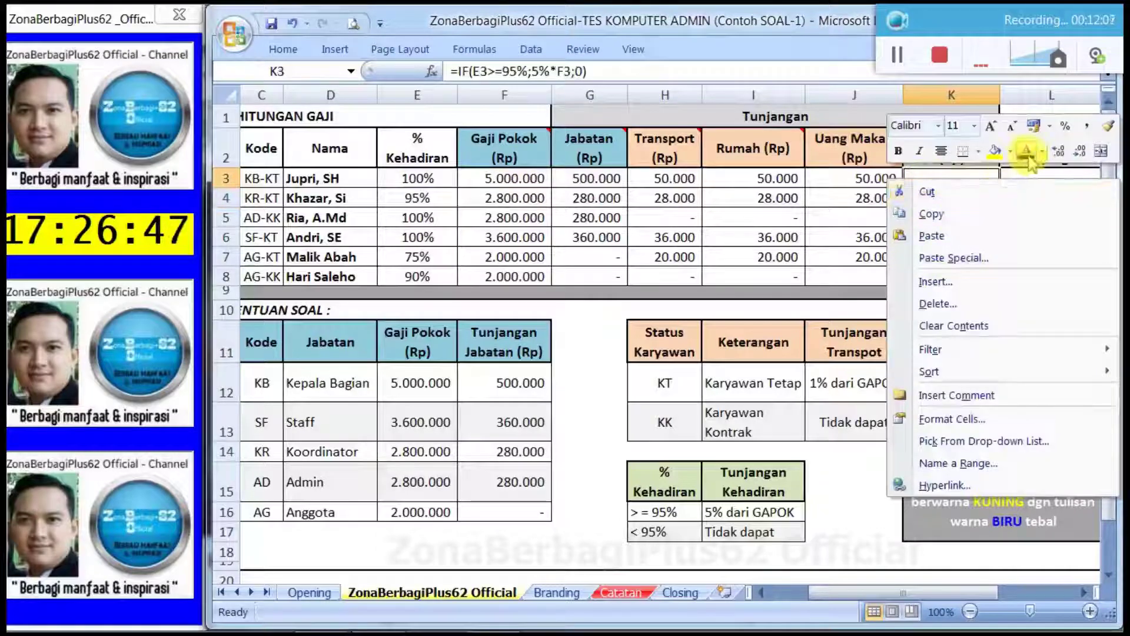
{"action": "key", "text": "Escape"}
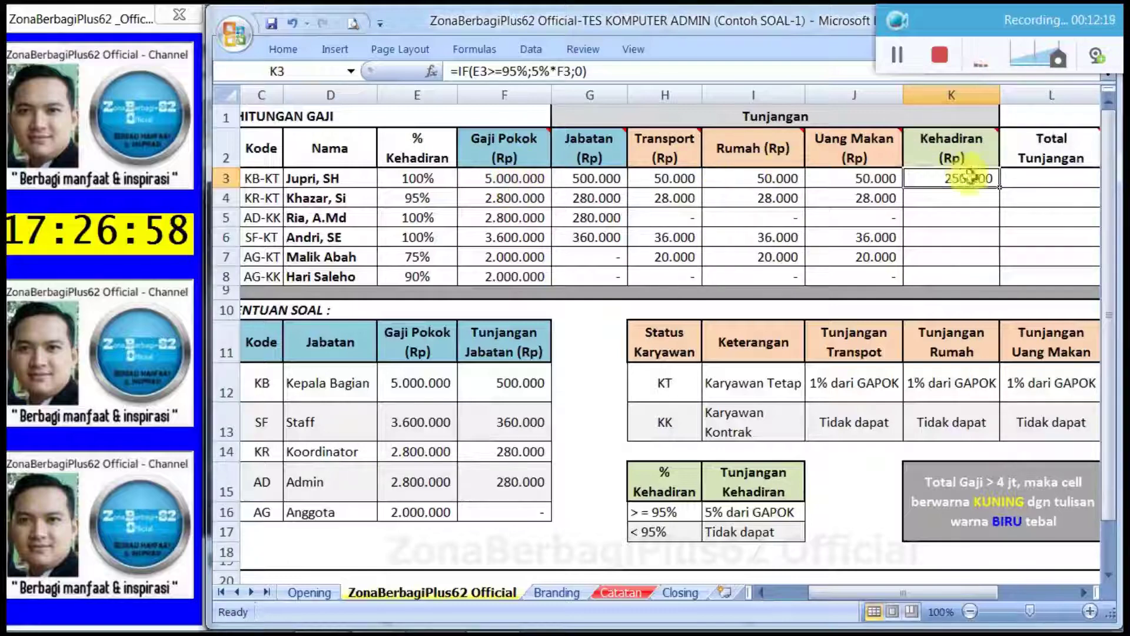
{"action": "left_click_drag", "start_coordinate": [1001, 189], "coordinate": [995, 281]}
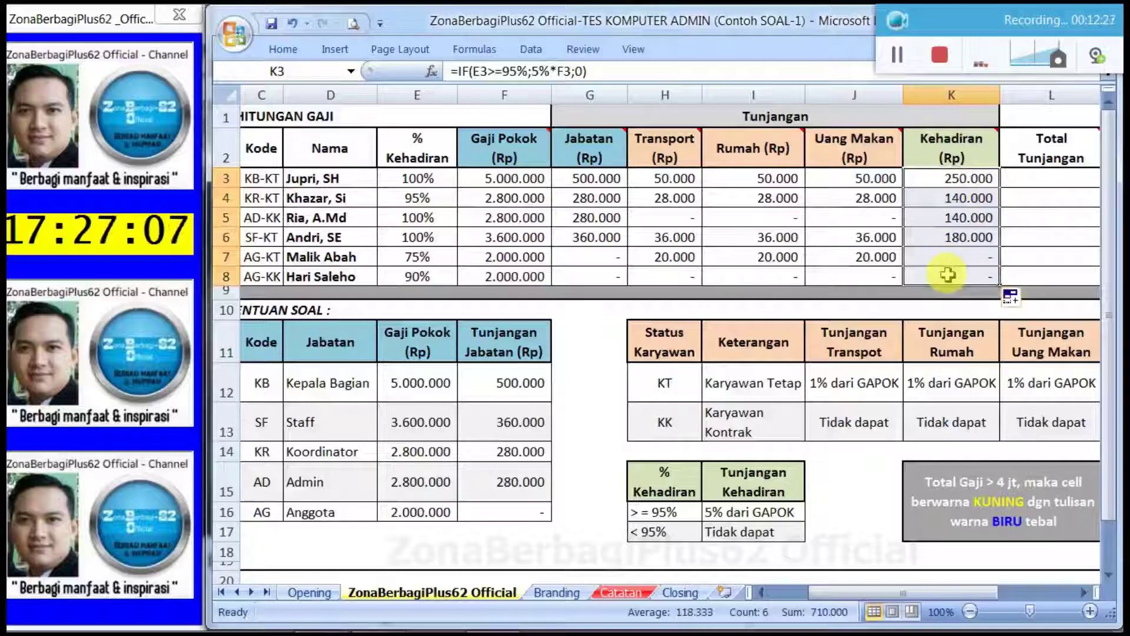
{"action": "left_click_drag", "start_coordinate": [942, 253], "coordinate": [938, 268]}
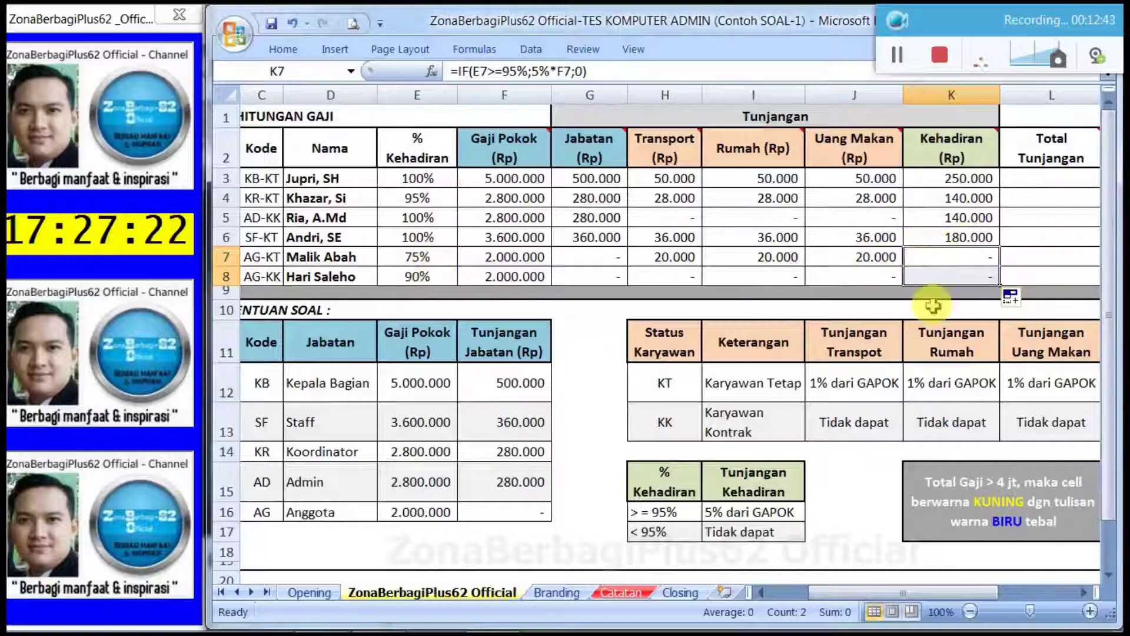
Step: Enter the Total Tunjangan formula =SUM(G3:K3) in L3 to add up the first employee's allowances
{"action": "left_click", "coordinate": [1084, 592]}
{"action": "left_click", "coordinate": [1084, 592]}
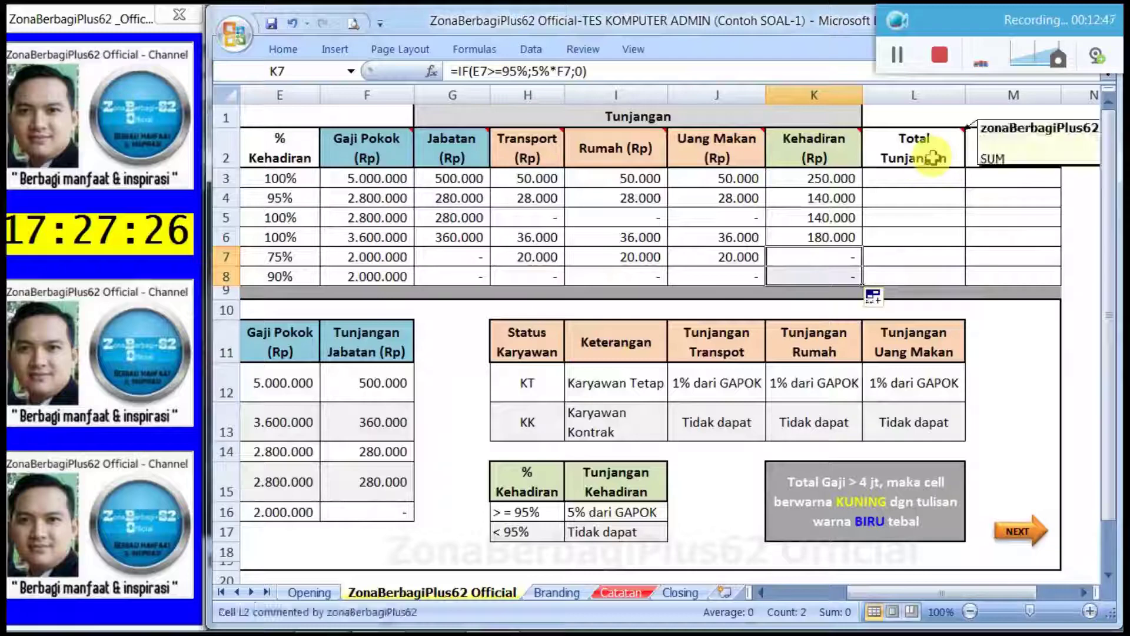
{"action": "left_click", "coordinate": [920, 177]}
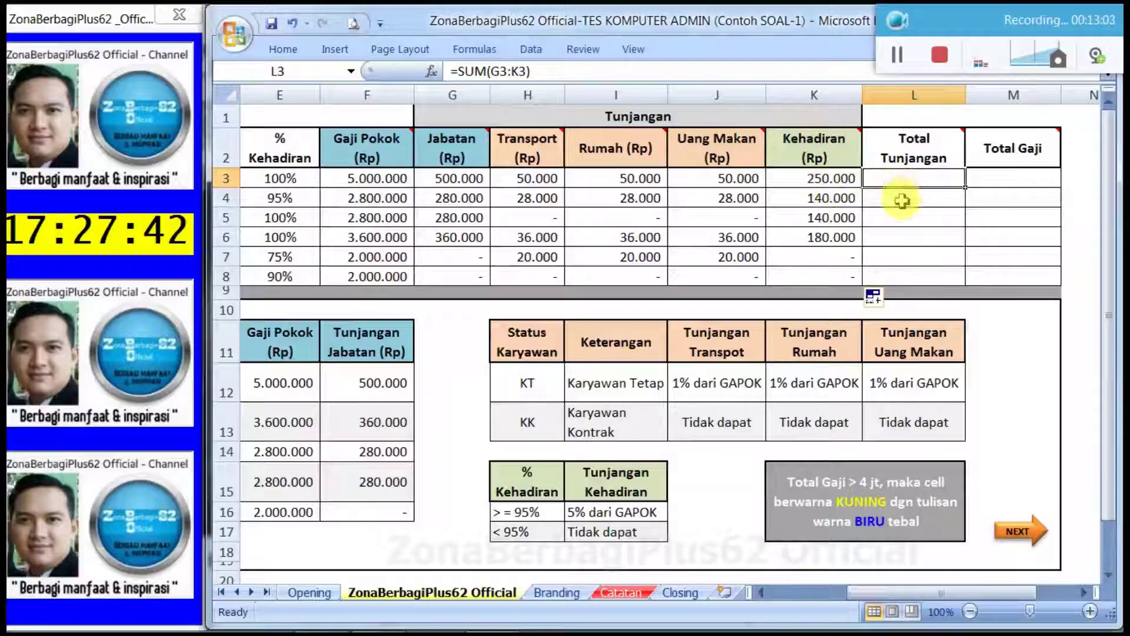
{"action": "type", "text": "="}
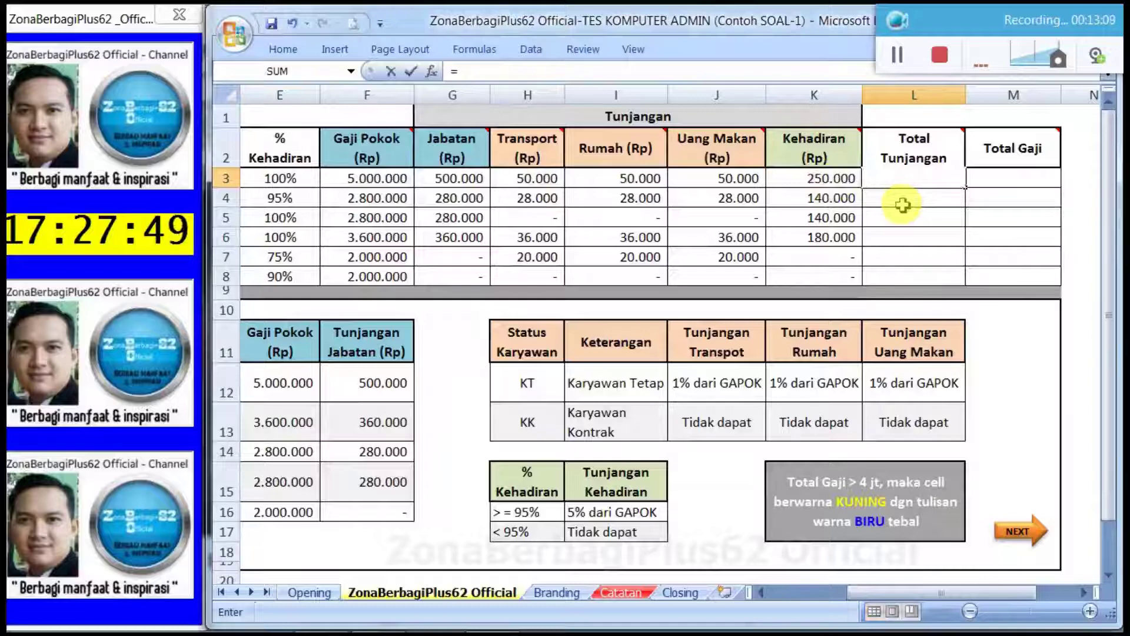
{"action": "type", "text": "sum("}
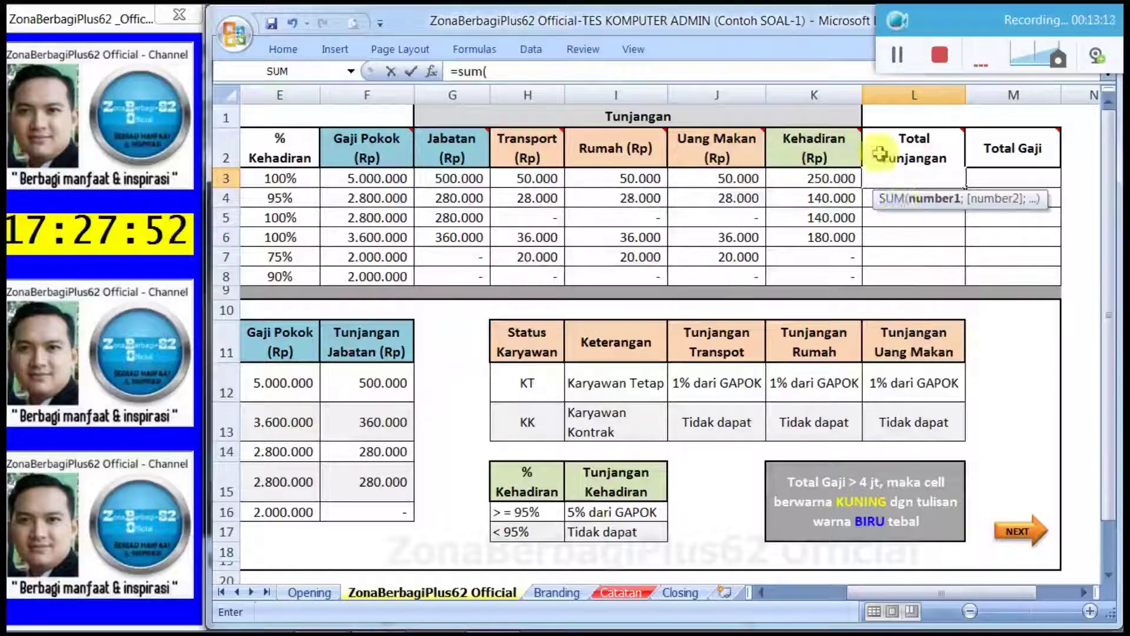
{"action": "left_click", "coordinate": [433, 182]}
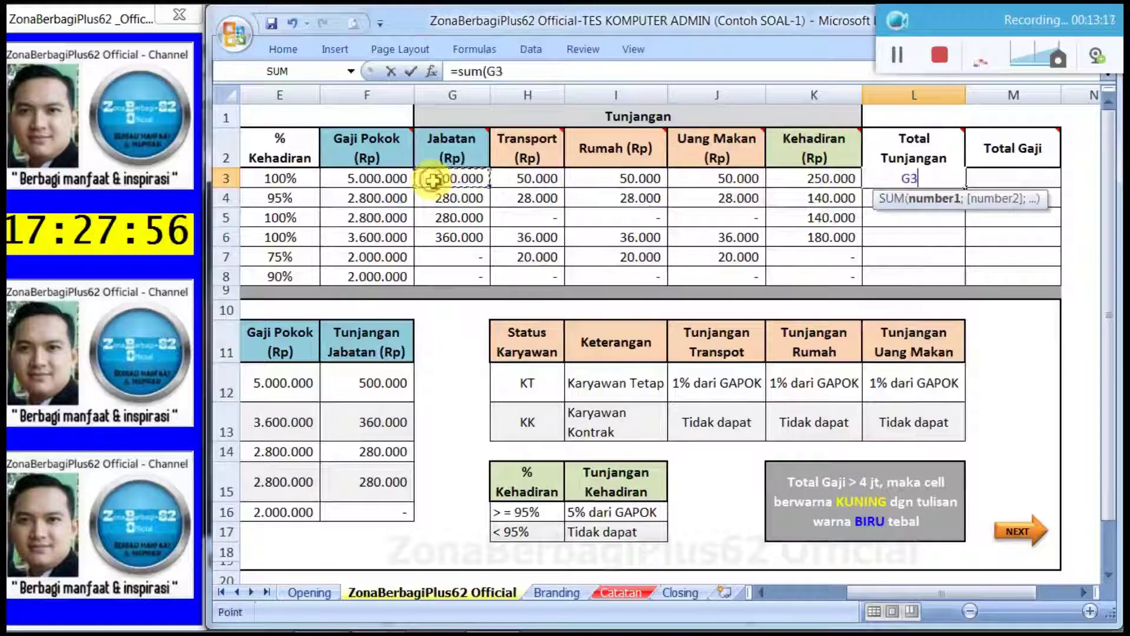
{"action": "left_click_drag", "start_coordinate": [489, 186], "coordinate": [795, 184]}
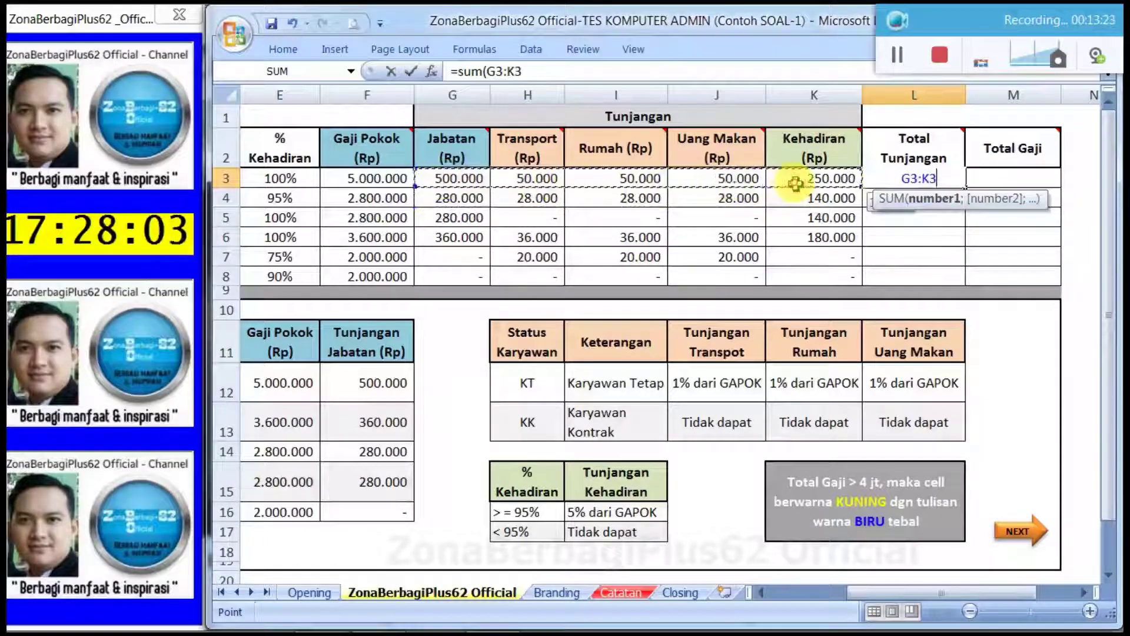
{"action": "type", "text": ")"}
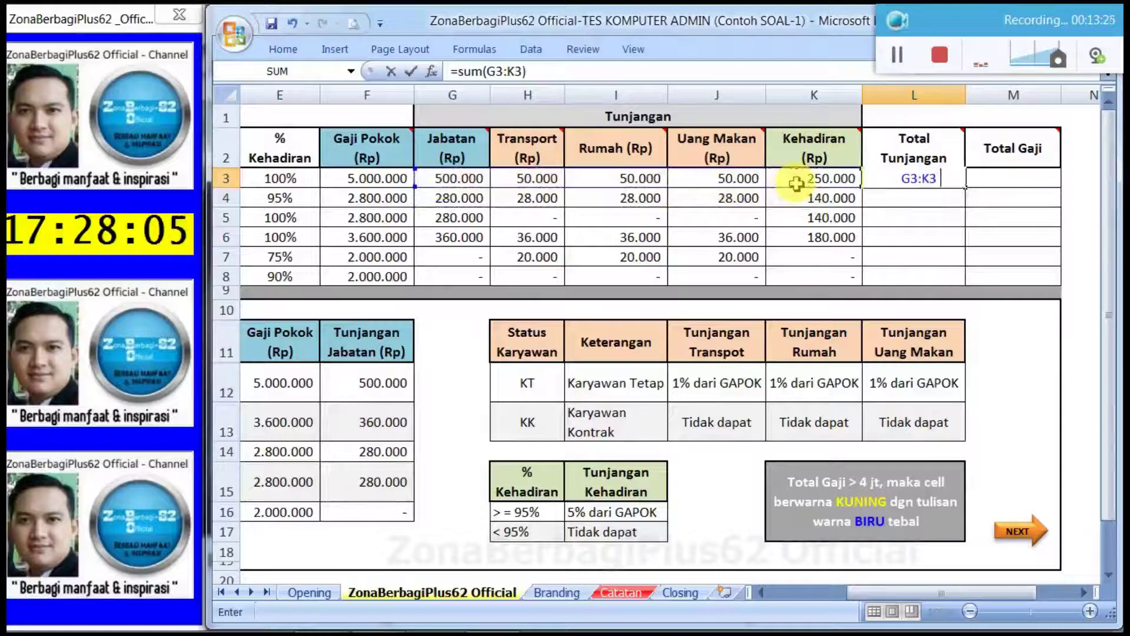
{"action": "key", "text": "Return"}
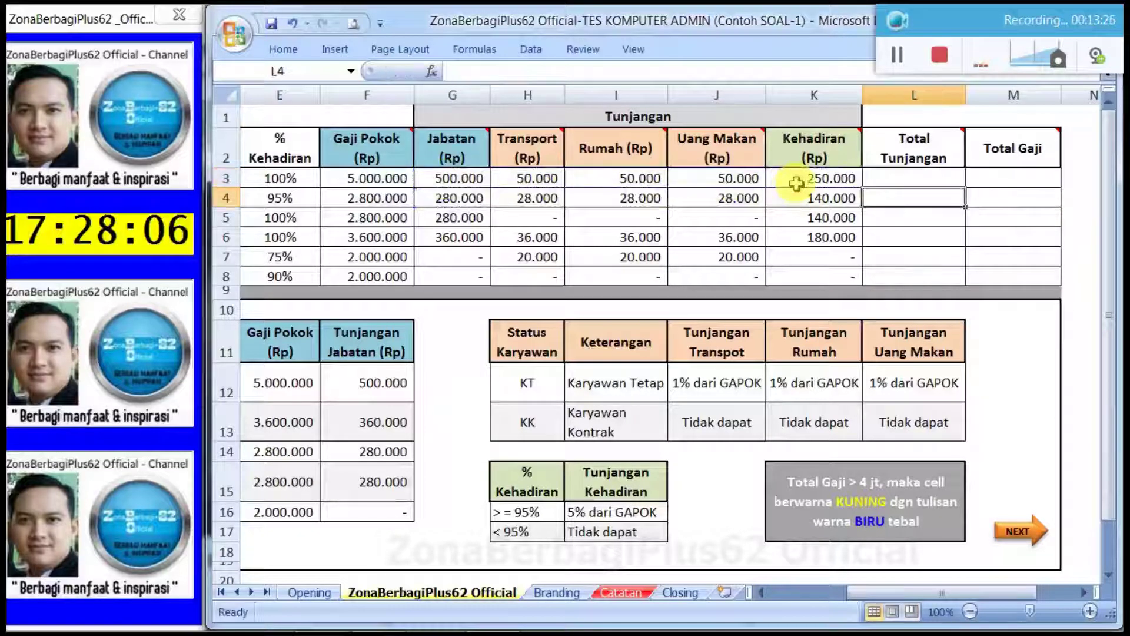
Step: Set the font colour of the Total Tunjangan cell L3 to black
{"action": "left_click", "coordinate": [874, 179]}
{"action": "right_click", "coordinate": [873, 178]}
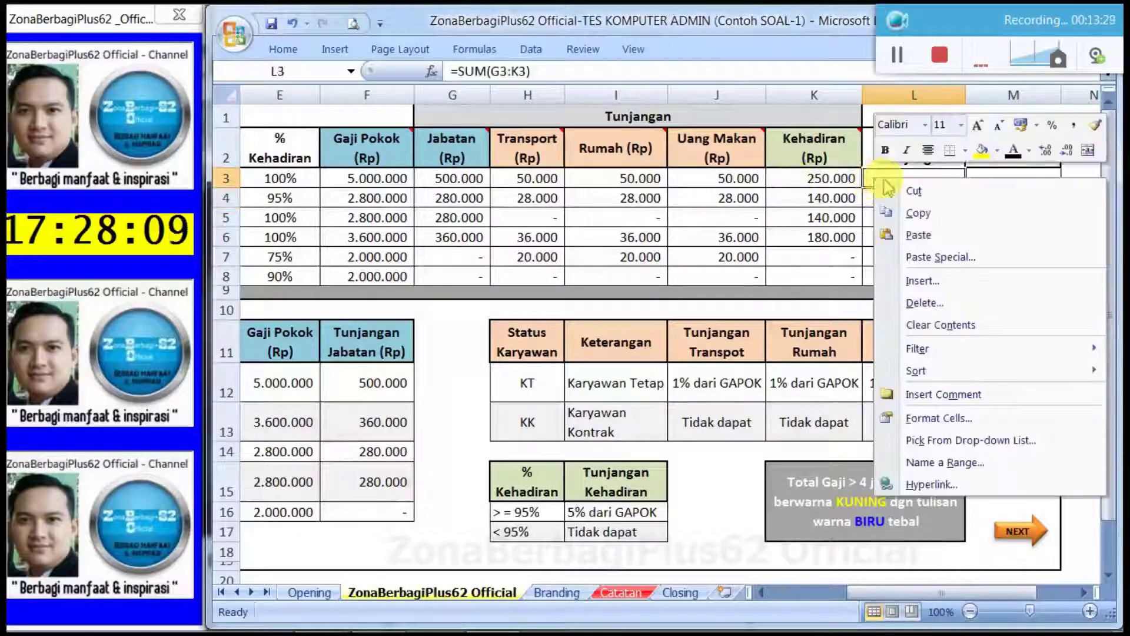
{"action": "left_click", "coordinate": [1018, 154]}
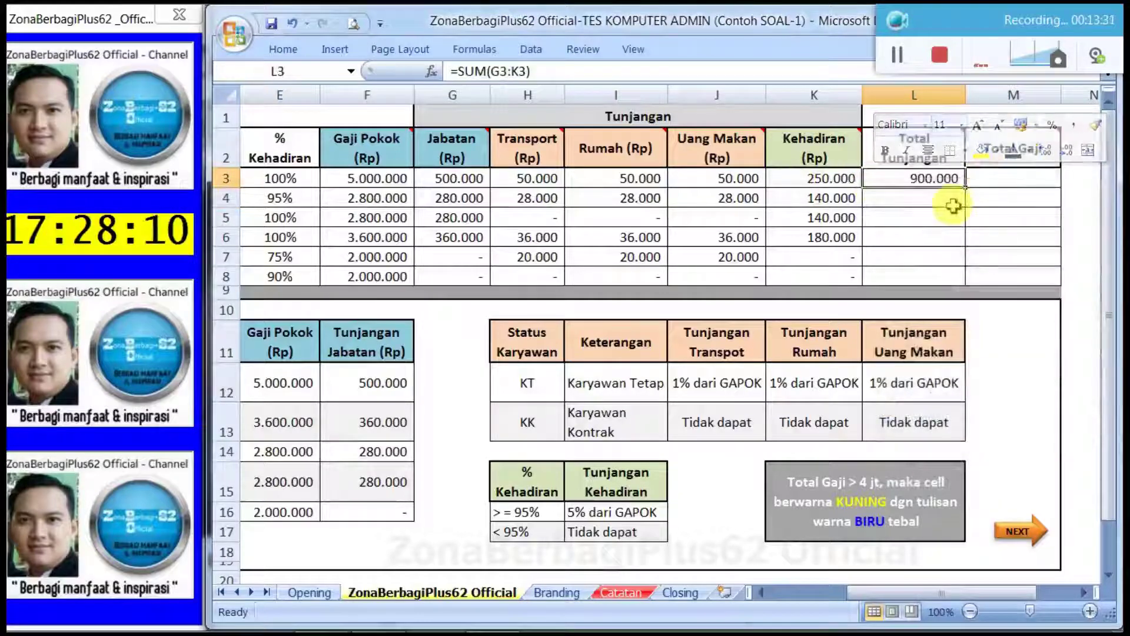
{"action": "left_click", "coordinate": [953, 200]}
{"action": "left_click", "coordinate": [948, 177]}
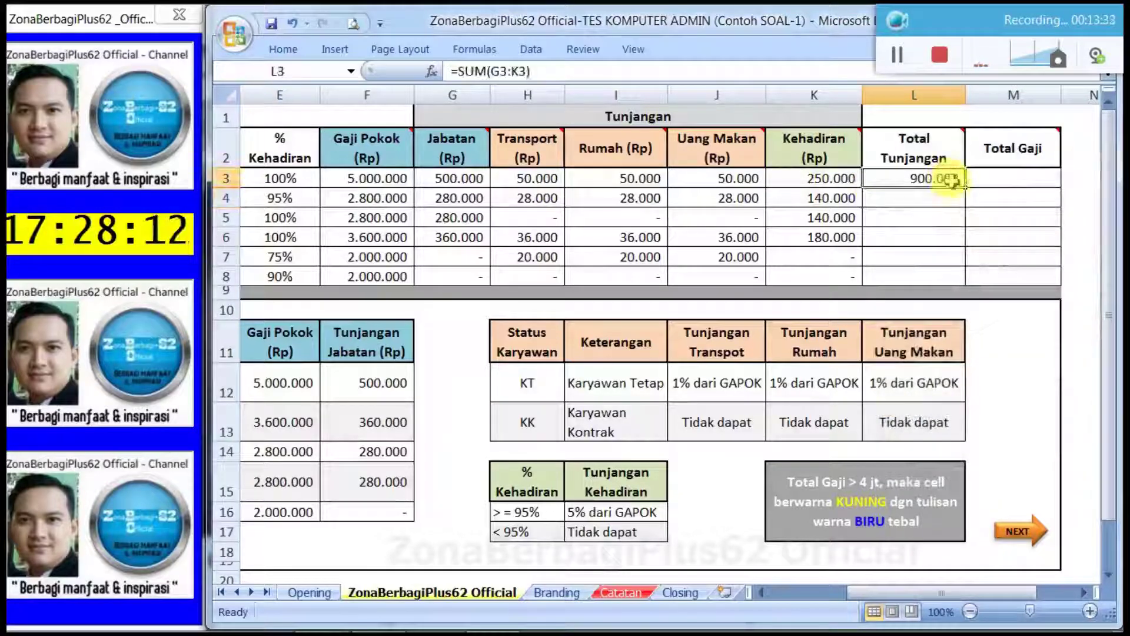
Step: Check the sum of the allowances in G3:K3 against Total Tunjangan, and copy the L3 formula down through L8
{"action": "left_click_drag", "start_coordinate": [435, 179], "coordinate": [785, 177]}
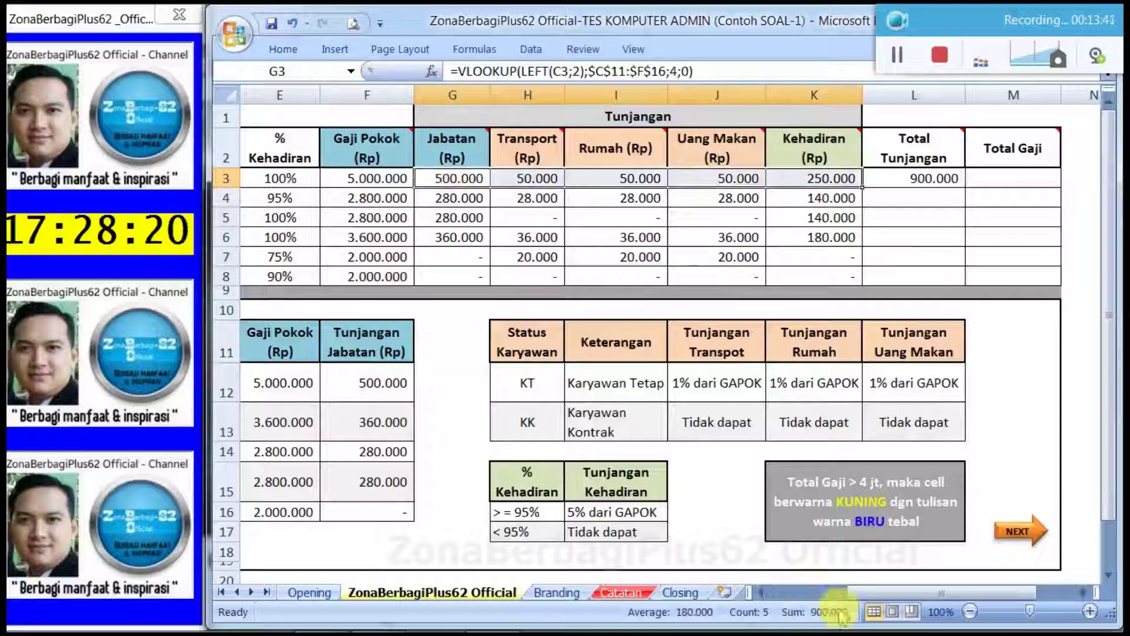
{"action": "left_click", "coordinate": [890, 178]}
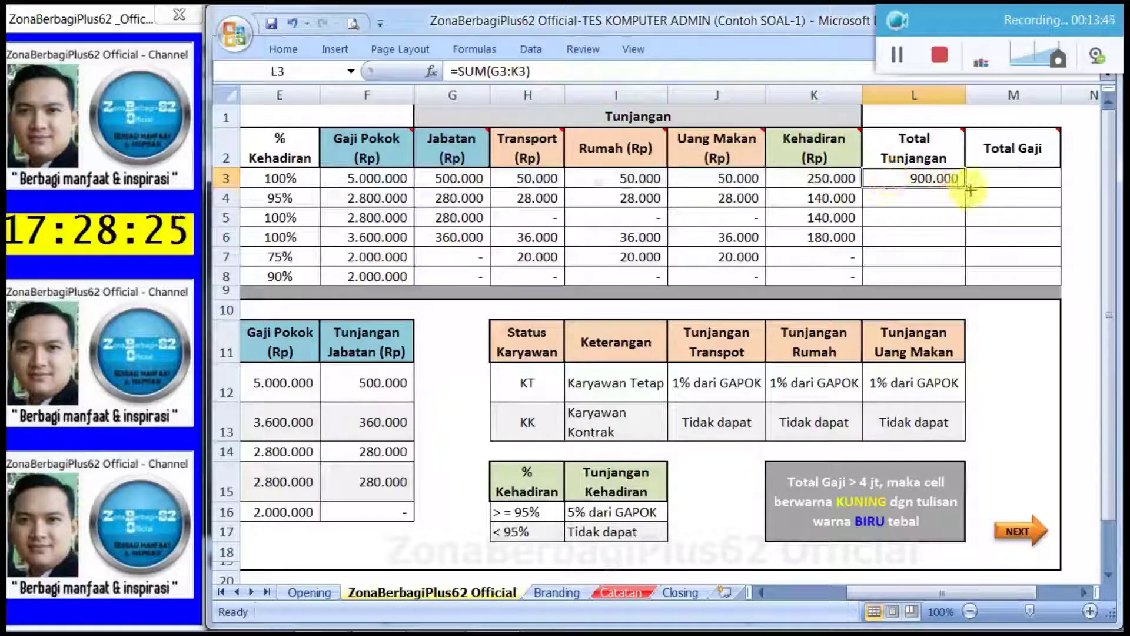
{"action": "left_click_drag", "start_coordinate": [966, 189], "coordinate": [961, 283]}
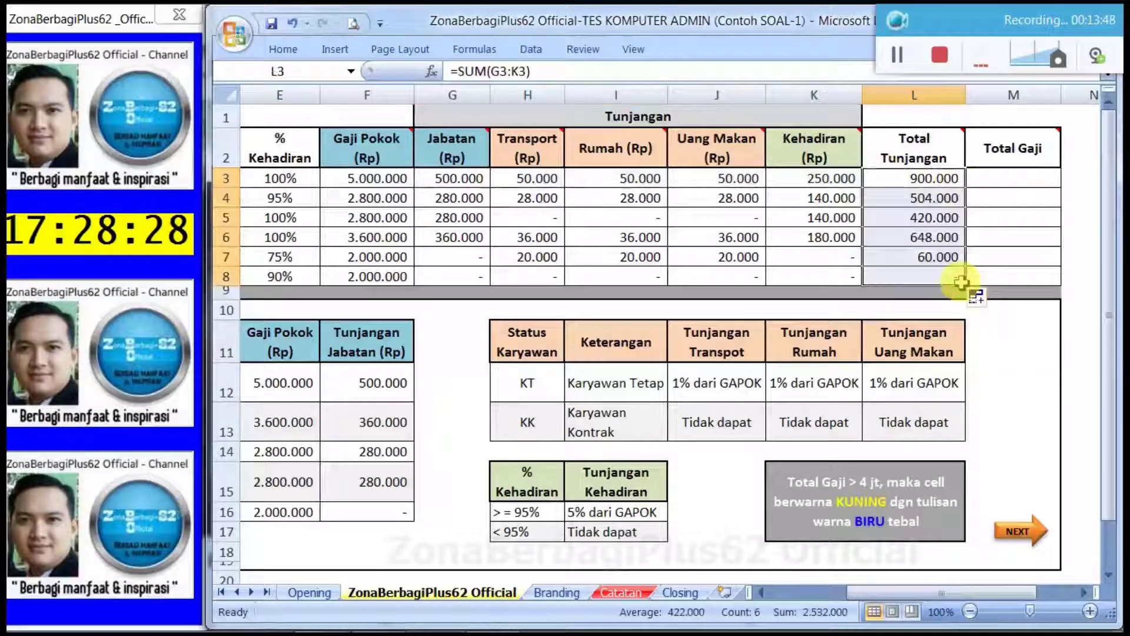
{"action": "left_click", "coordinate": [909, 254]}
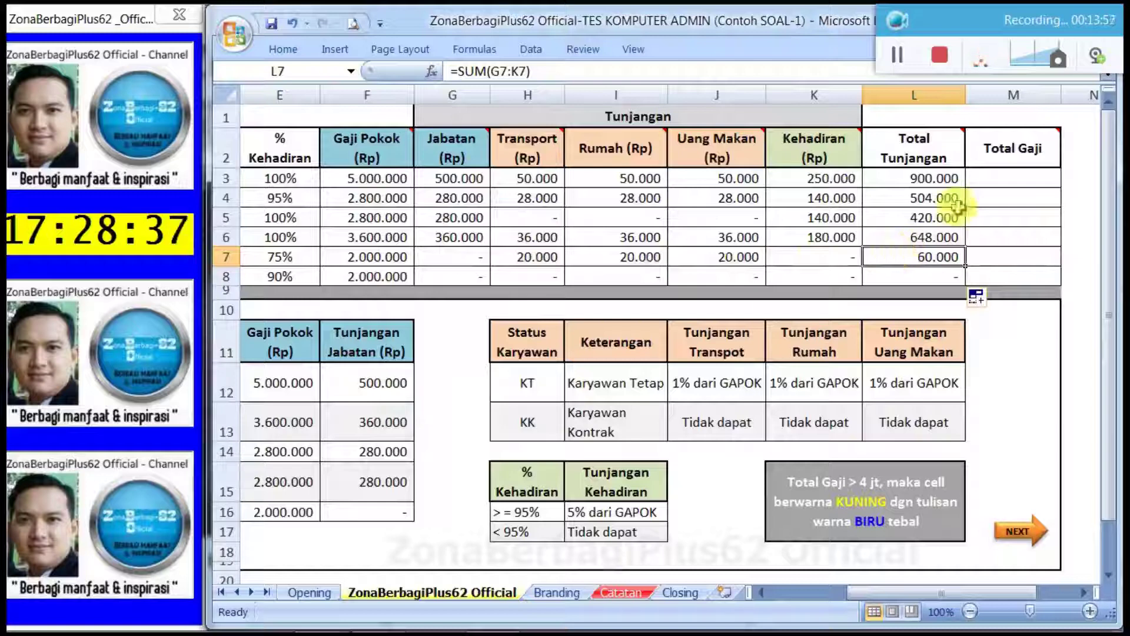
Step: Enter the Total Gaji formula =F3+L3 in M3, adding Gaji Pokok and Total Tunjangan
{"action": "left_click", "coordinate": [991, 175]}
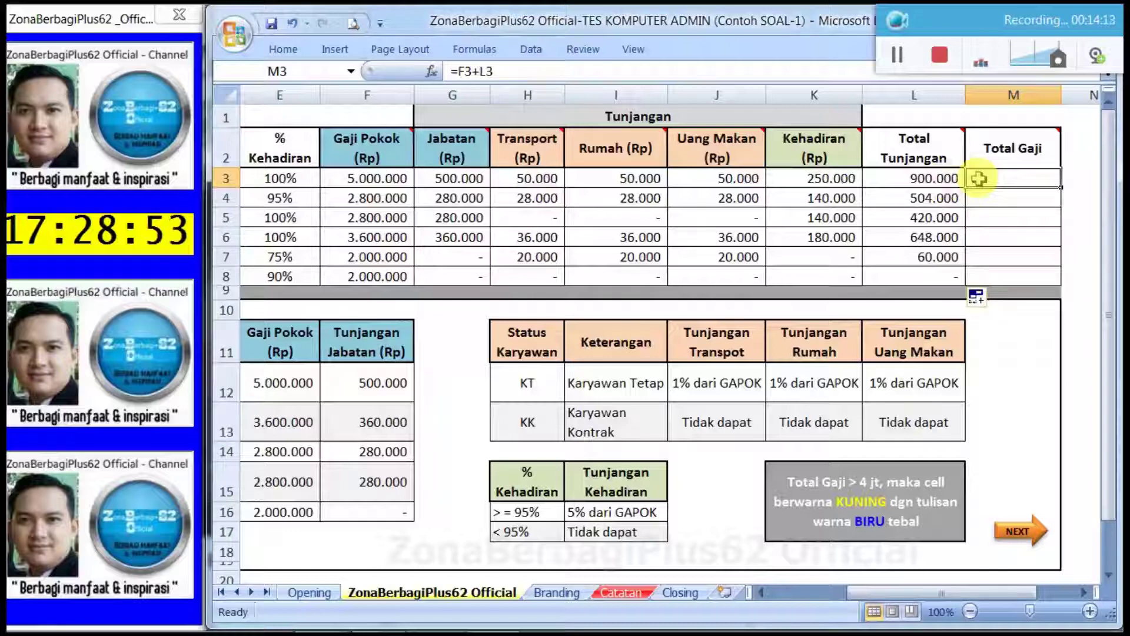
{"action": "type", "text": "="}
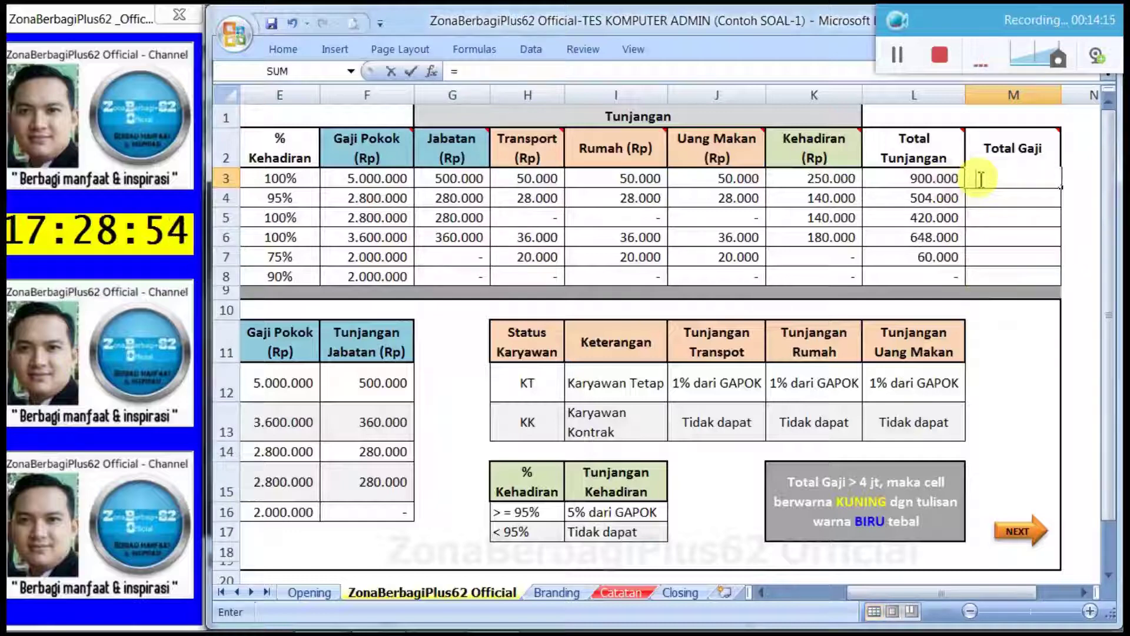
{"action": "left_click", "coordinate": [357, 179]}
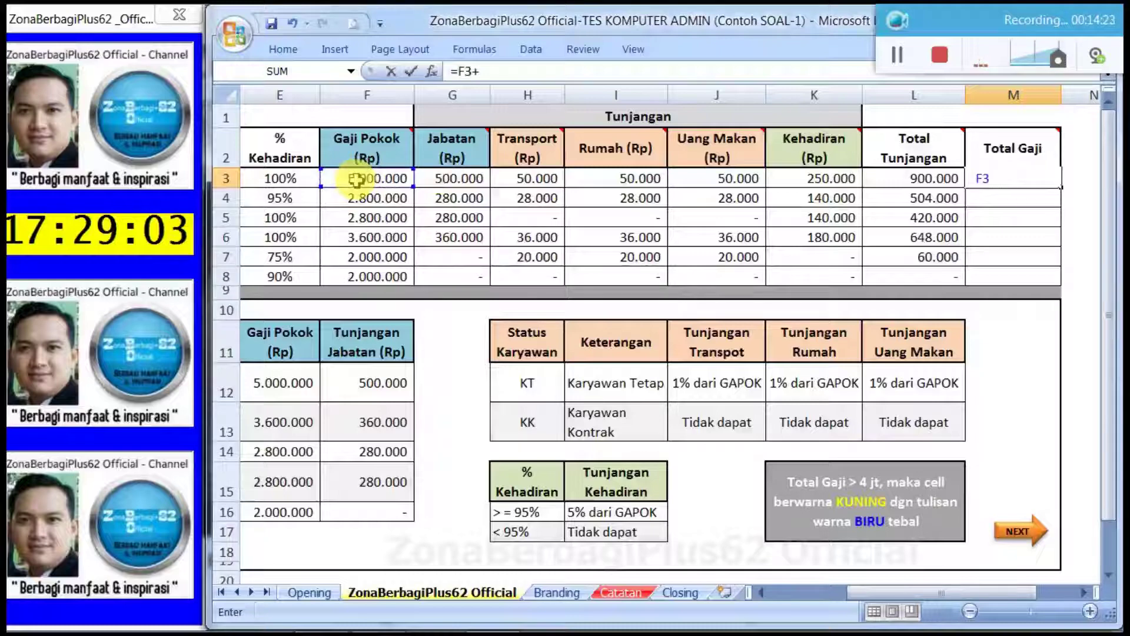
{"action": "type", "text": "+"}
{"action": "left_click", "coordinate": [884, 180]}
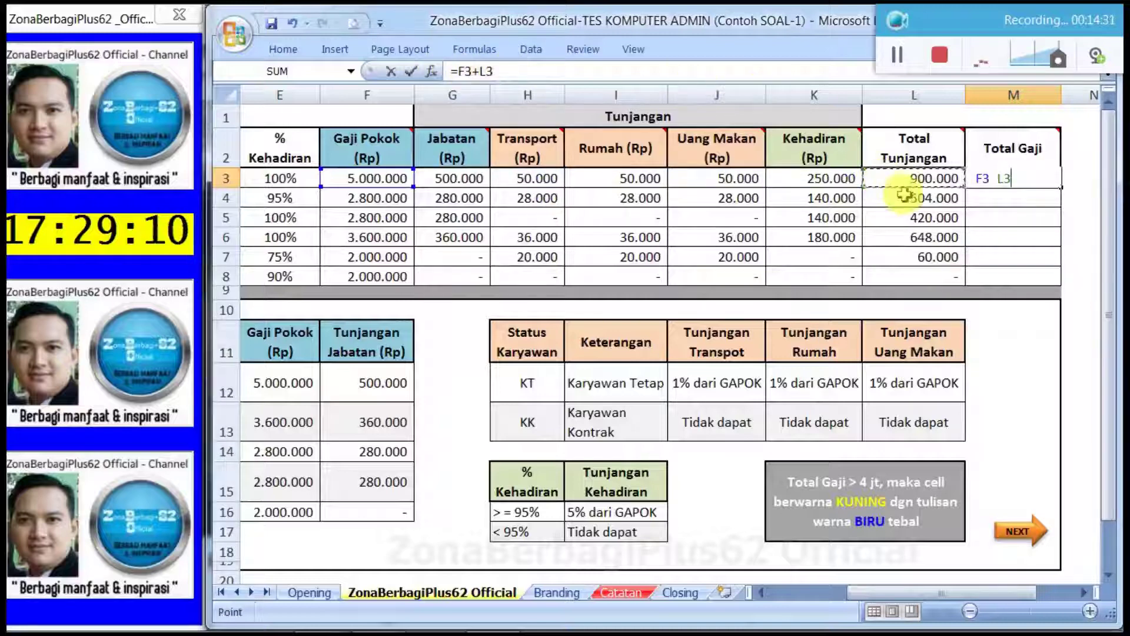
{"action": "key", "text": "Return"}
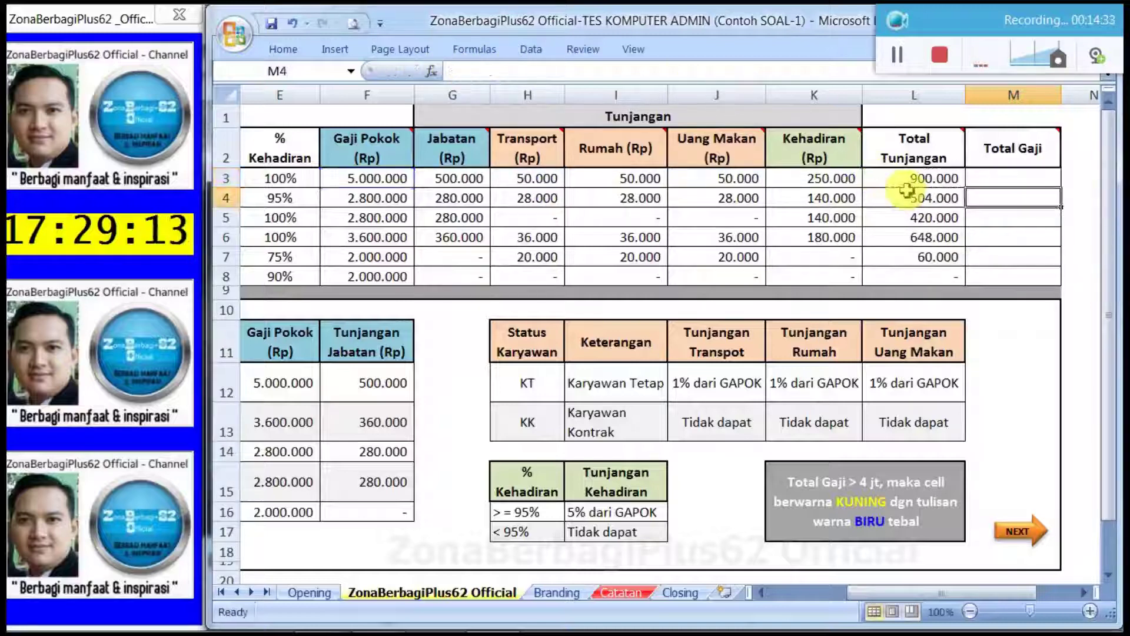
Step: Set the font colour of the Total Gaji cell M3 to black
{"action": "left_click", "coordinate": [993, 182]}
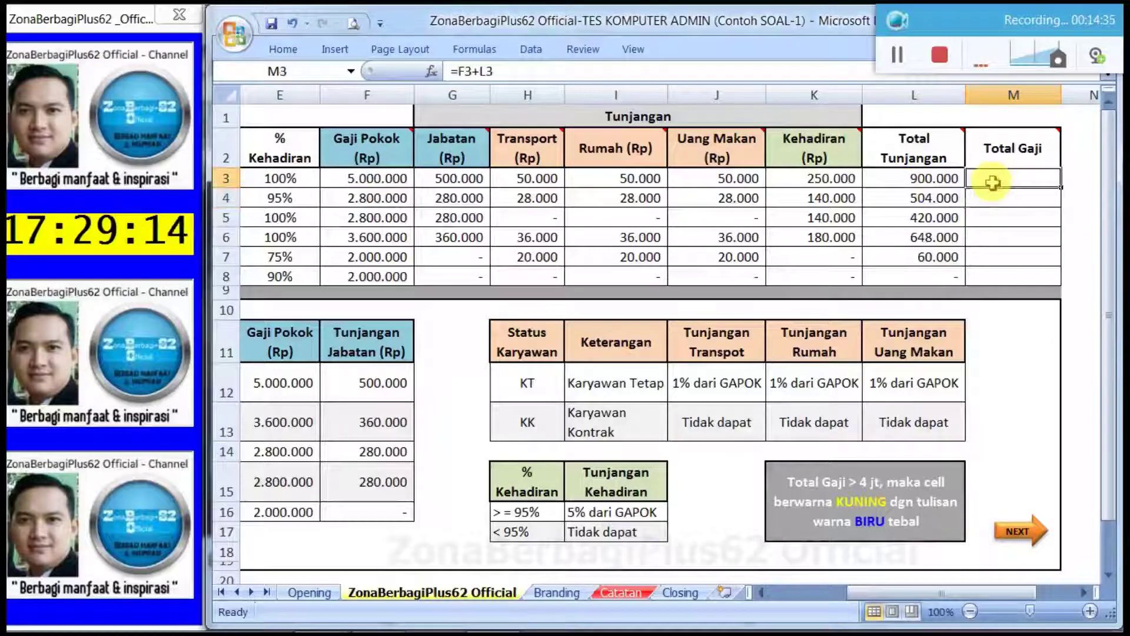
{"action": "right_click", "coordinate": [994, 188]}
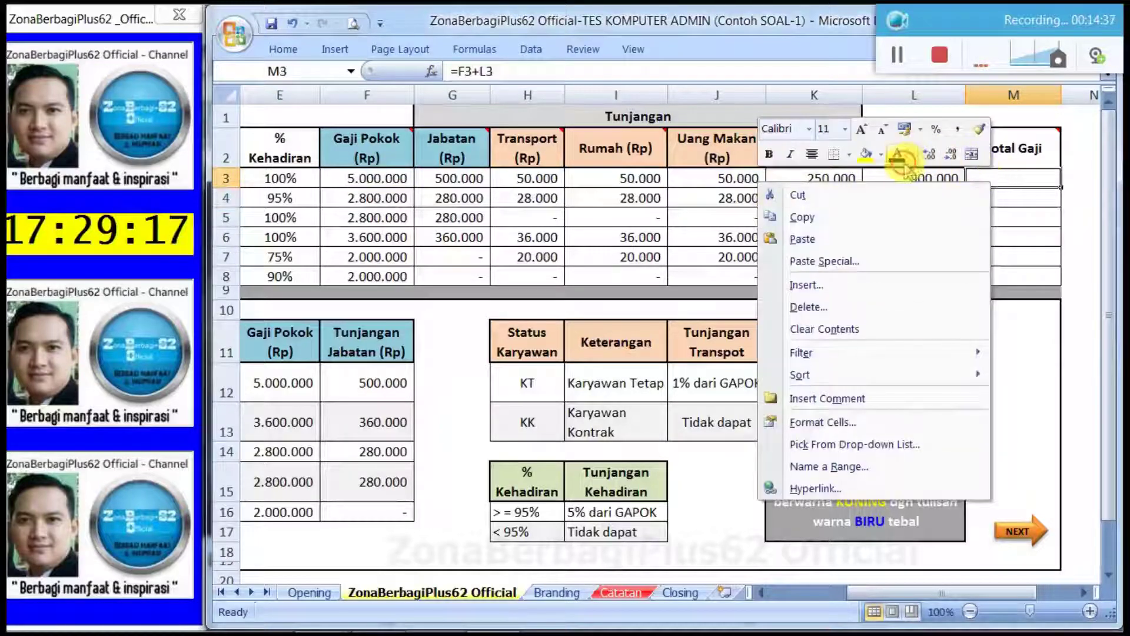
{"action": "key", "text": "Escape"}
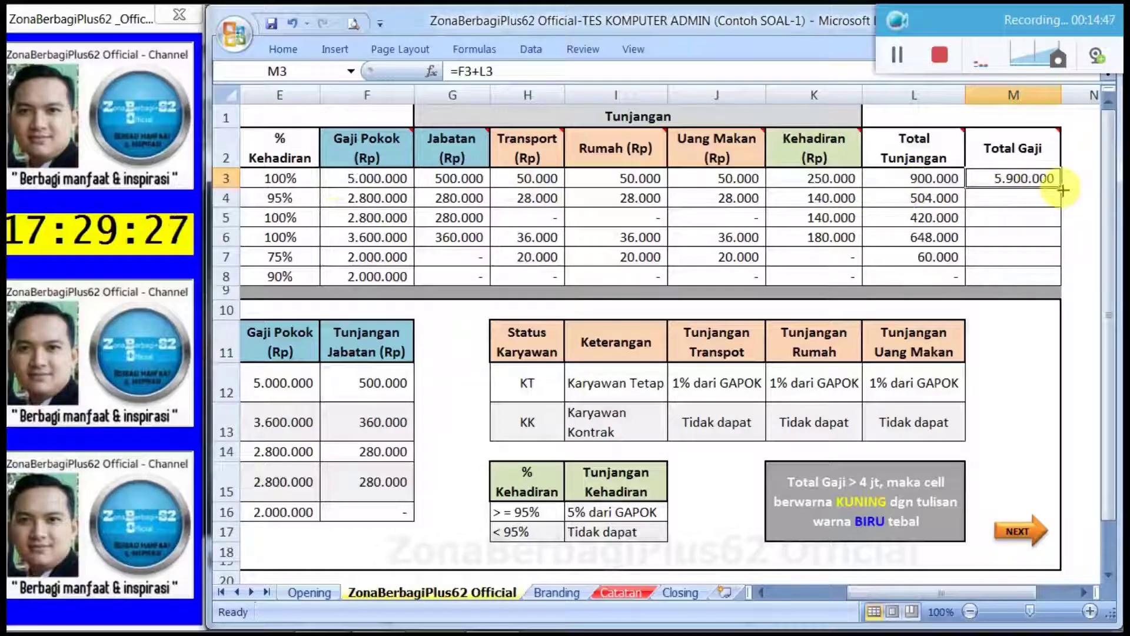
Step: Copy the Total Gaji formula from M3 down through M8
{"action": "left_click_drag", "start_coordinate": [1063, 190], "coordinate": [1047, 283]}
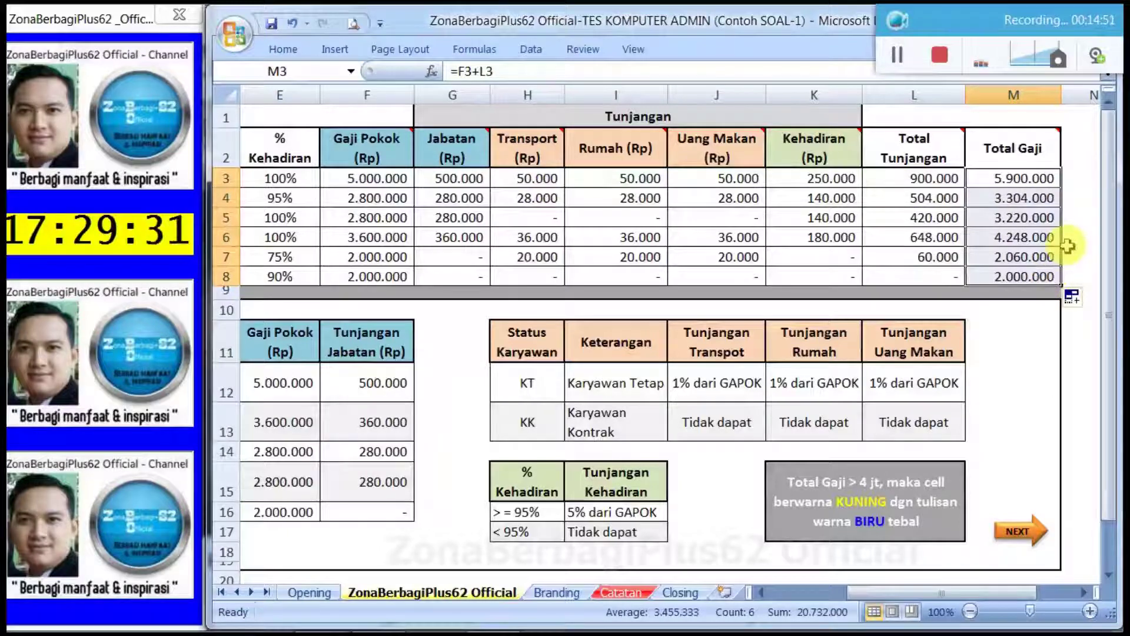
{"action": "left_click", "coordinate": [1001, 315]}
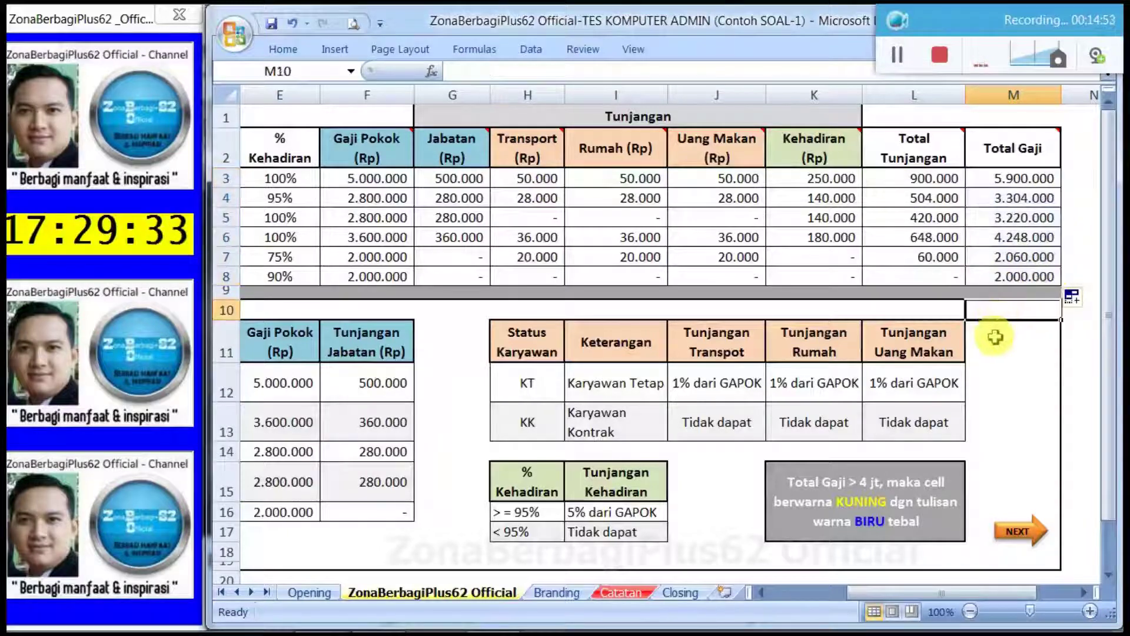
{"action": "left_click", "coordinate": [995, 338]}
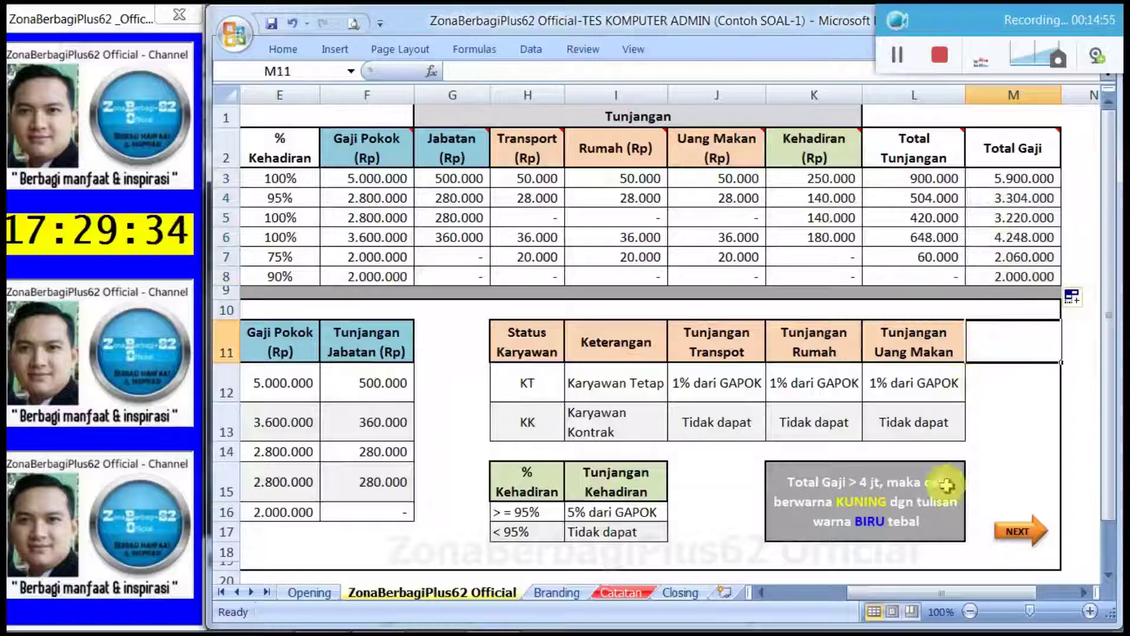
Step: Select the Total Gaji values M3:M8 and turn off the minimized ribbon display
{"action": "left_click_drag", "start_coordinate": [936, 593], "coordinate": [877, 598]}
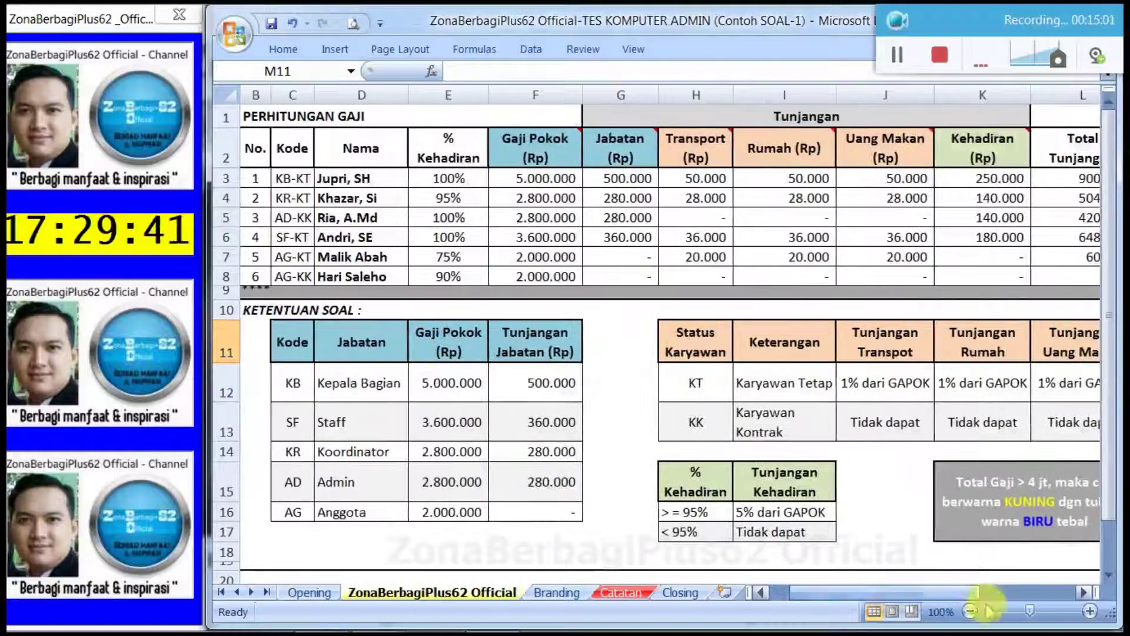
{"action": "left_click", "coordinate": [967, 612]}
{"action": "left_click_drag", "start_coordinate": [951, 592], "coordinate": [1007, 592]}
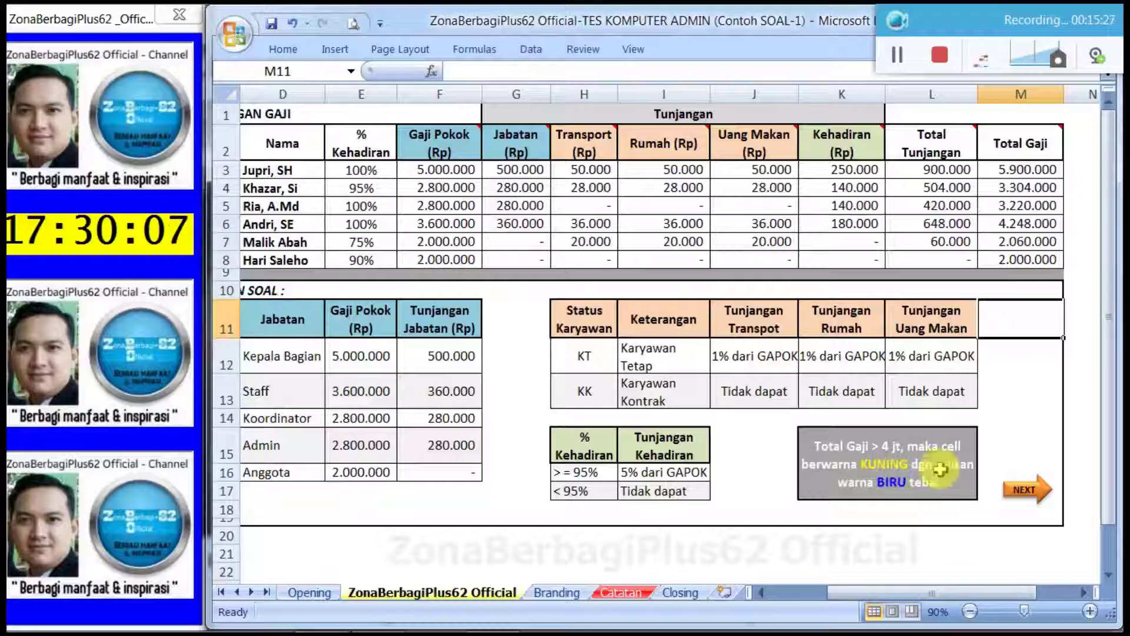
{"action": "left_click", "coordinate": [1025, 169]}
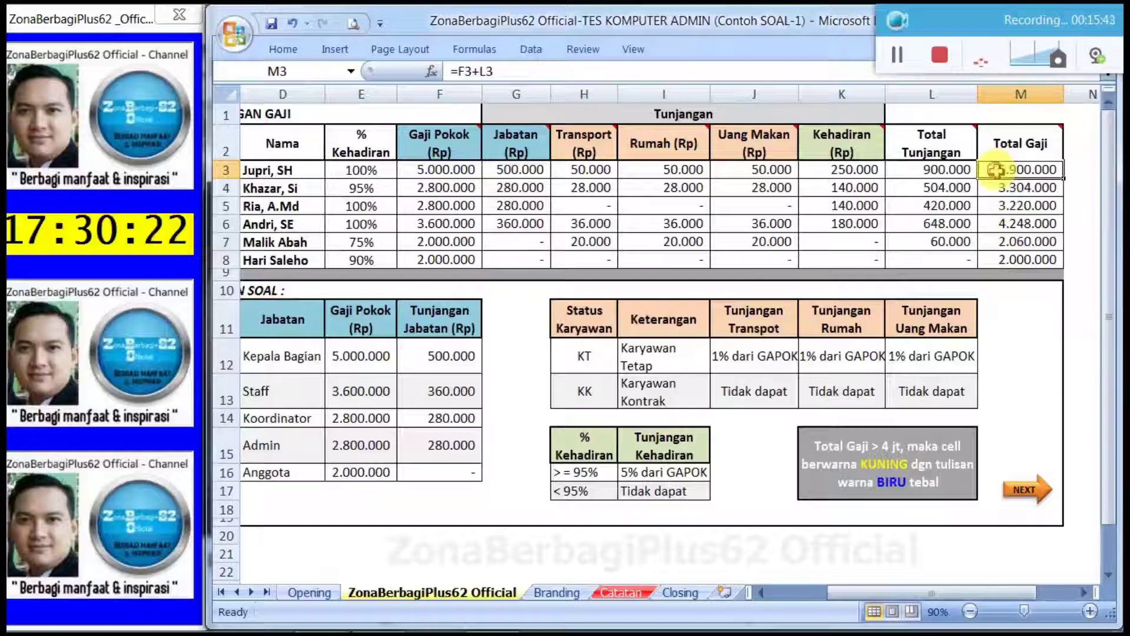
{"action": "left_click_drag", "start_coordinate": [995, 170], "coordinate": [992, 260]}
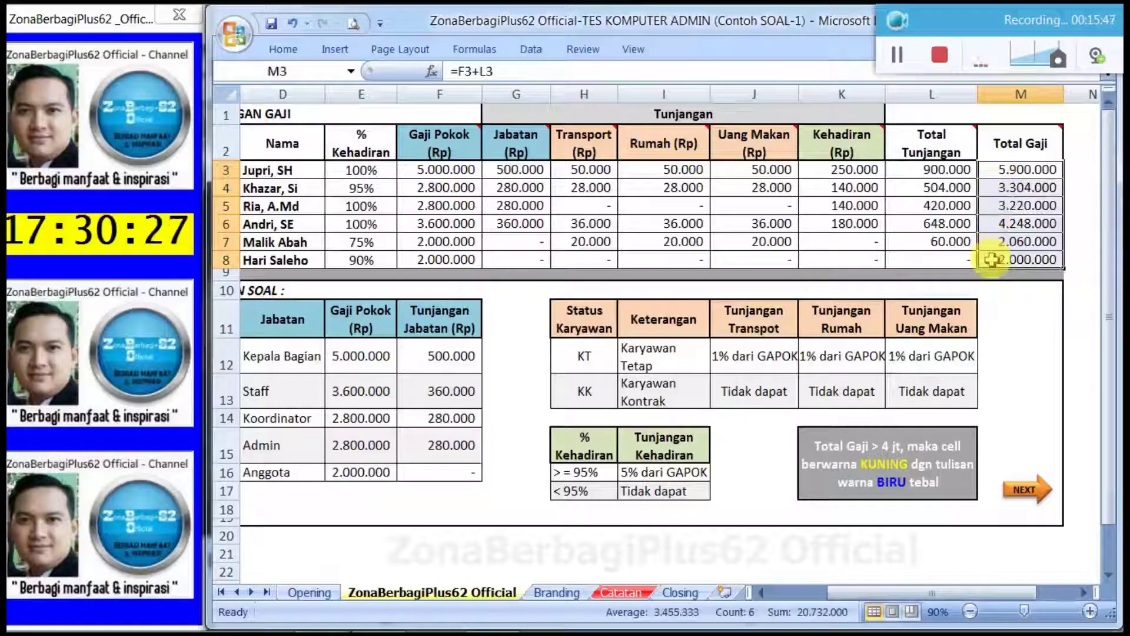
{"action": "left_click", "coordinate": [380, 24]}
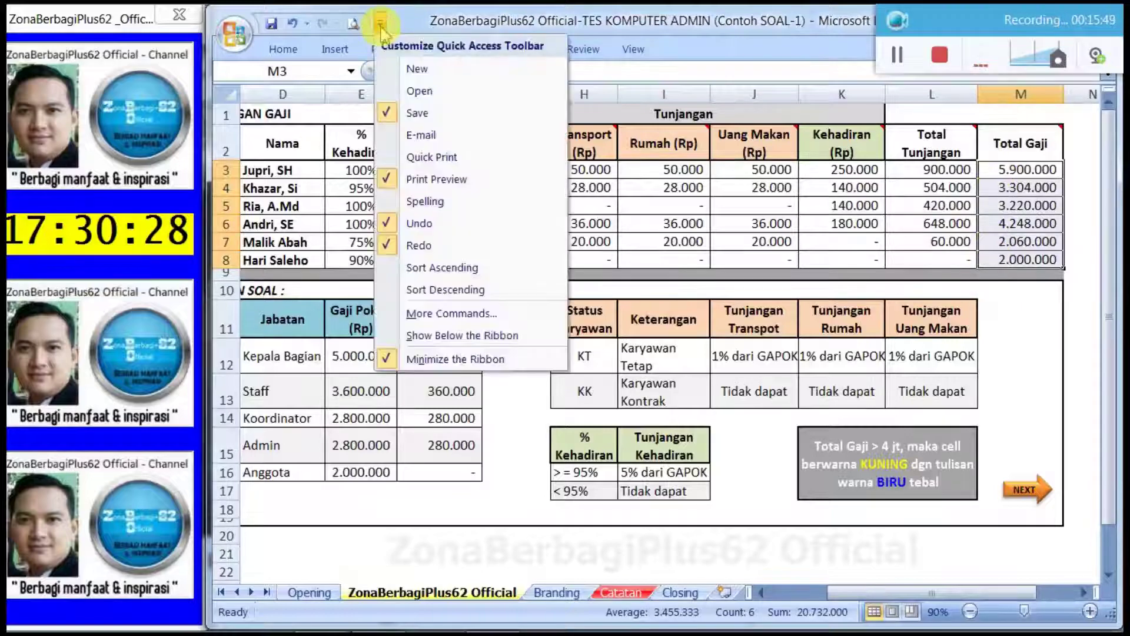
{"action": "left_click", "coordinate": [387, 359]}
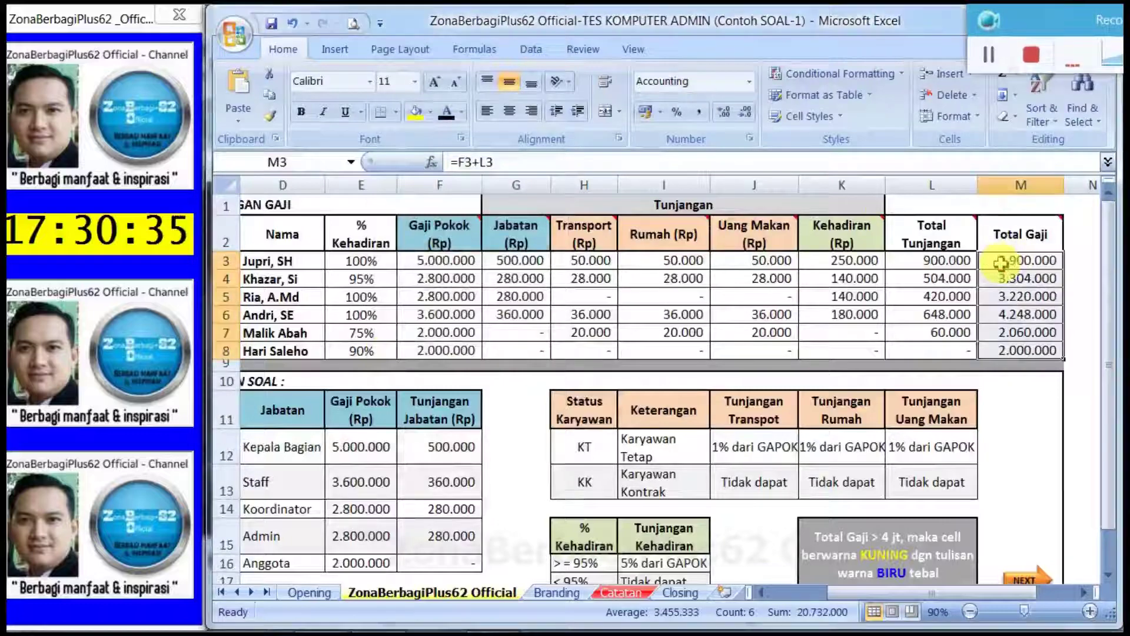
Step: Create a Greater Than highlight rule for the selected Total Gaji cells with 4000000 as the threshold
{"action": "left_click", "coordinate": [903, 75]}
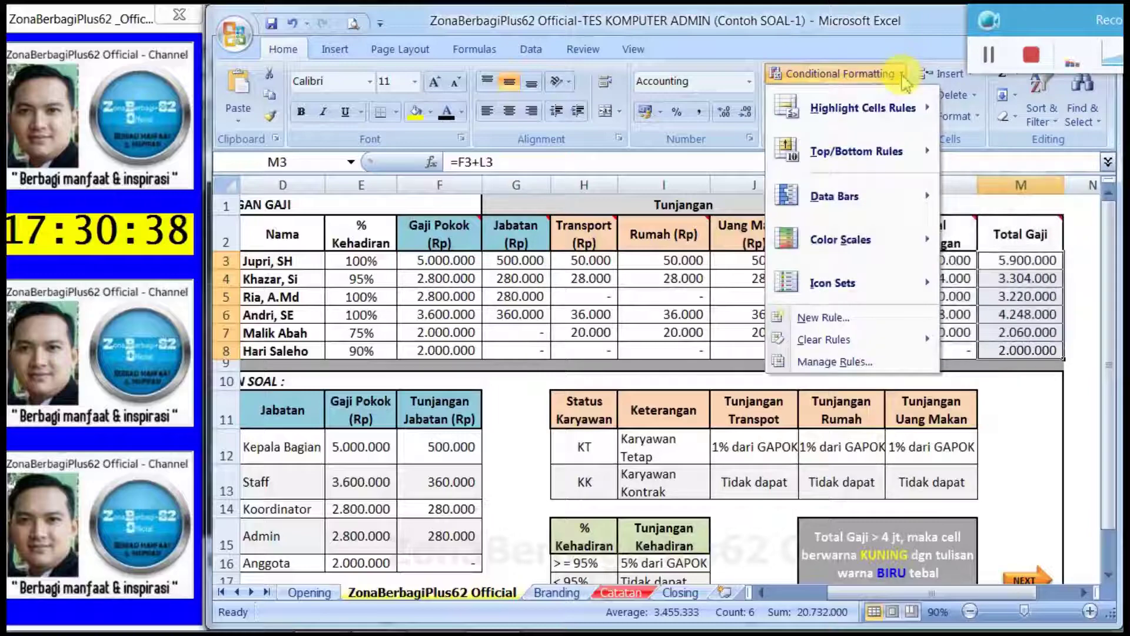
{"action": "mouse_move", "coordinate": [895, 120]}
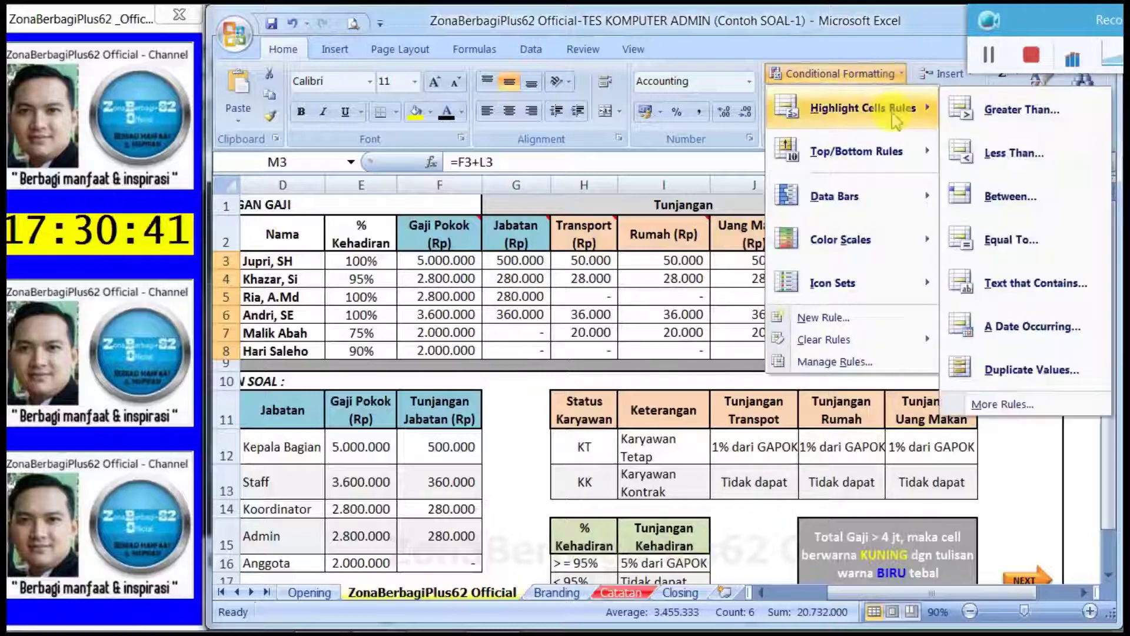
{"action": "left_click", "coordinate": [989, 118]}
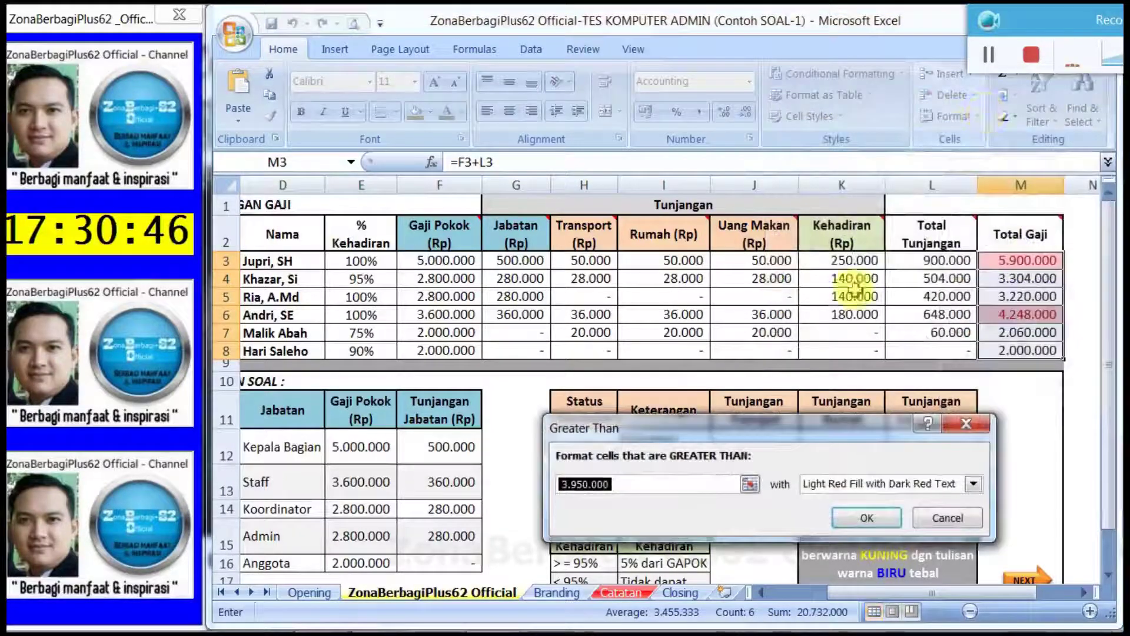
{"action": "left_click_drag", "start_coordinate": [779, 433], "coordinate": [588, 224]}
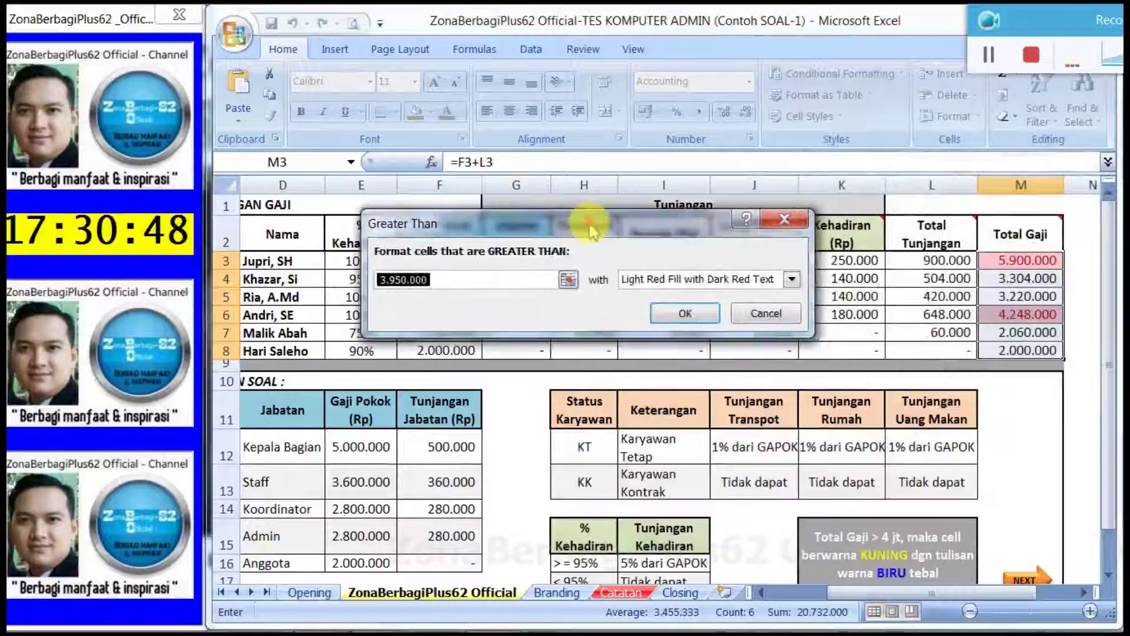
{"action": "left_click", "coordinate": [457, 276]}
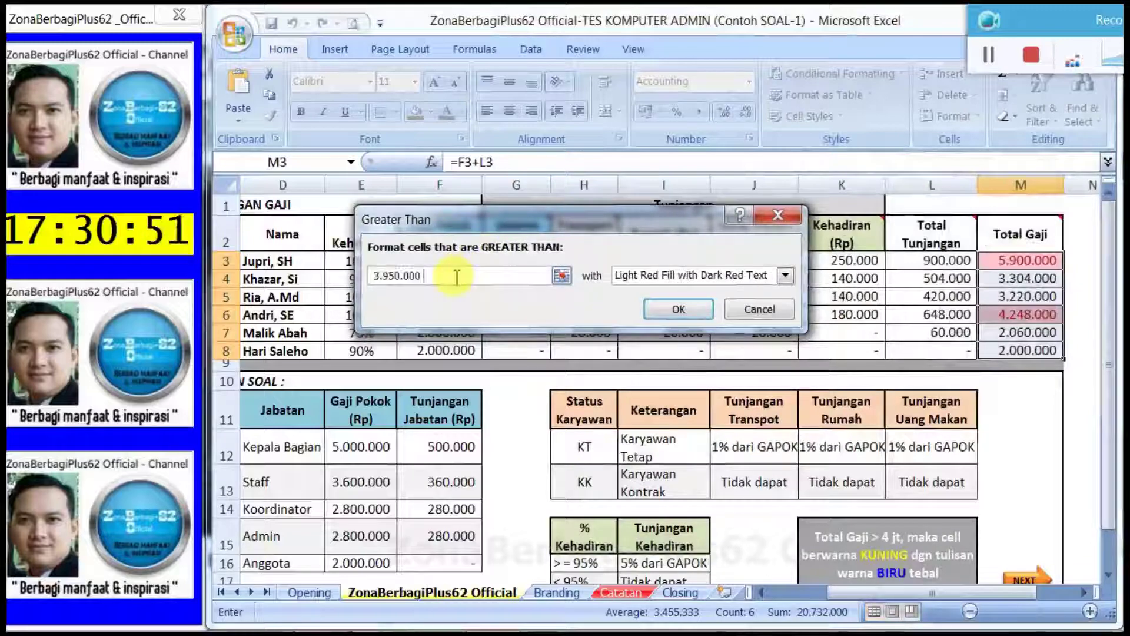
{"action": "left_click_drag", "start_coordinate": [452, 275], "coordinate": [336, 285]}
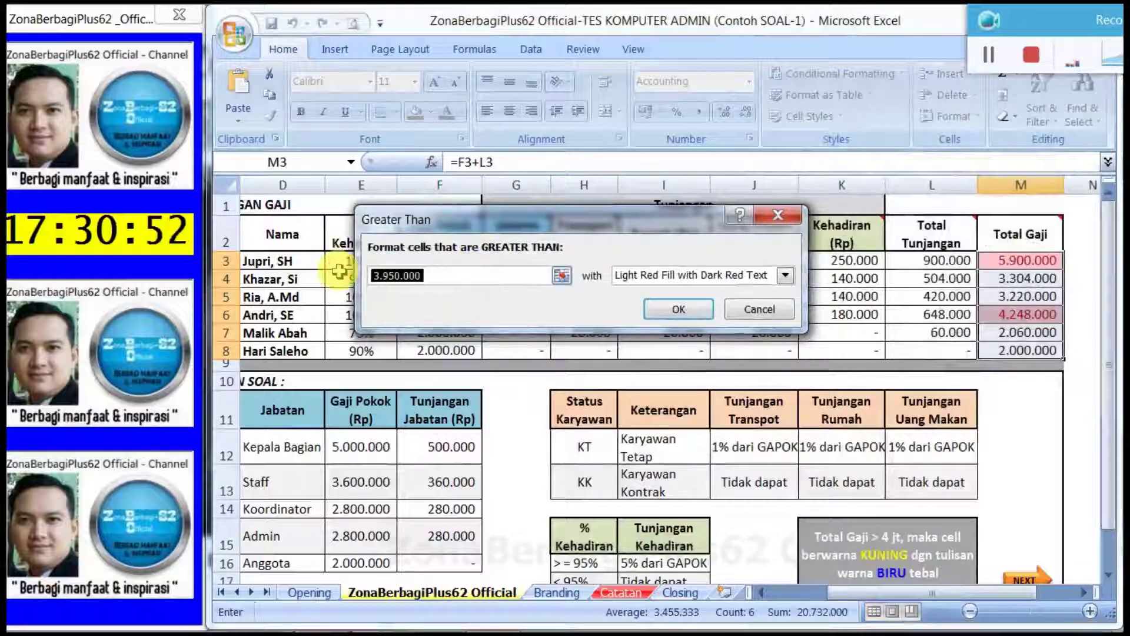
{"action": "type", "text": "40"}
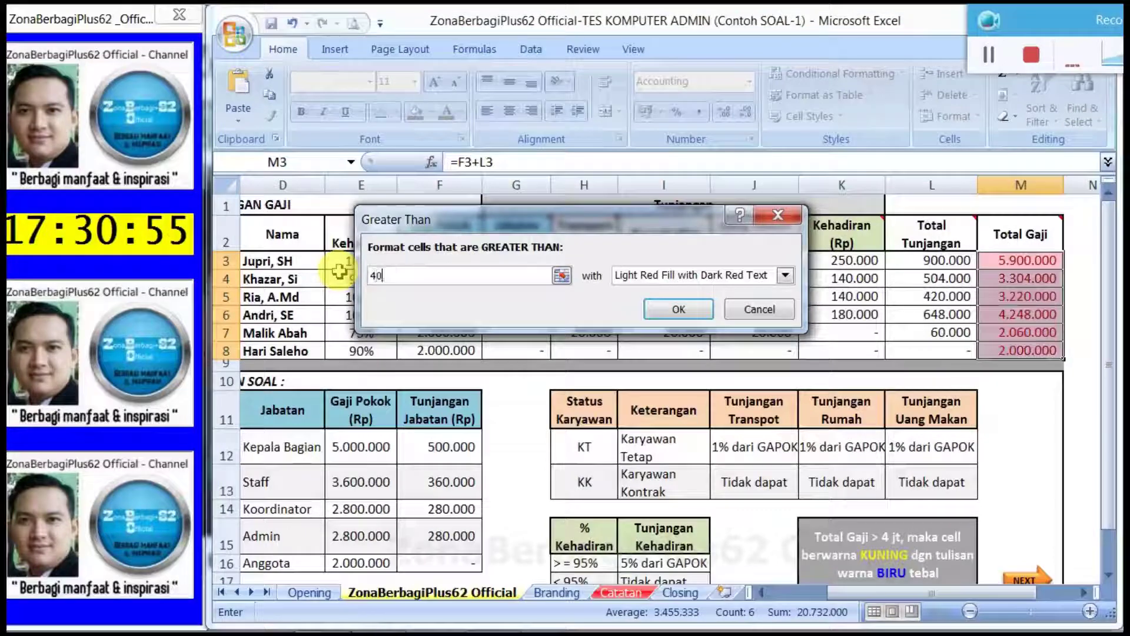
{"action": "type", "text": "00000"}
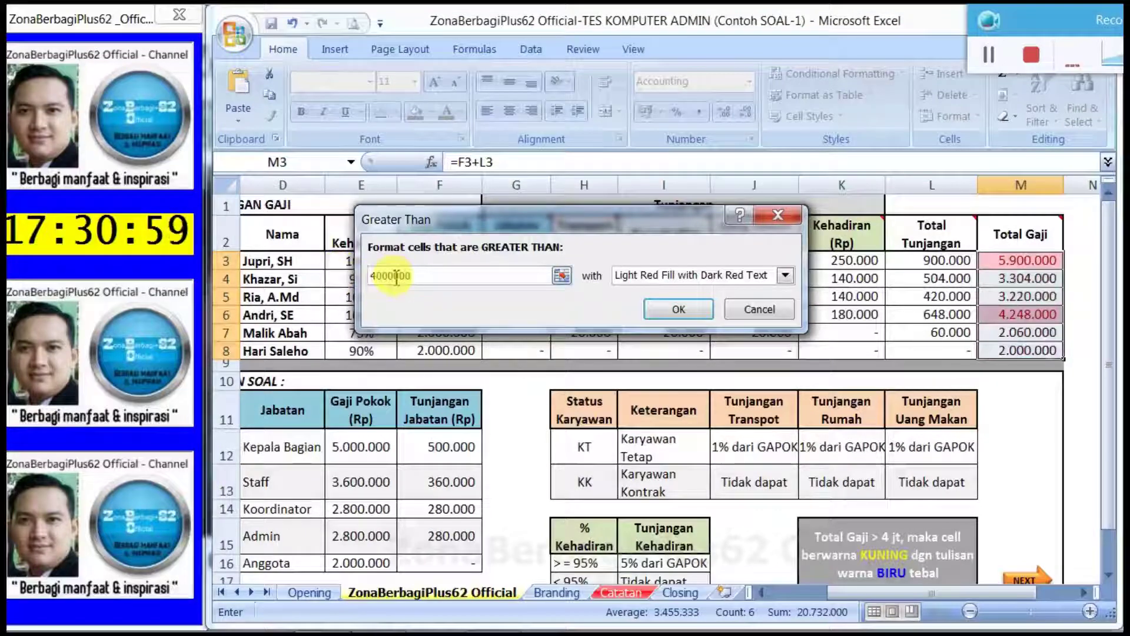
{"action": "left_click_drag", "start_coordinate": [393, 275], "coordinate": [411, 277]}
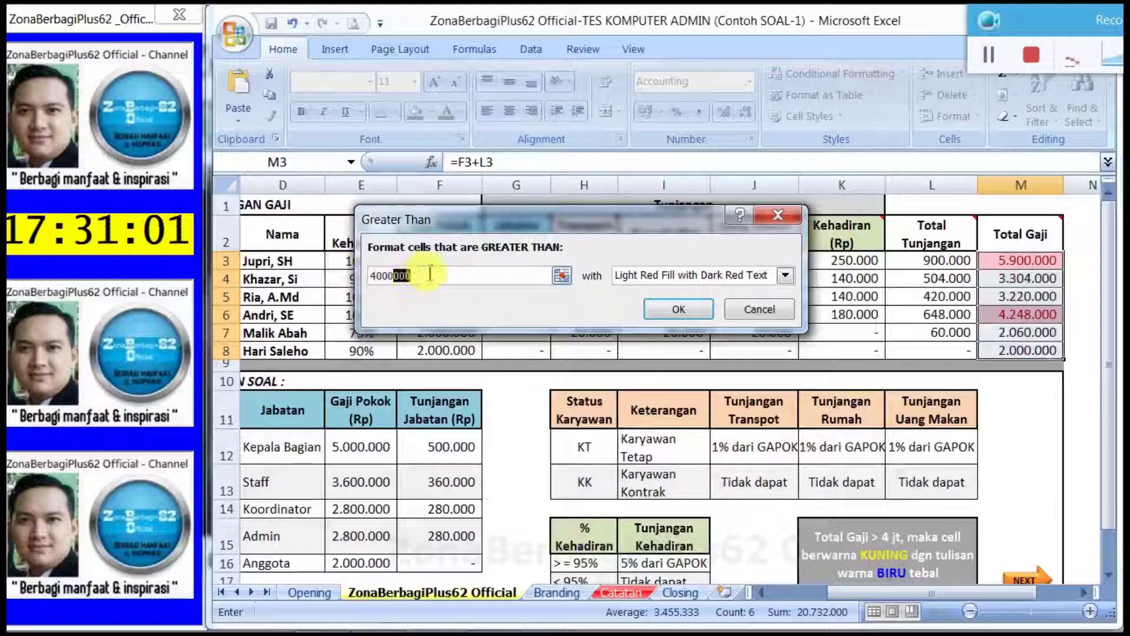
Step: Choose a custom format for the rule and set its background fill to yellow
{"action": "left_click", "coordinate": [786, 276]}
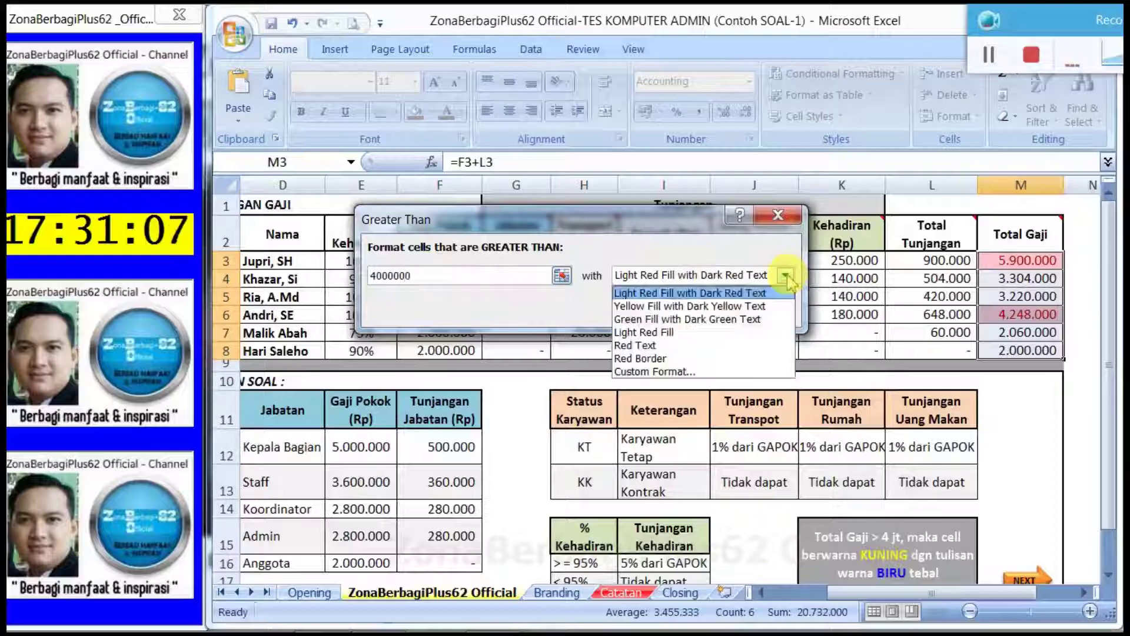
{"action": "left_click", "coordinate": [664, 372]}
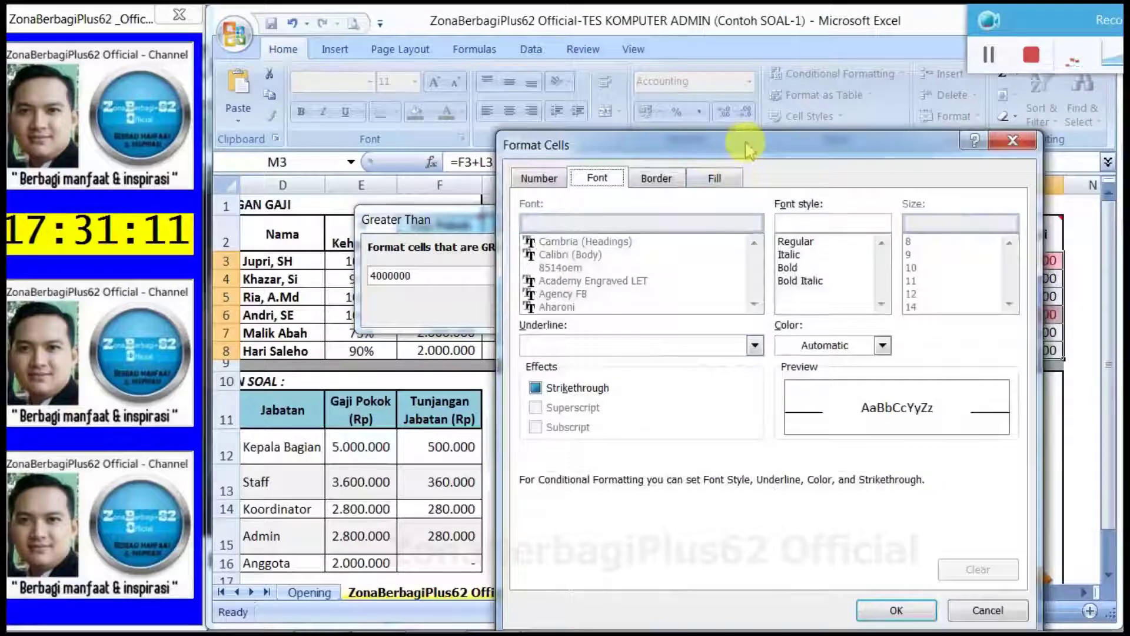
{"action": "left_click_drag", "start_coordinate": [743, 150], "coordinate": [509, 105]}
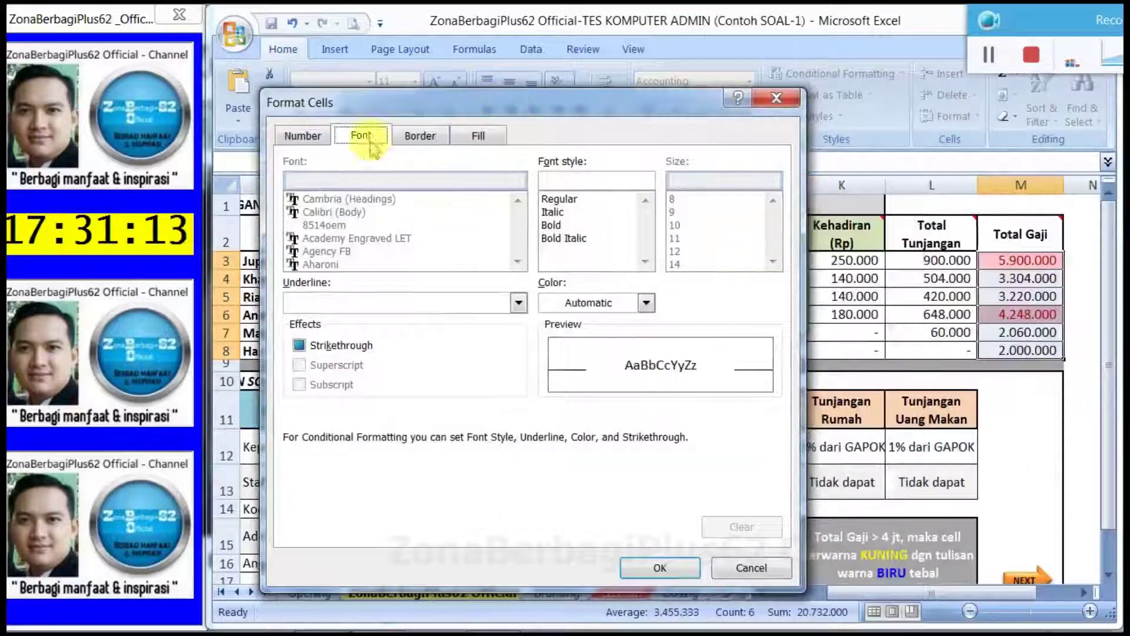
{"action": "left_click", "coordinate": [474, 140]}
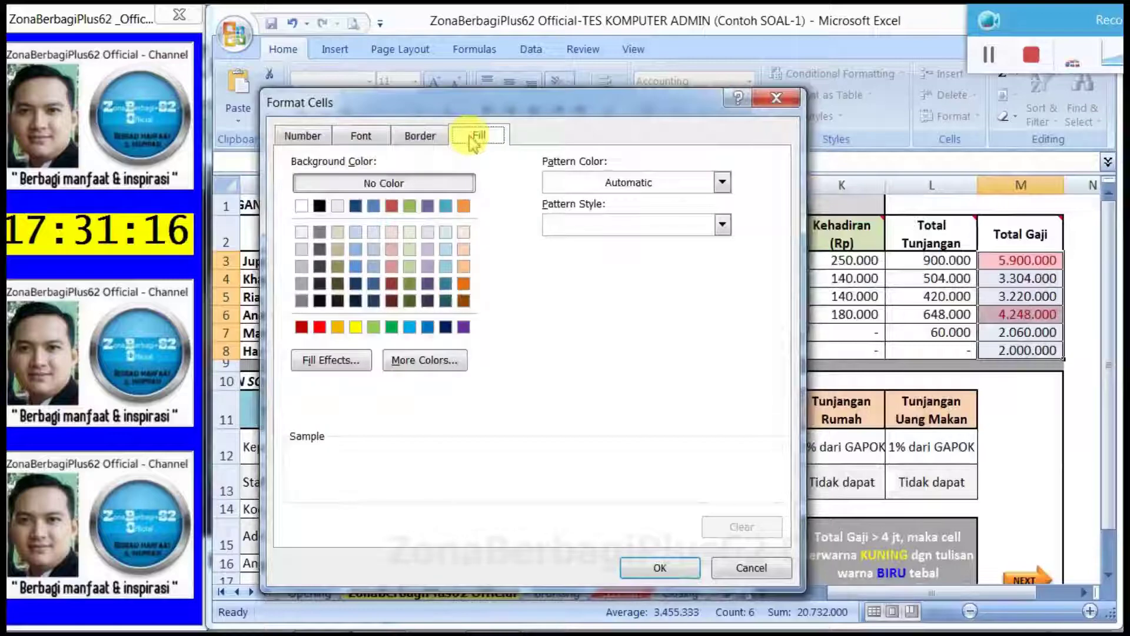
{"action": "left_click", "coordinate": [356, 327]}
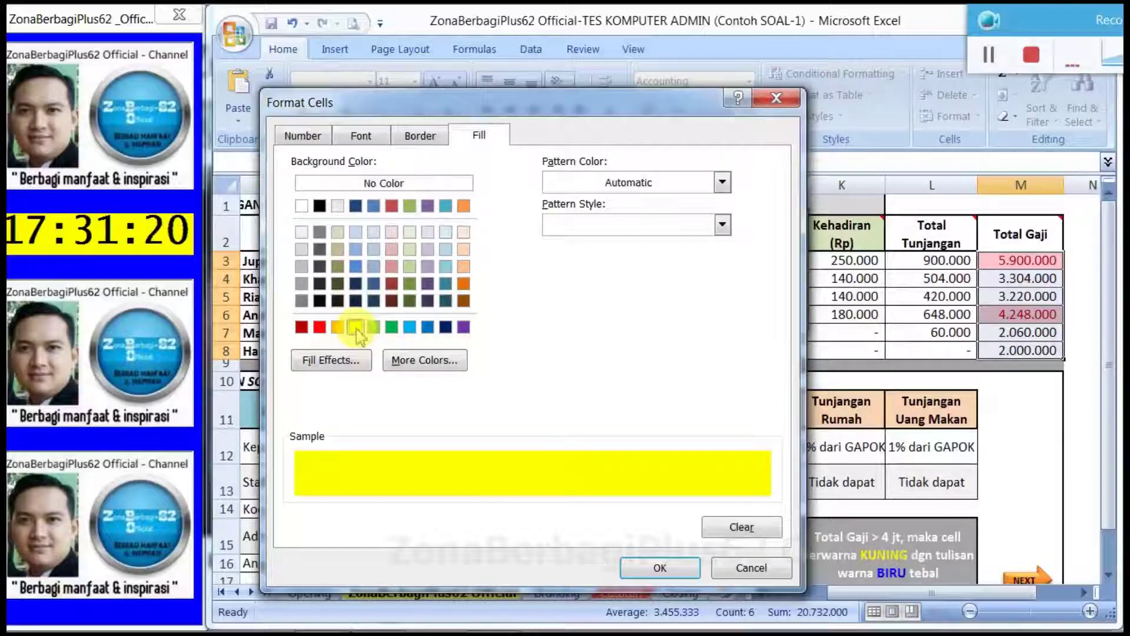
Step: Set the rule's font to bold blue and apply the conditional format to M3:M8
{"action": "left_click", "coordinate": [362, 136]}
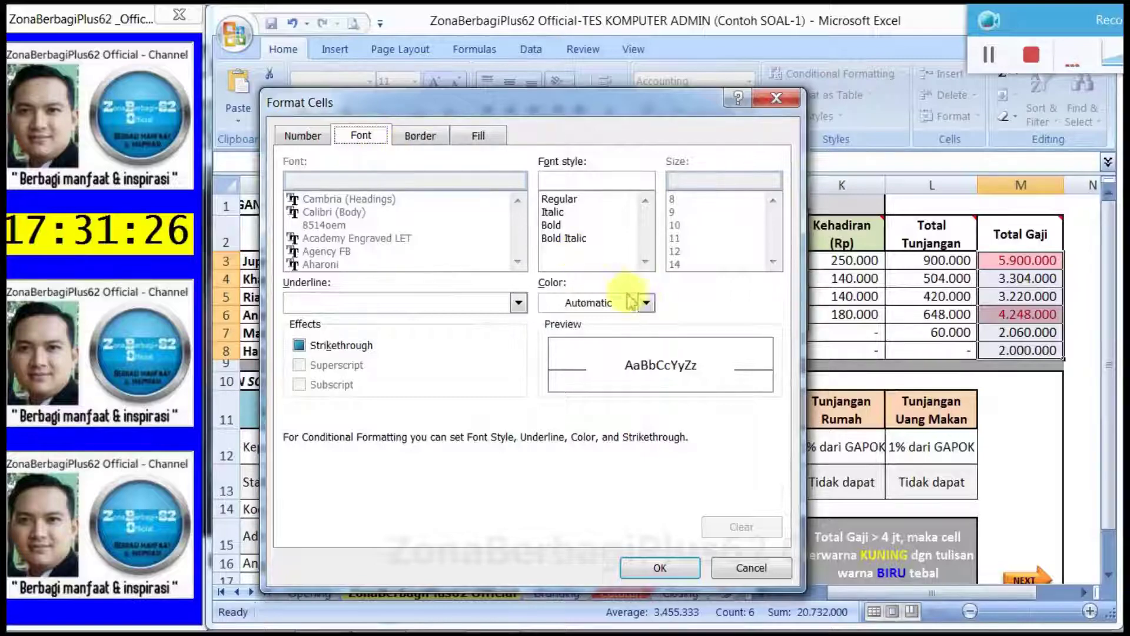
{"action": "left_click", "coordinate": [646, 303]}
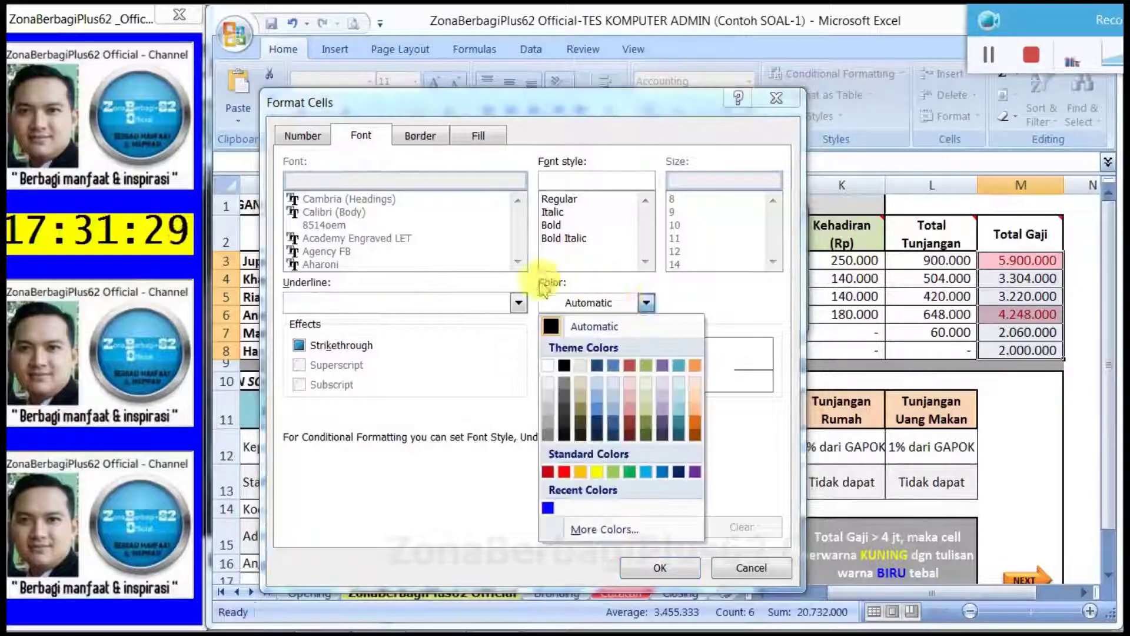
{"action": "left_click", "coordinate": [548, 507]}
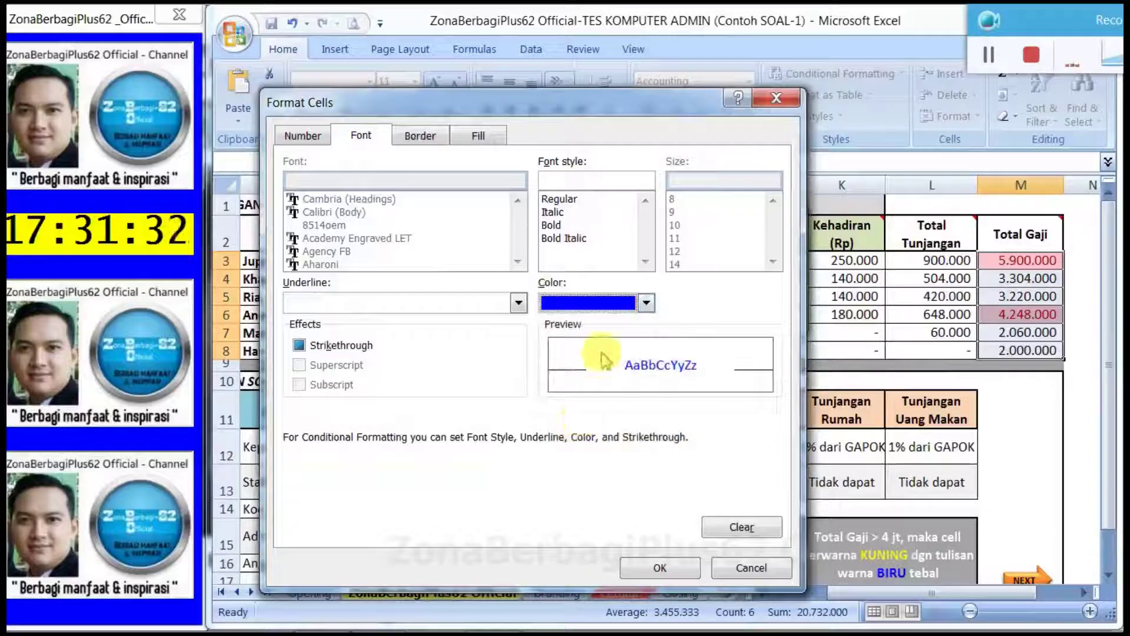
{"action": "left_click", "coordinate": [552, 225]}
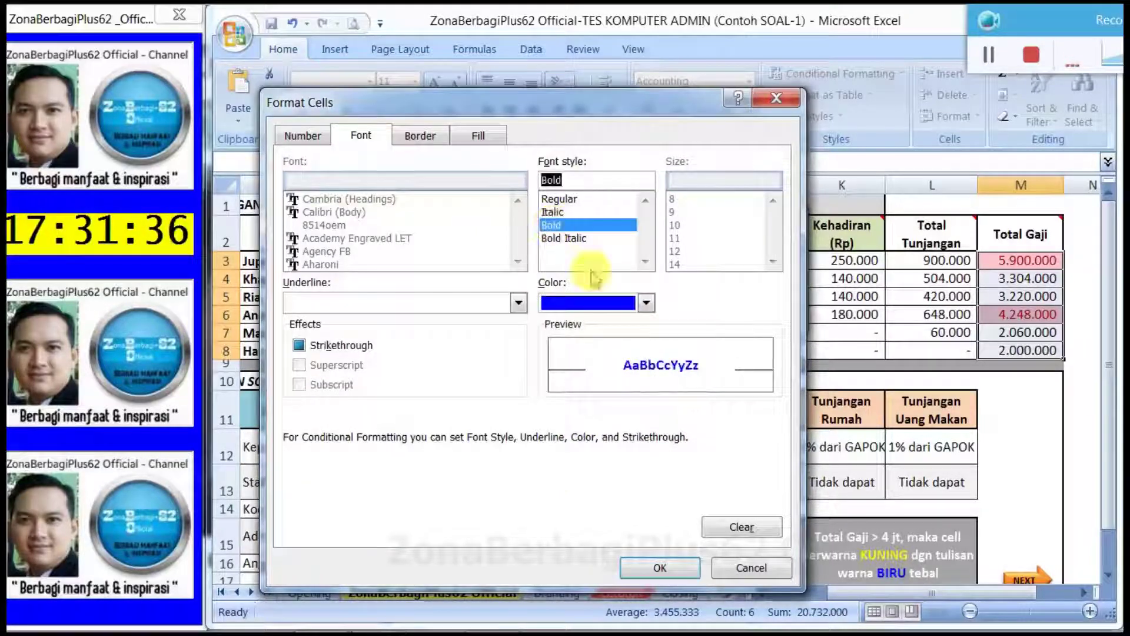
{"action": "left_click", "coordinate": [662, 568]}
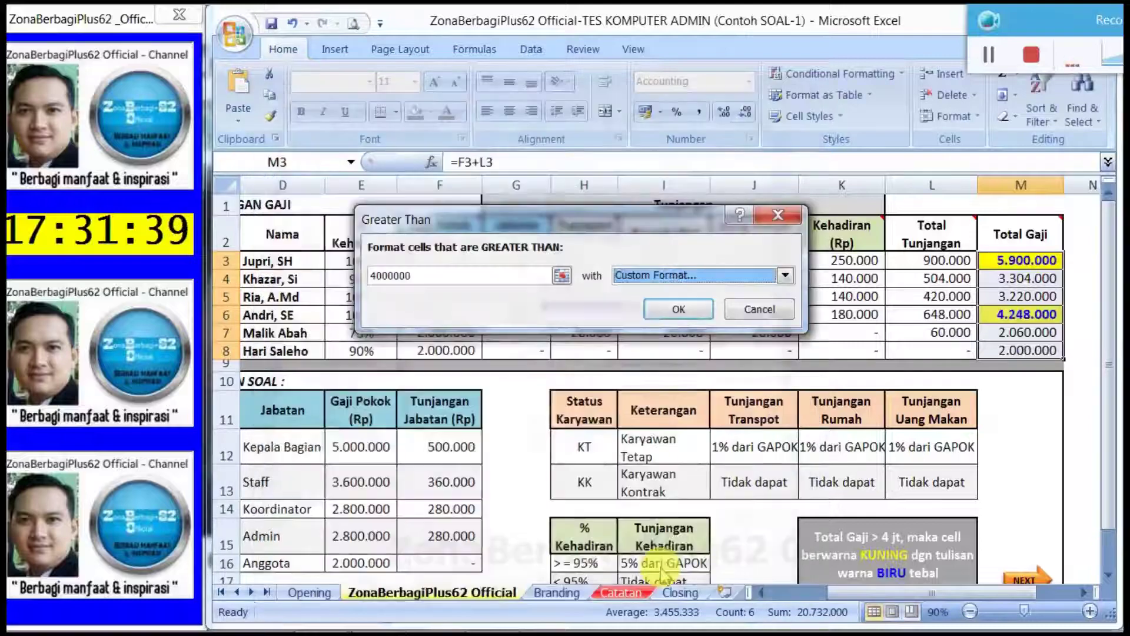
{"action": "left_click", "coordinate": [679, 310]}
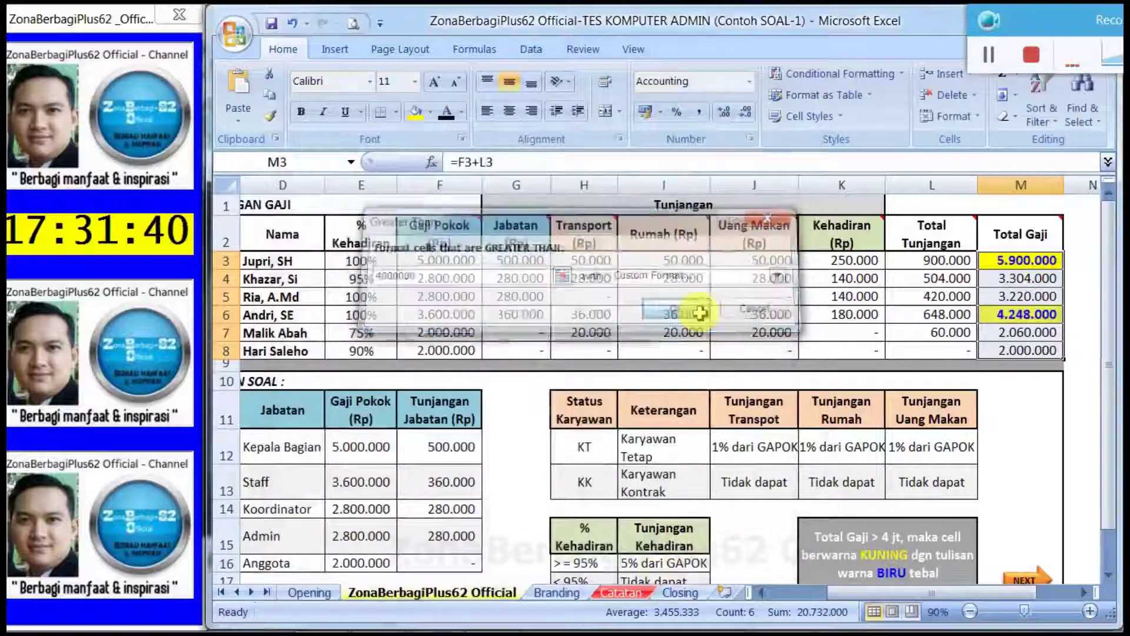
{"action": "left_click", "coordinate": [1016, 399]}
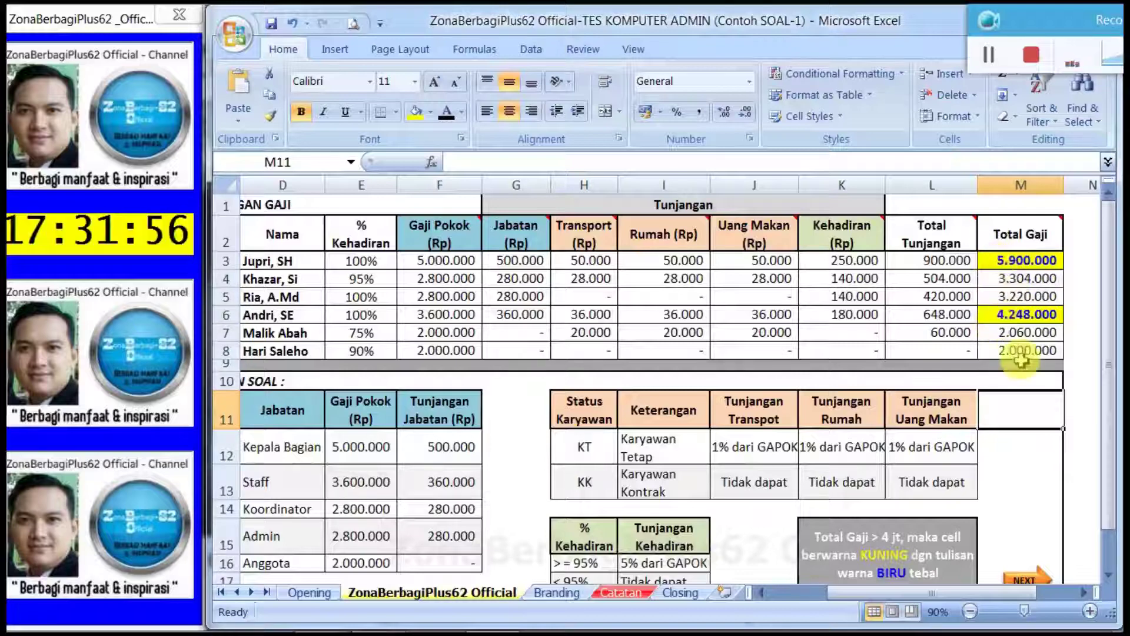
Step: Go to the Catatan sheet to review the formula notes, and continue to the Closing sheet
{"action": "left_click", "coordinate": [1015, 449]}
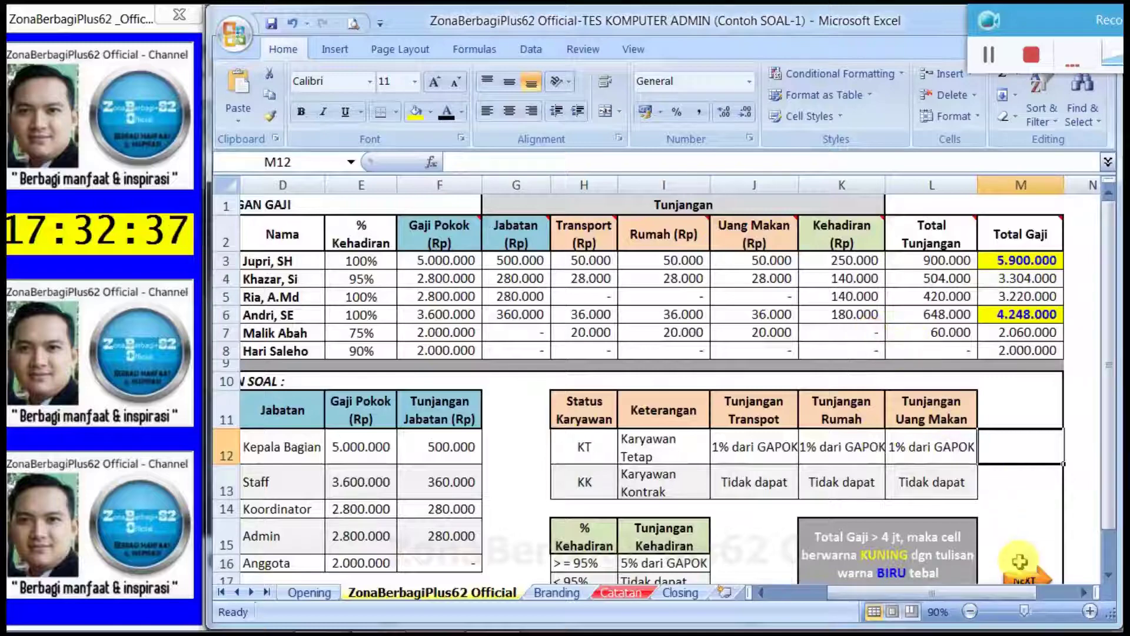
{"action": "left_click", "coordinate": [1018, 580]}
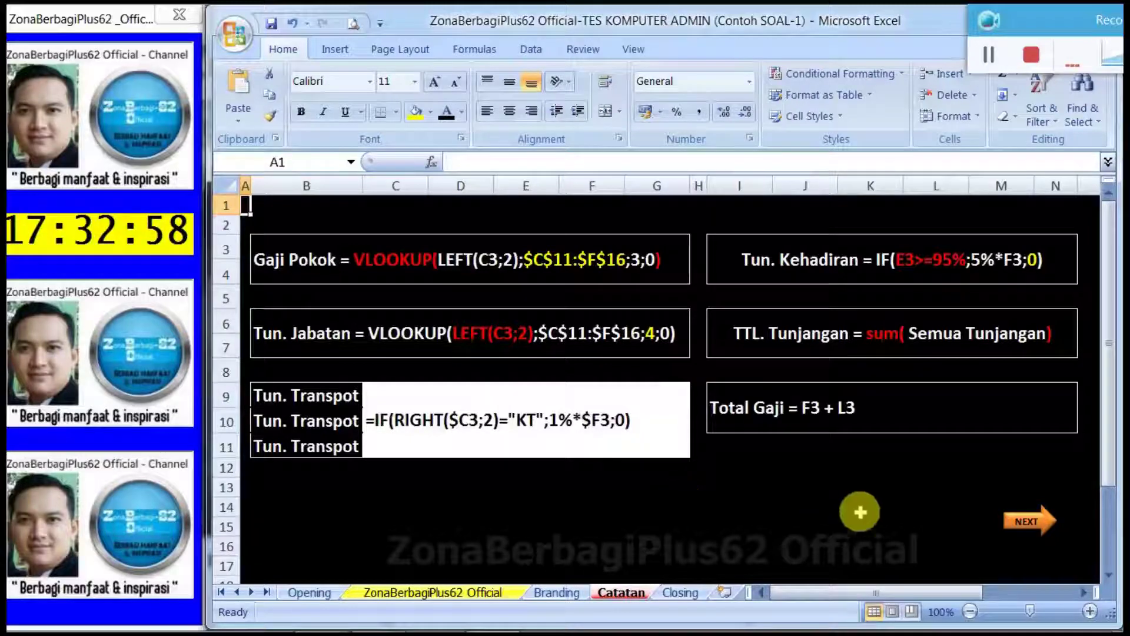
{"action": "left_click", "coordinate": [1026, 521]}
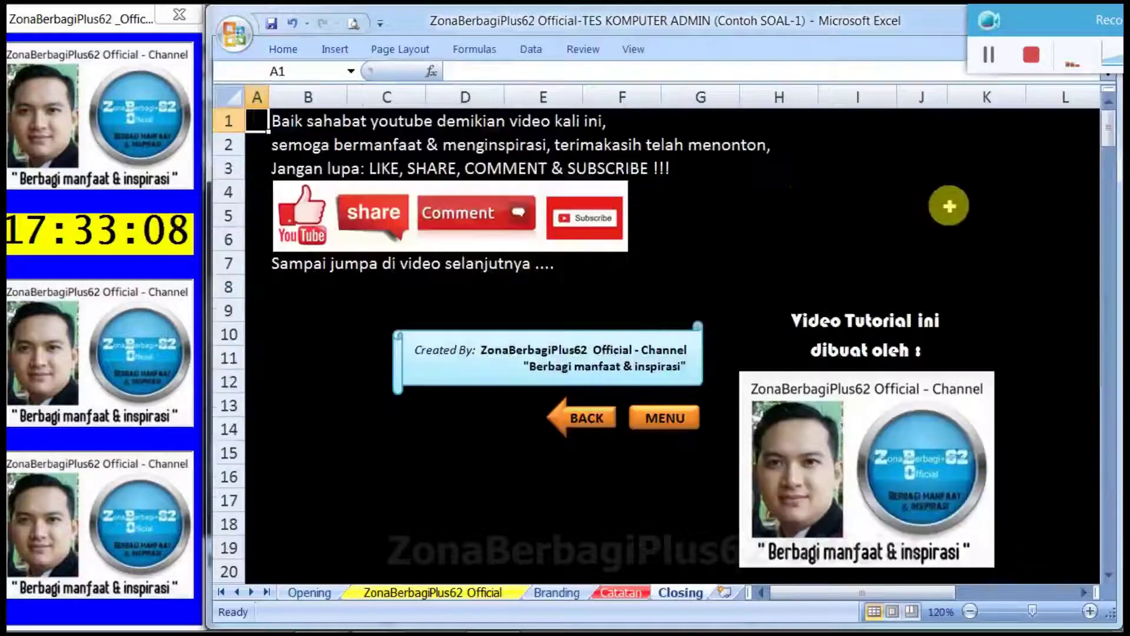